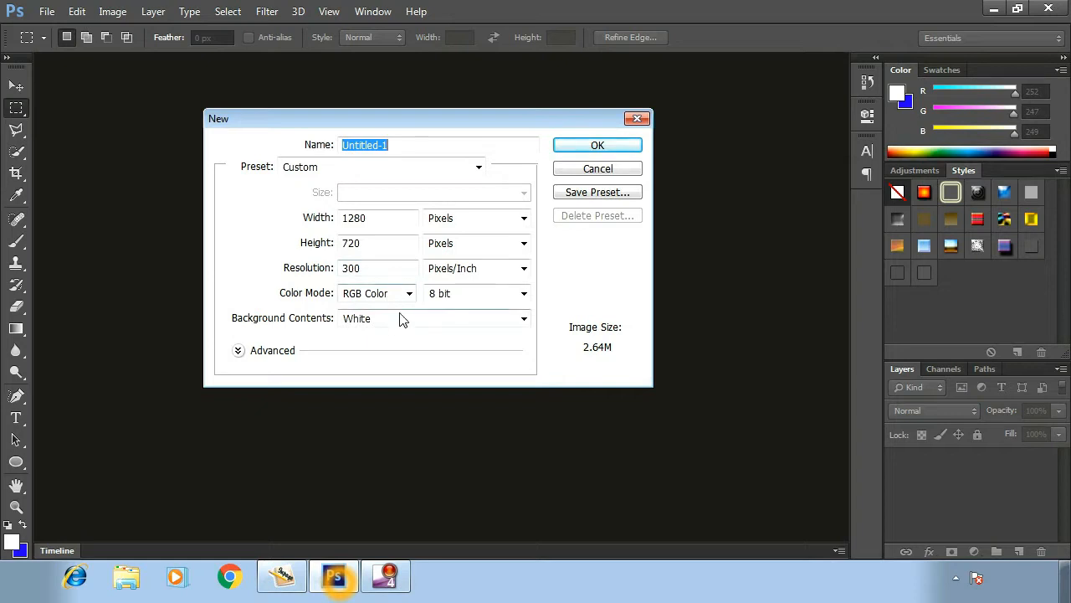
Create a 1280 × 720 pixel RGB document at 300 pixels/inch with a white background, and open 580b57fcd9996e24bc43c543.png from the Desktop
{"action": "left_click", "coordinate": [582, 147]}
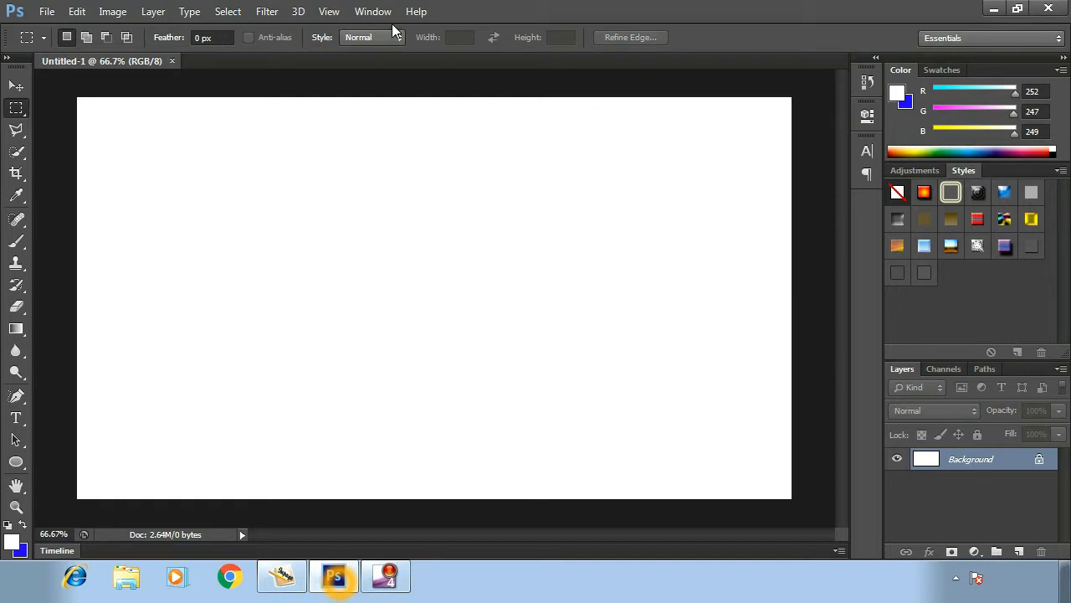
{"action": "left_click", "coordinate": [48, 11]}
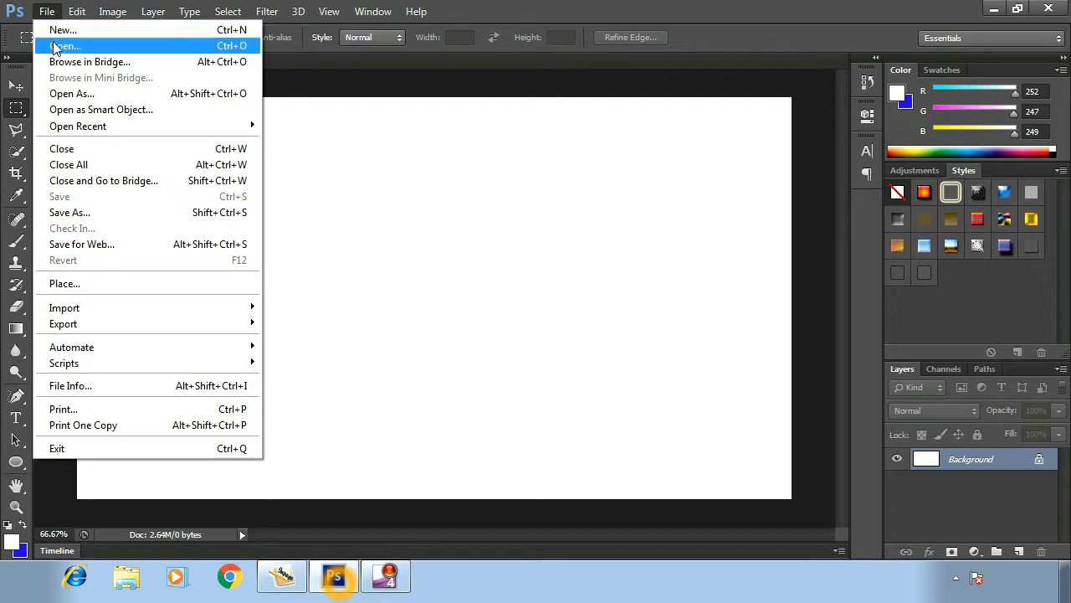
{"action": "left_click", "coordinate": [55, 48]}
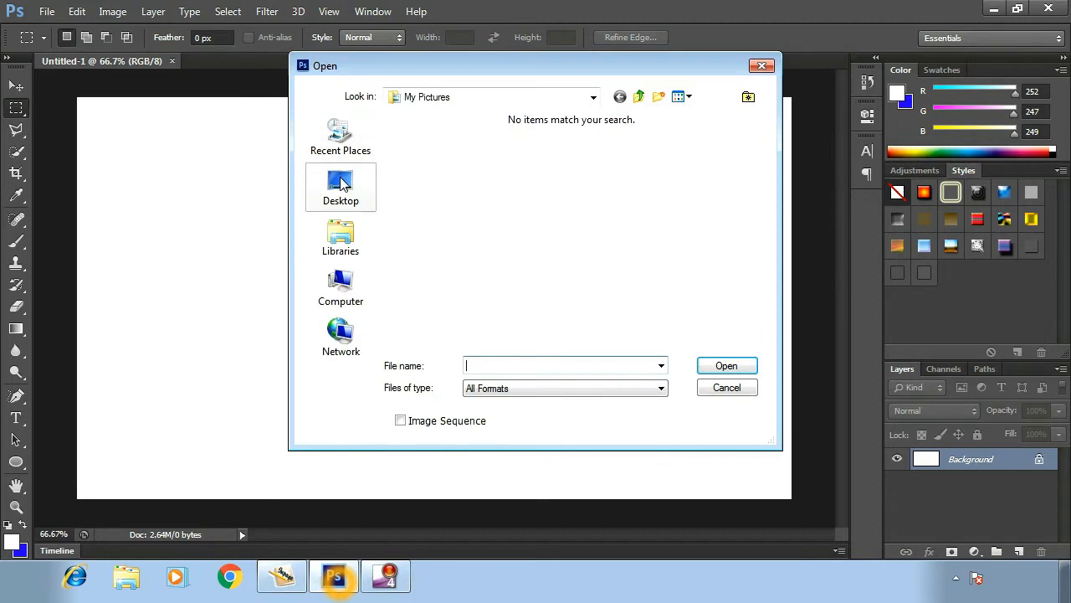
{"action": "left_click", "coordinate": [341, 184]}
{"action": "left_click_drag", "start_coordinate": [752, 149], "coordinate": [758, 241]}
{"action": "left_click", "coordinate": [492, 222]}
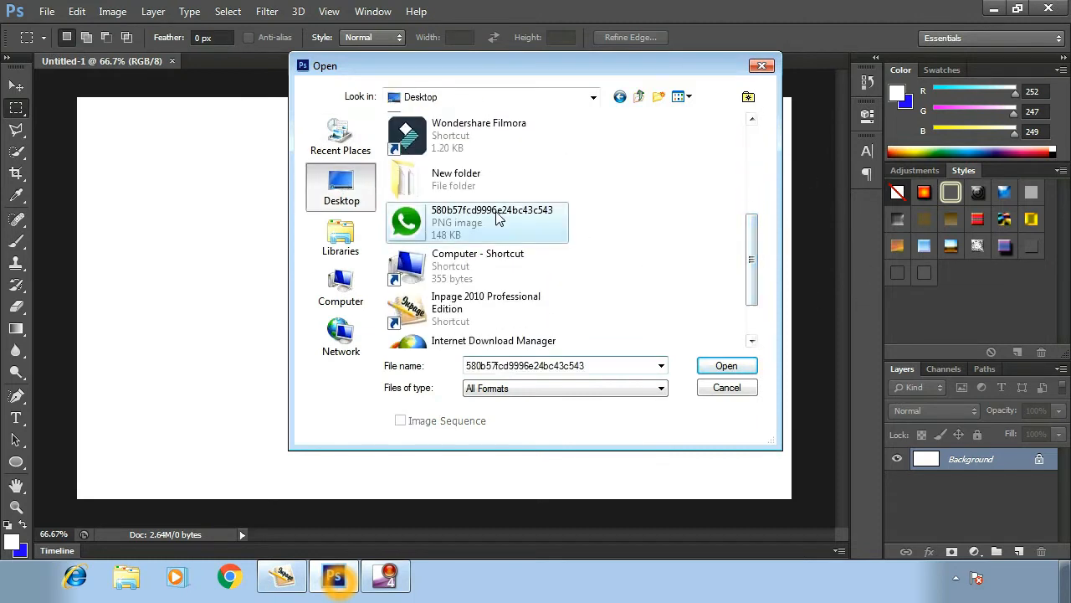
{"action": "left_click", "coordinate": [725, 366]}
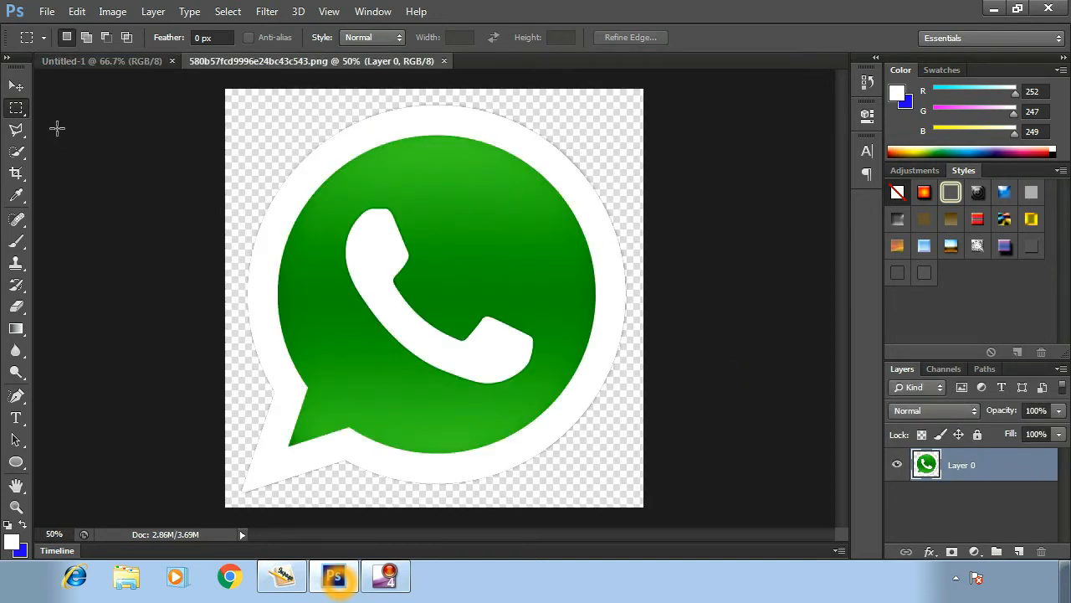
Move the WhatsApp logo from its PNG file into the blank Untitled-1 document with the Move tool
{"action": "left_click", "coordinate": [16, 86]}
{"action": "mouse_move", "coordinate": [466, 295]}
{"action": "left_mouse_down"}
{"action": "mouse_move", "coordinate": [193, 112]}
{"action": "mouse_move", "coordinate": [141, 62]}
{"action": "mouse_move", "coordinate": [469, 294]}
{"action": "left_mouse_up"}
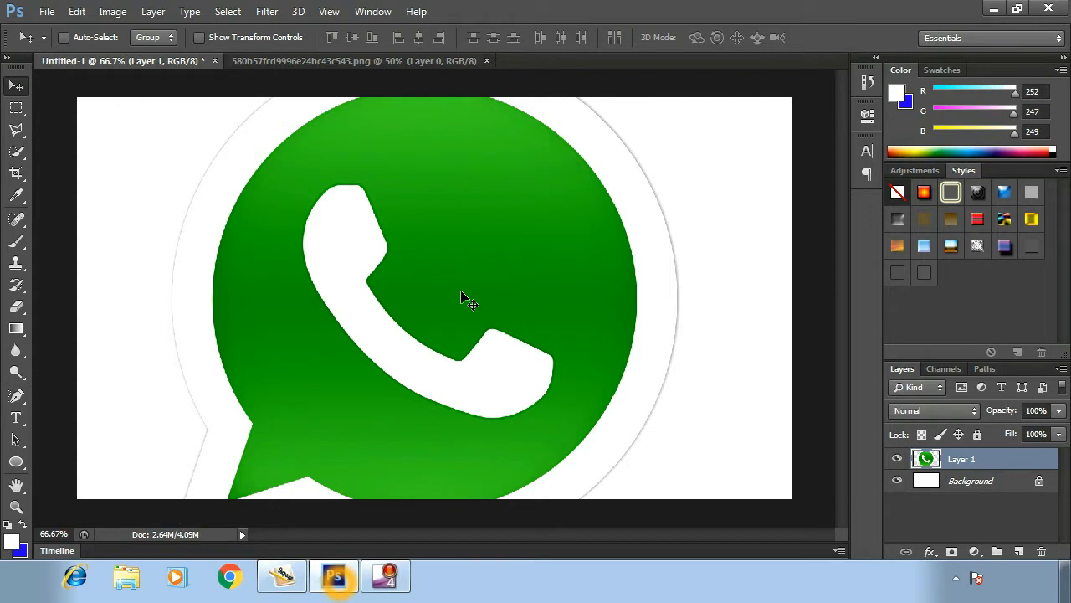
Free-transform the WhatsApp logo to about 58% width and height, place it in the right half of the canvas and apply the transformation
{"action": "key", "text": "ctrl+t"}
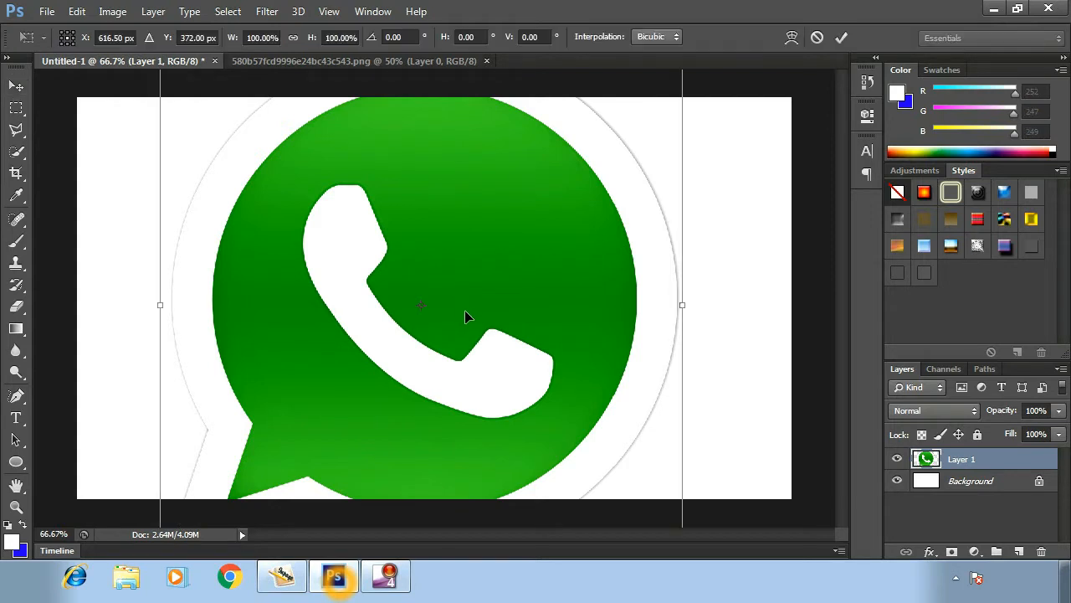
{"action": "left_click_drag", "start_coordinate": [487, 328], "coordinate": [528, 240]}
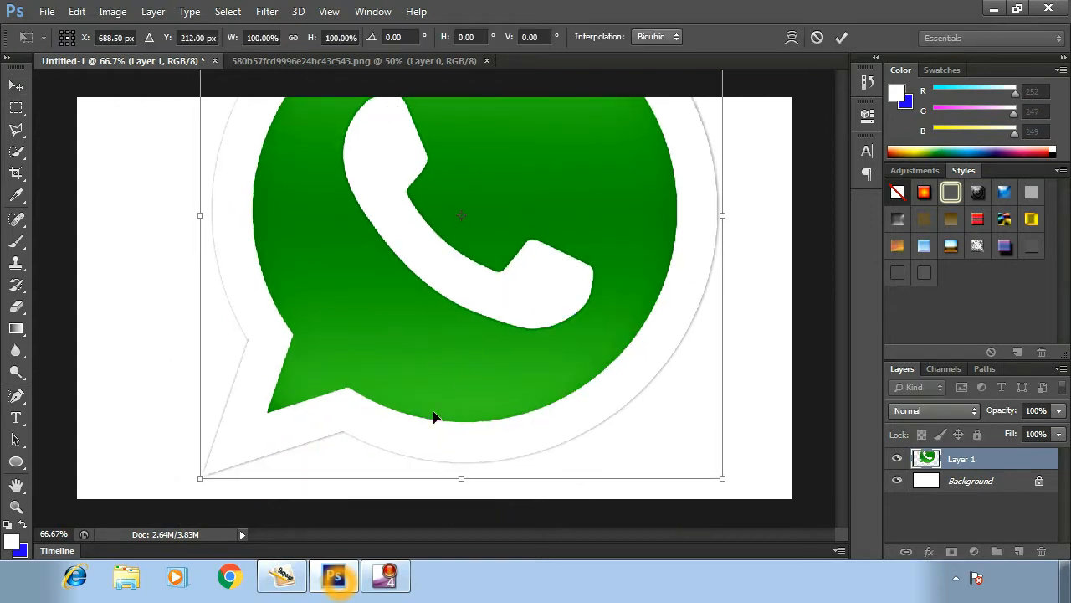
{"action": "left_click_drag", "start_coordinate": [464, 480], "coordinate": [457, 323]}
{"action": "left_click_drag", "start_coordinate": [493, 246], "coordinate": [492, 426]}
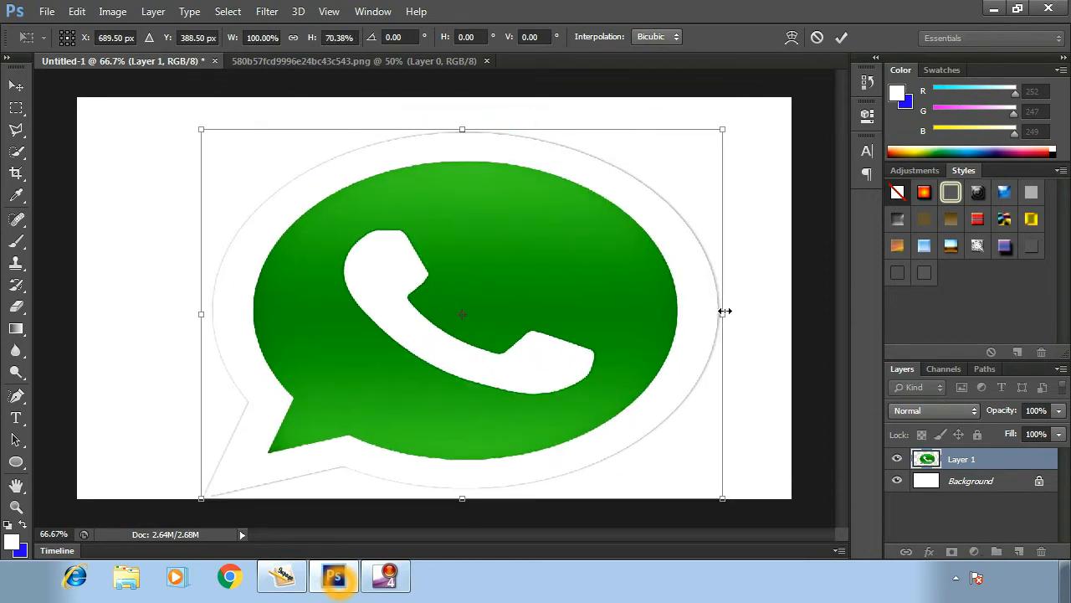
{"action": "left_click_drag", "start_coordinate": [725, 311], "coordinate": [550, 339]}
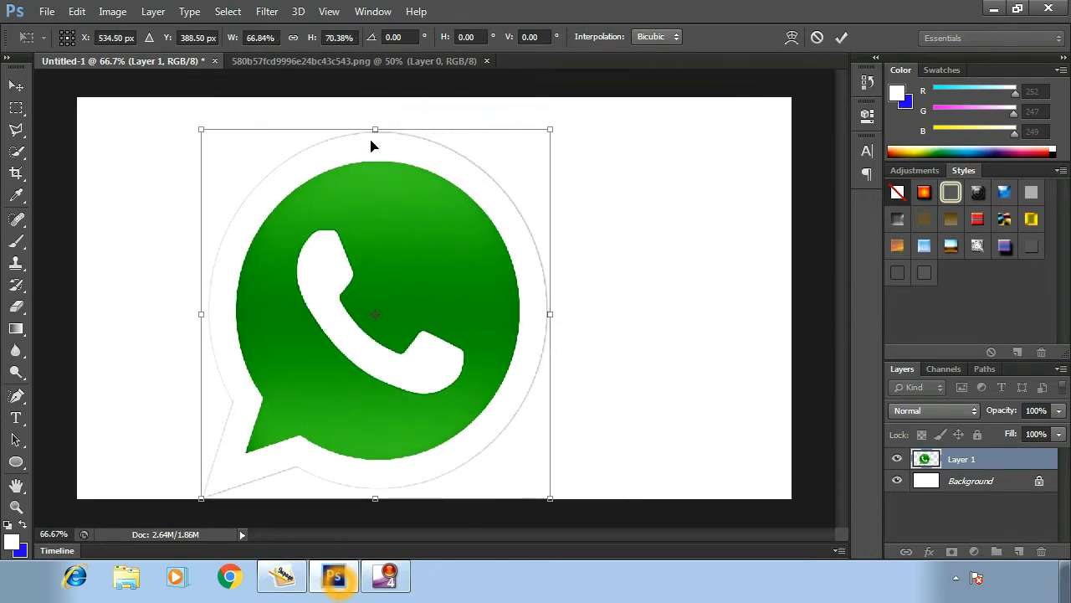
{"action": "left_click_drag", "start_coordinate": [375, 130], "coordinate": [377, 189]}
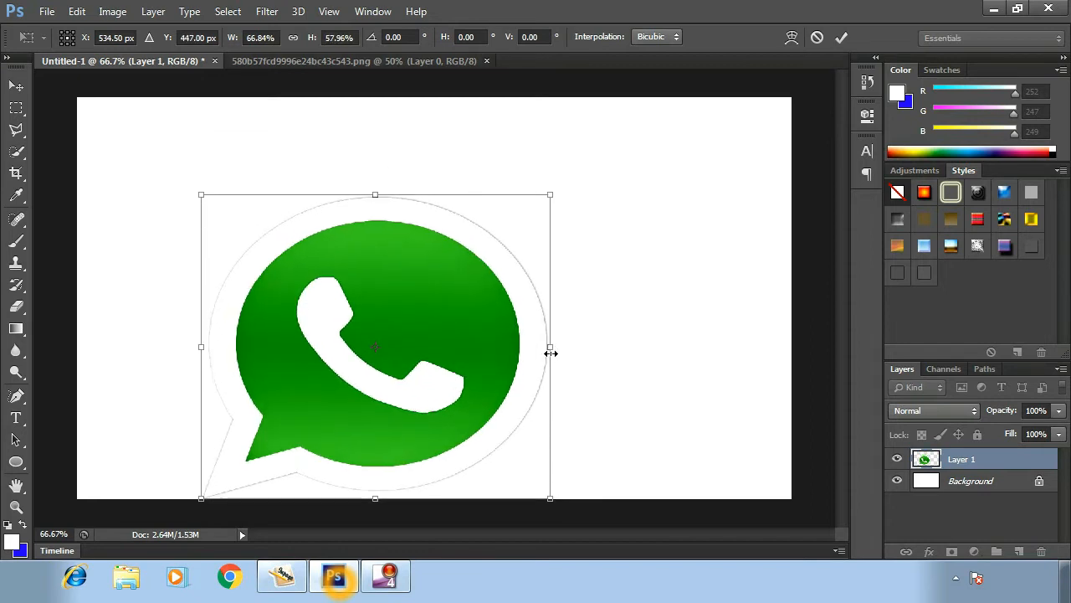
{"action": "left_click_drag", "start_coordinate": [550, 350], "coordinate": [502, 368]}
{"action": "left_click_drag", "start_coordinate": [383, 383], "coordinate": [644, 334]}
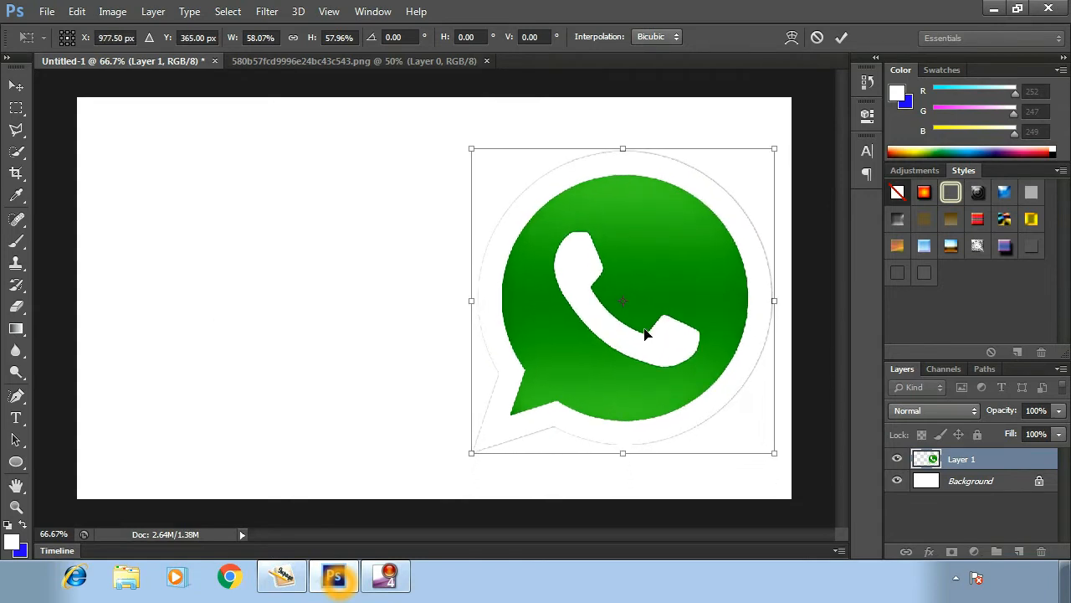
{"action": "left_click", "coordinate": [16, 86]}
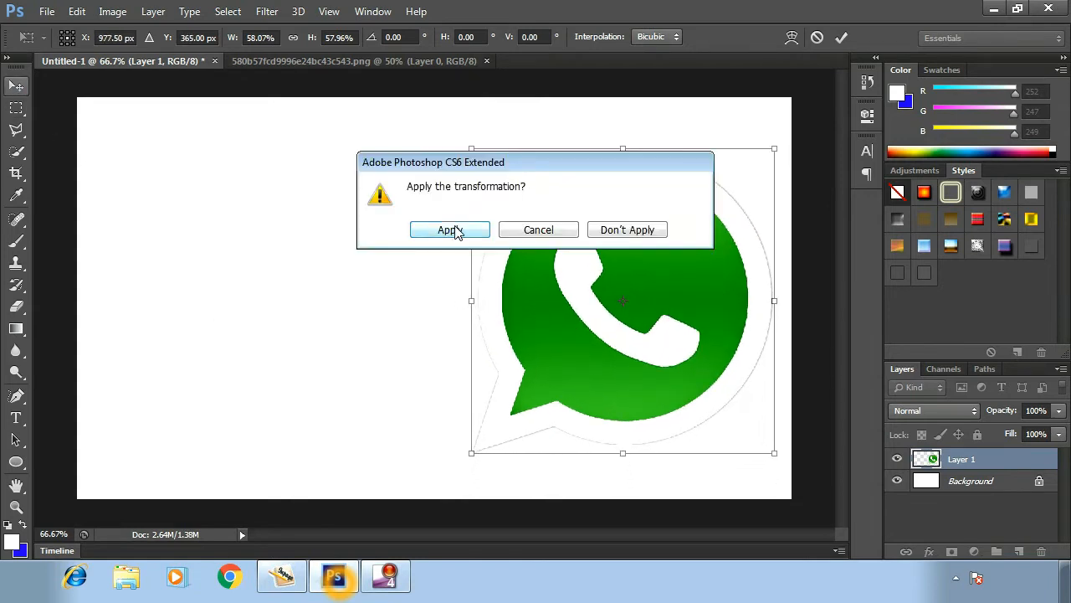
{"action": "left_click", "coordinate": [452, 231]}
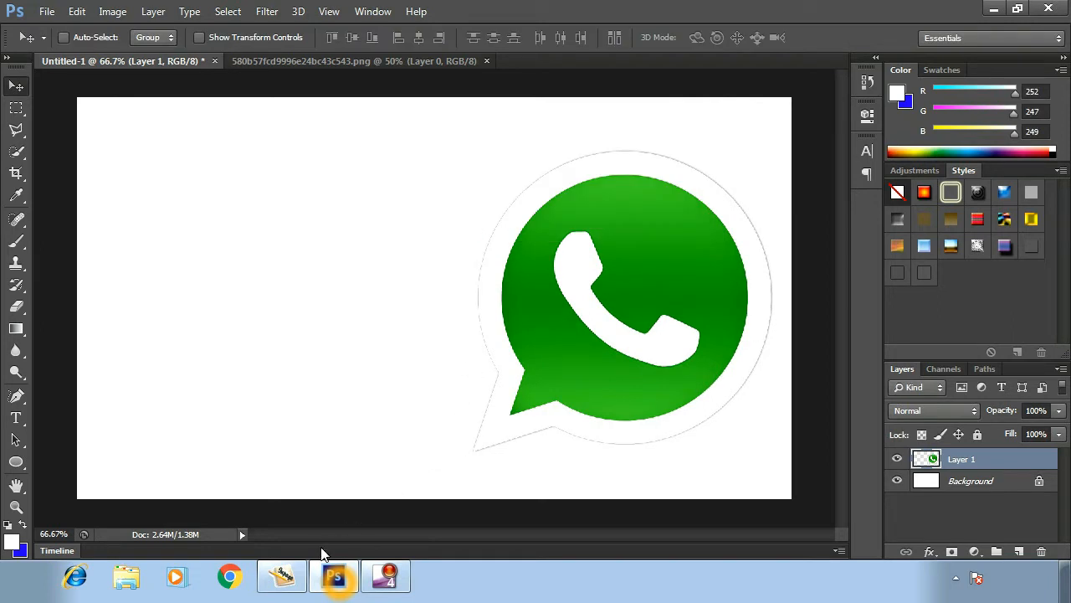
Switch to InPage and create a one-page A4 portrait document with right-to-left direction
{"action": "left_click", "coordinate": [287, 577]}
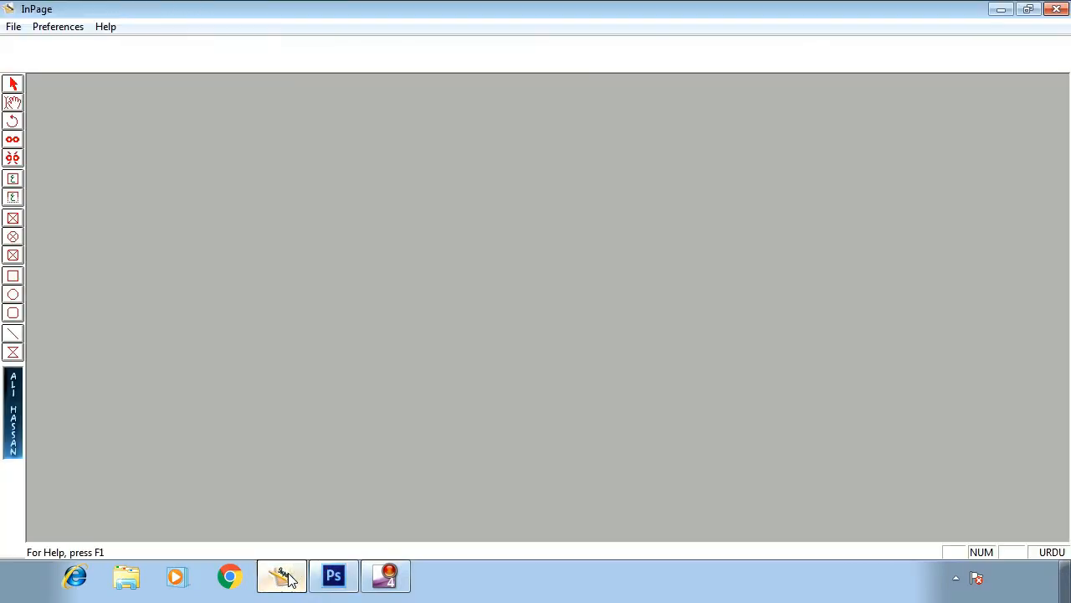
{"action": "left_click", "coordinate": [13, 32]}
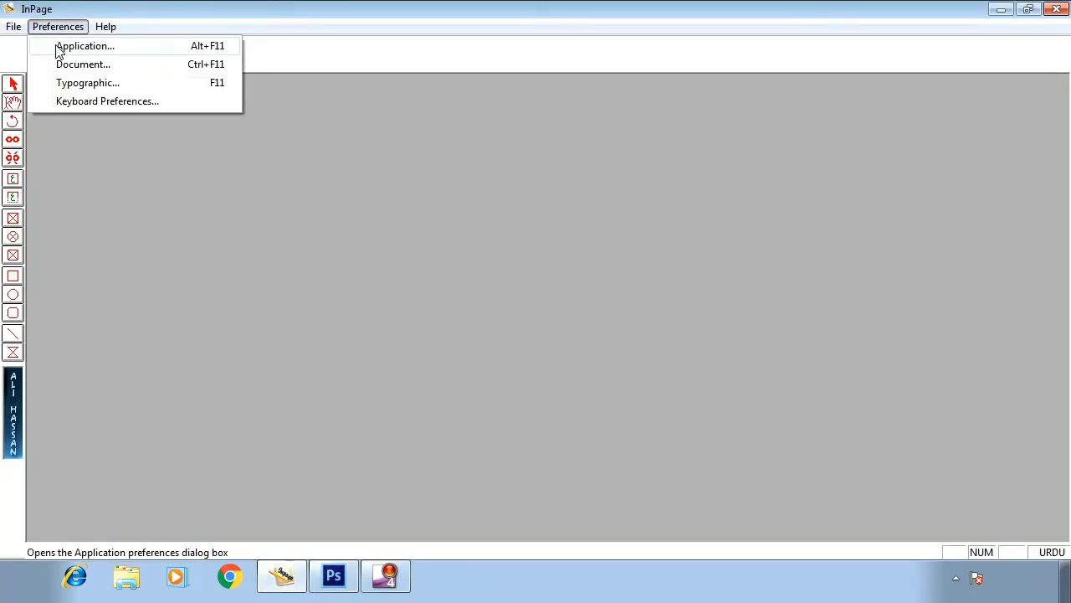
{"action": "left_click", "coordinate": [27, 43]}
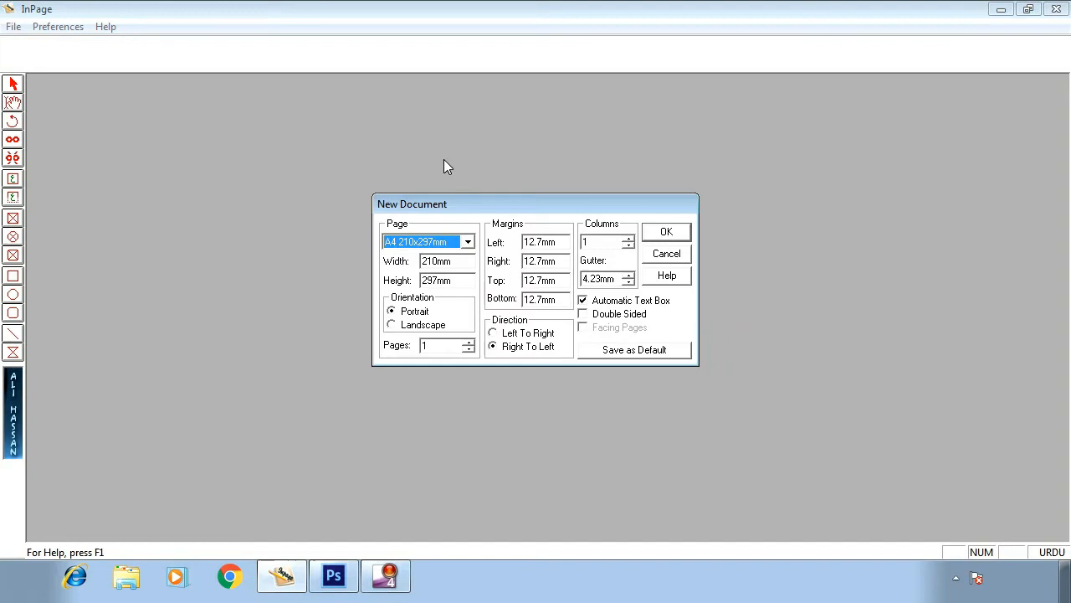
{"action": "left_click", "coordinate": [665, 231]}
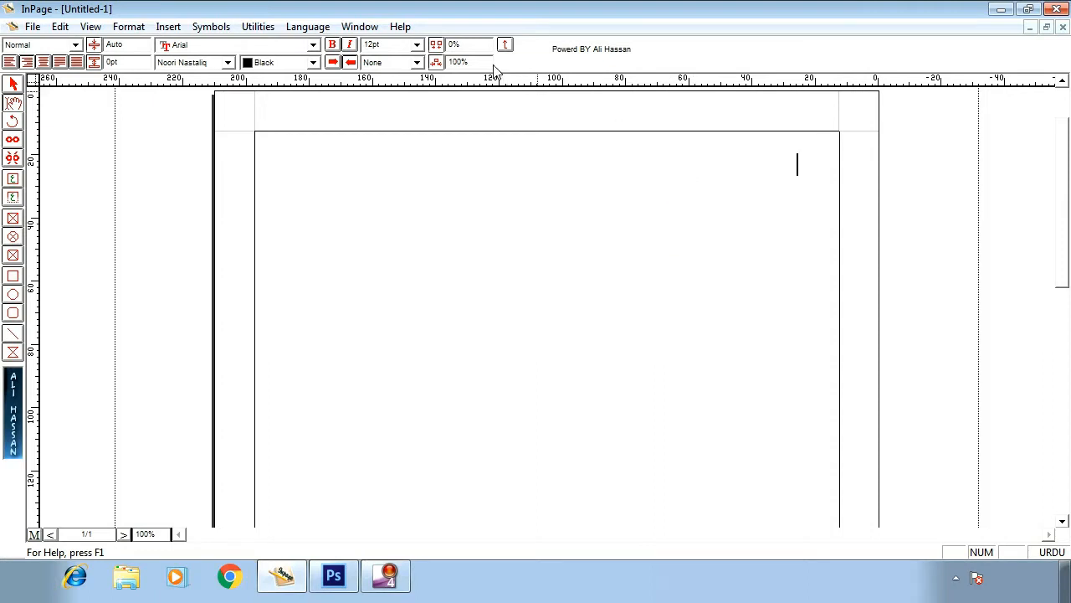
Set the font size to 60pt and enter the Urdu line "واٹس ایپ کے وہ راز" on the page
{"action": "left_click", "coordinate": [417, 44]}
{"action": "left_click", "coordinate": [417, 45]}
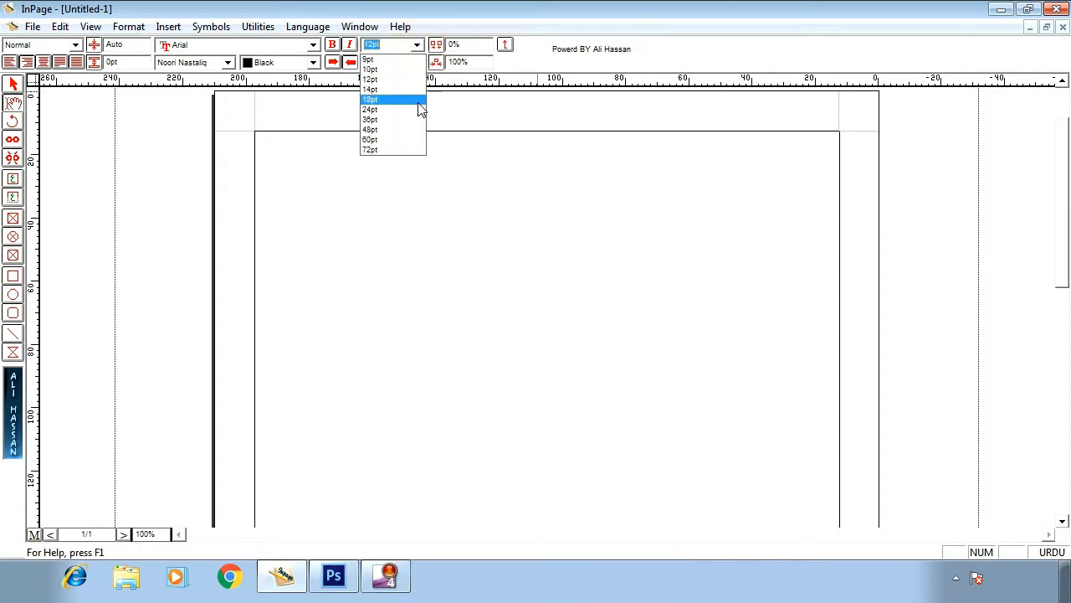
{"action": "left_click", "coordinate": [390, 146]}
{"action": "left_click", "coordinate": [449, 223]}
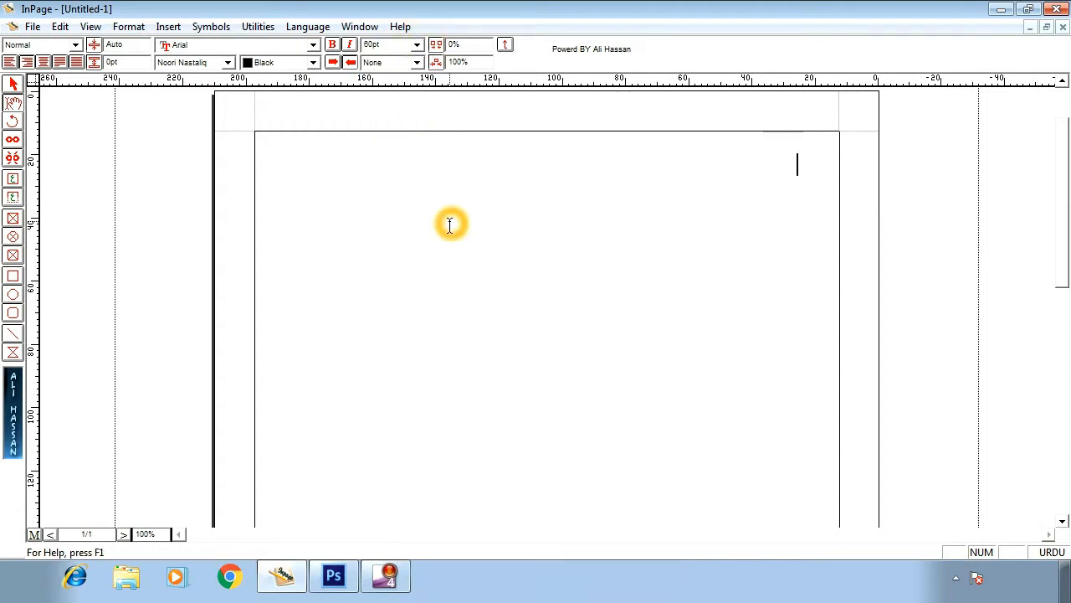
{"action": "type", "text": "واٹس"}
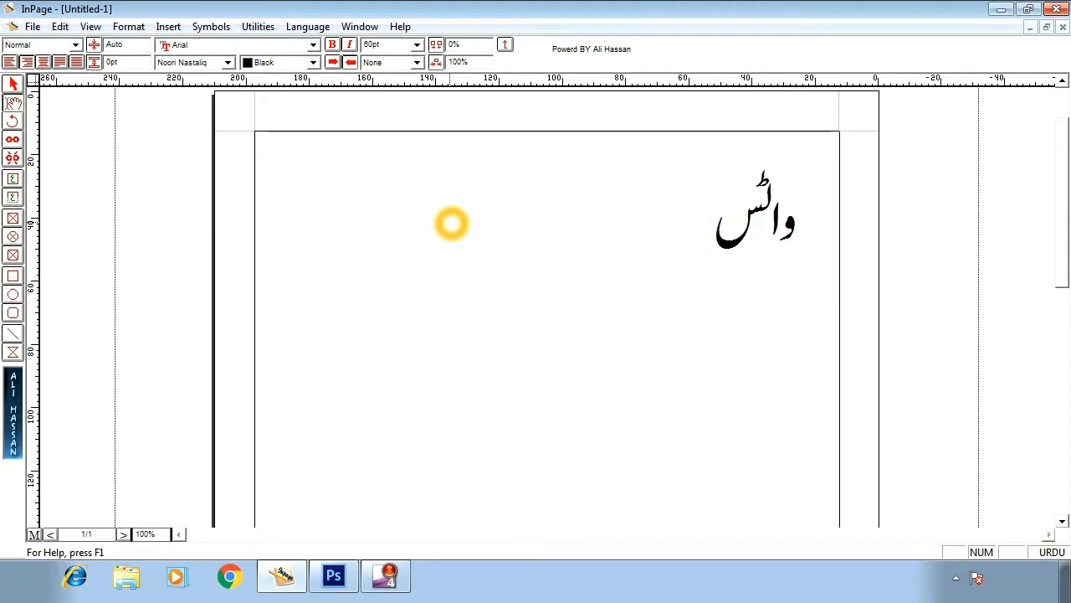
{"action": "type", "text": " ایپ"}
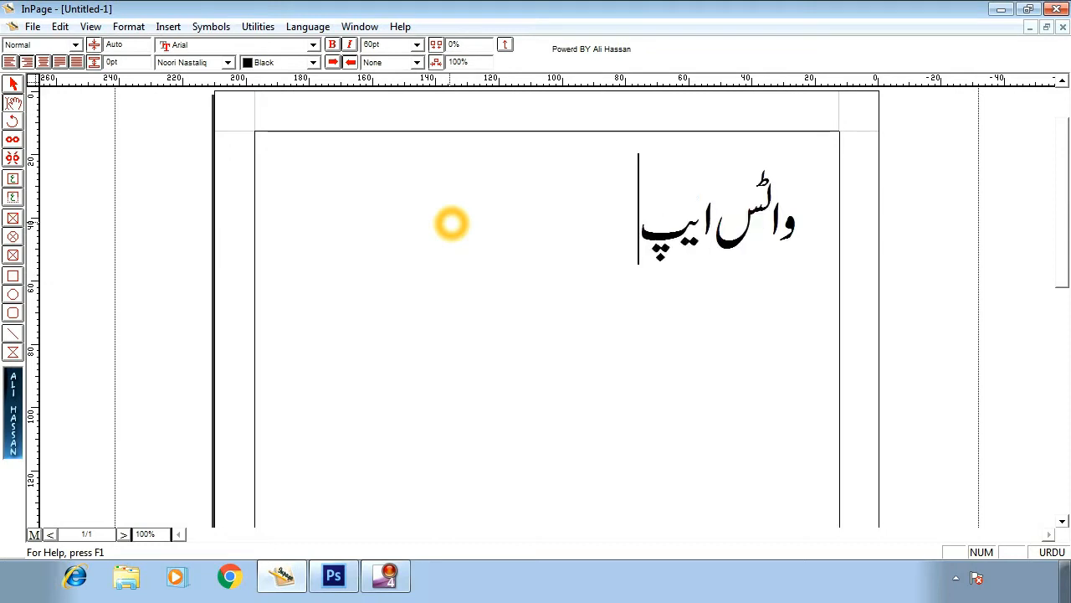
{"action": "type", "text": " کے"}
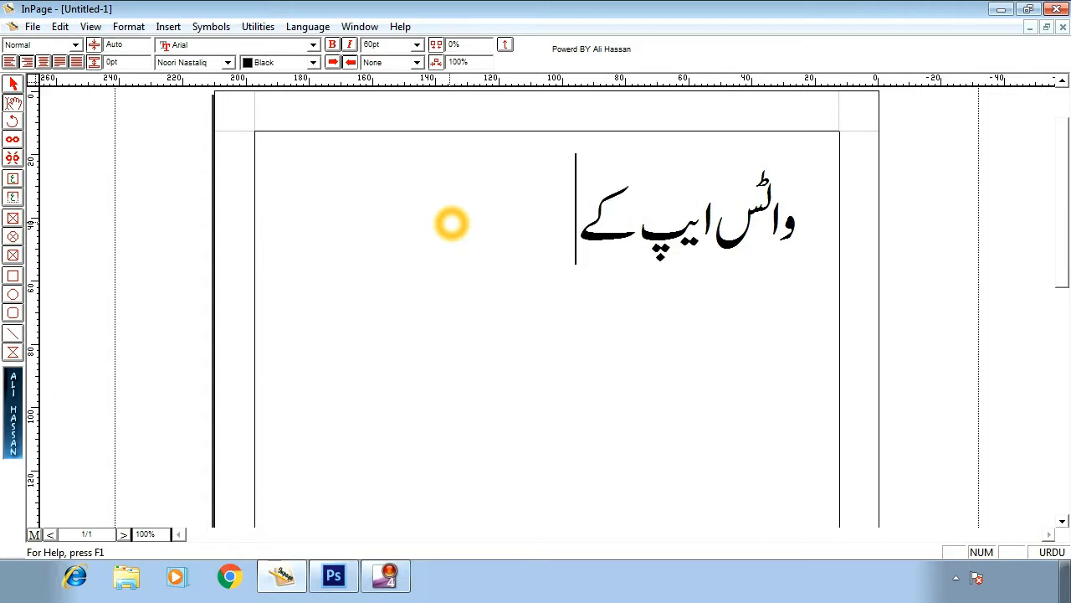
{"action": "type", "text": " و"}
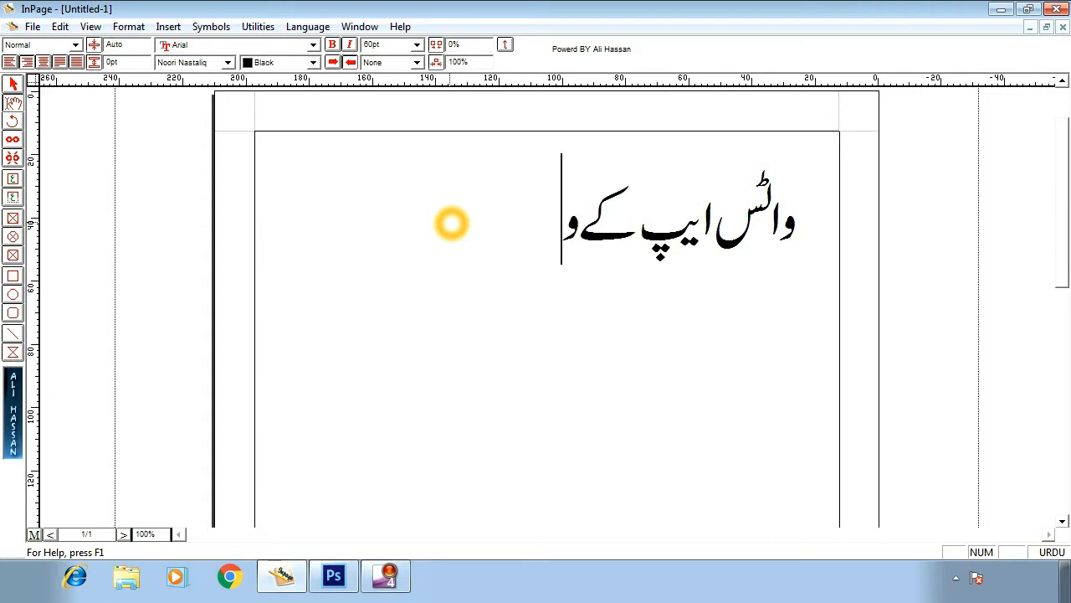
{"action": "type", "text": "ہ راز"}
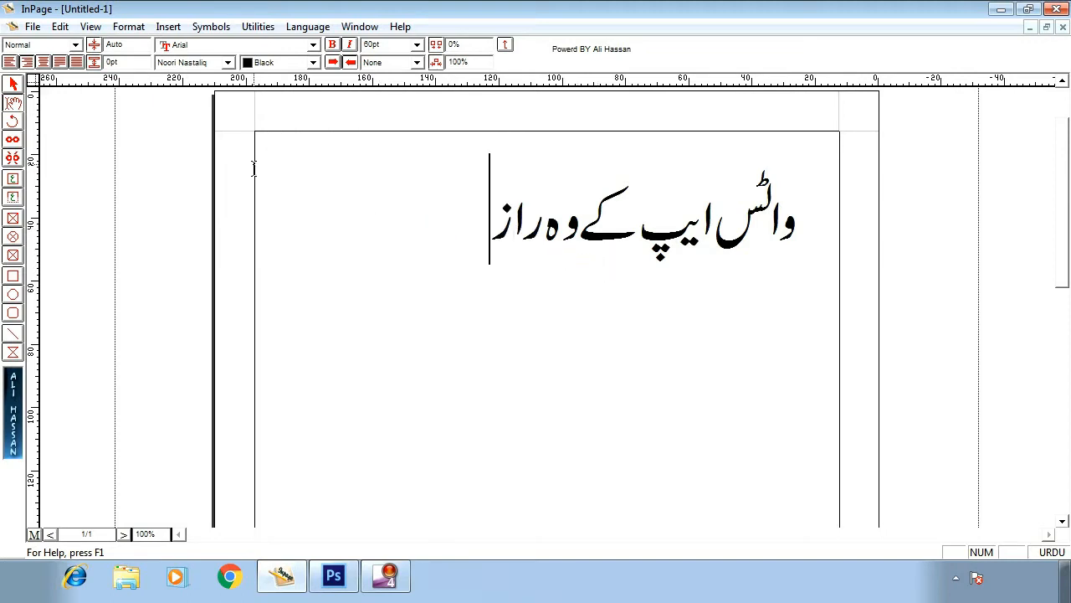
Export page 1 as an Encapsulated PostScript file named aaa in the Documents folder at 100% scaling
{"action": "left_click", "coordinate": [32, 26]}
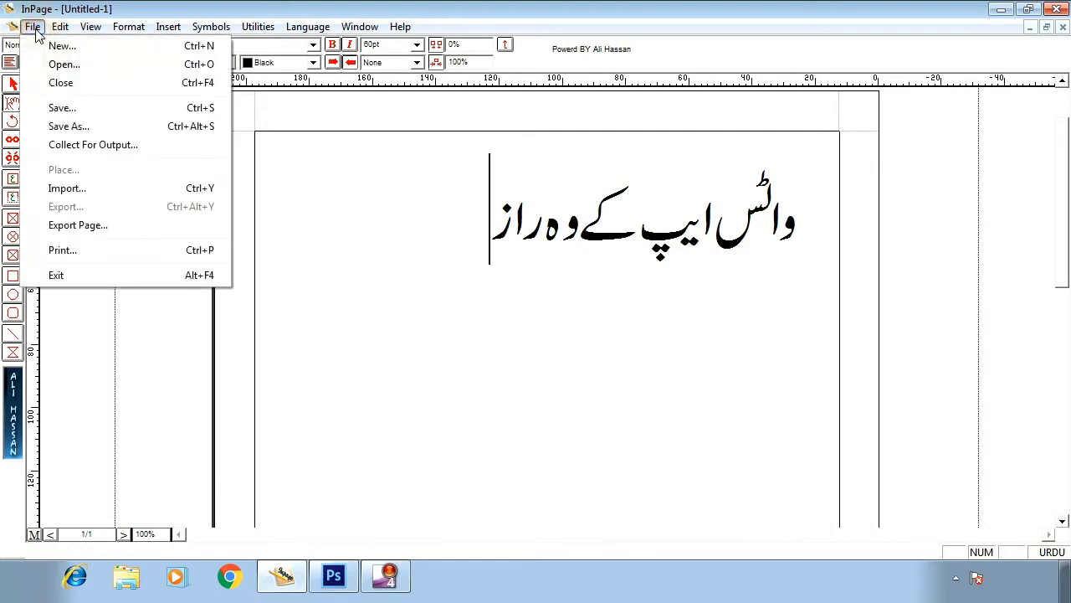
{"action": "left_click", "coordinate": [141, 227]}
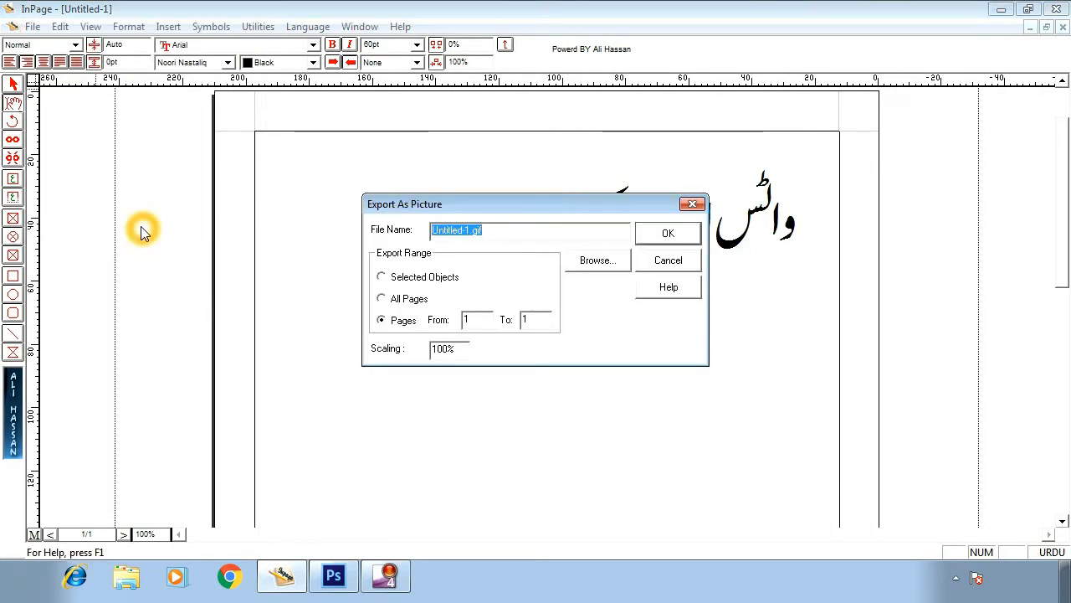
{"action": "left_click", "coordinate": [581, 263]}
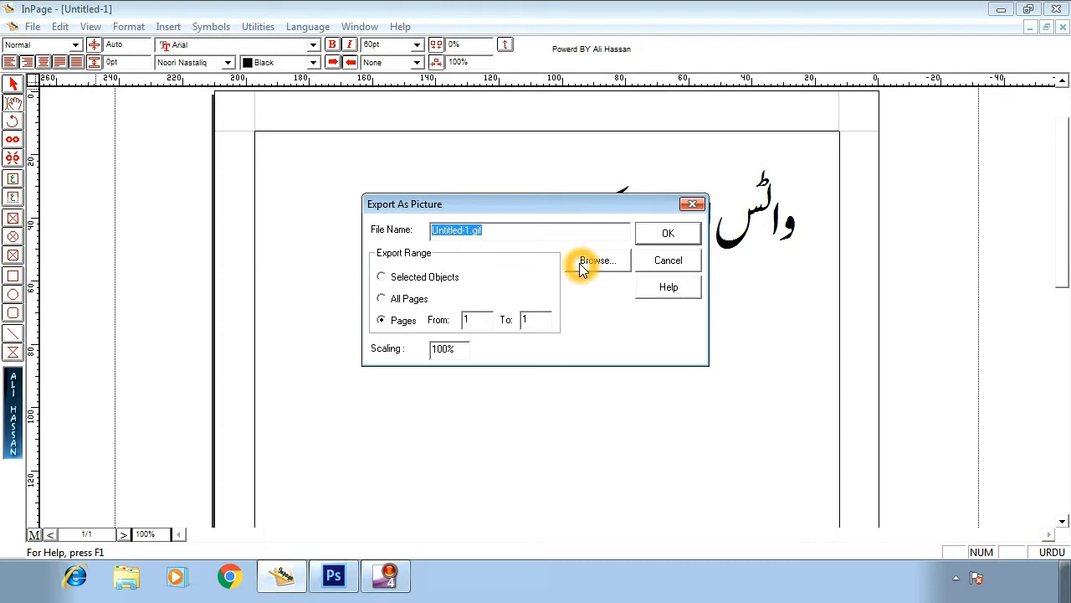
{"action": "left_click", "coordinate": [612, 375]}
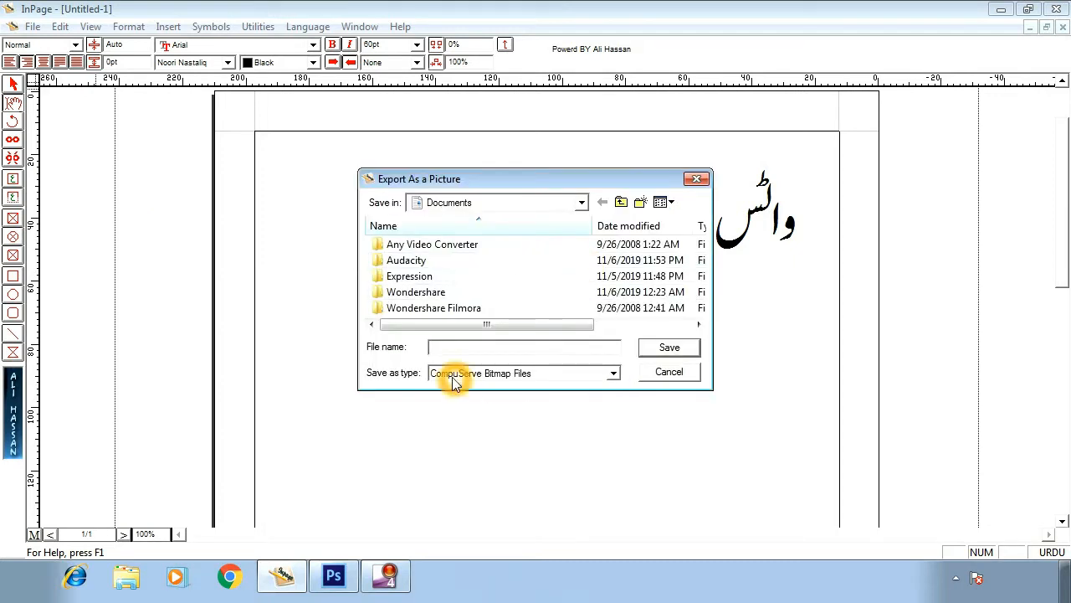
{"action": "left_click", "coordinate": [528, 376]}
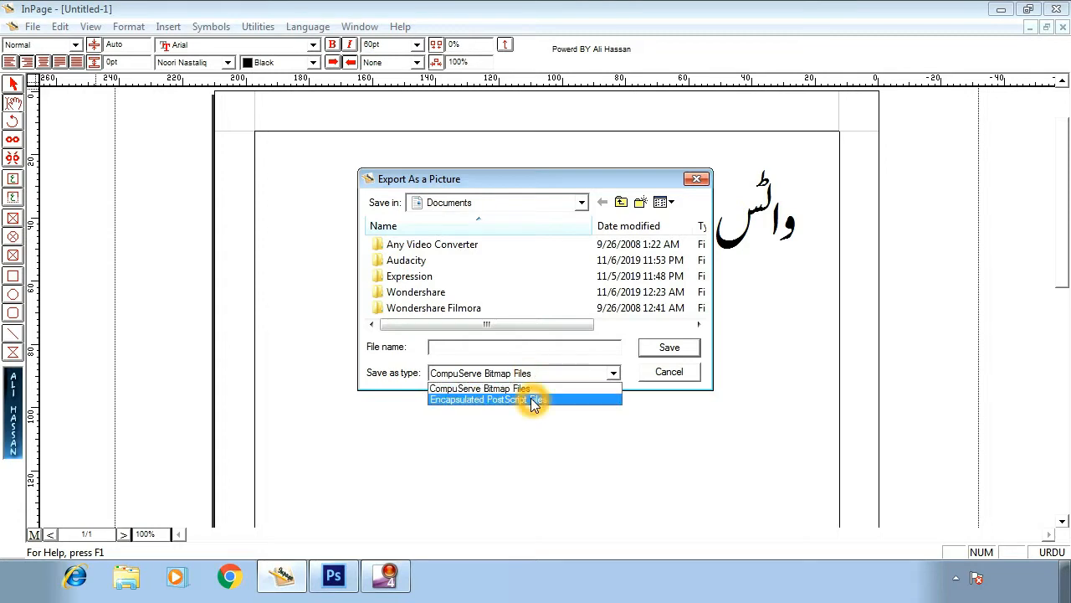
{"action": "left_click", "coordinate": [549, 401]}
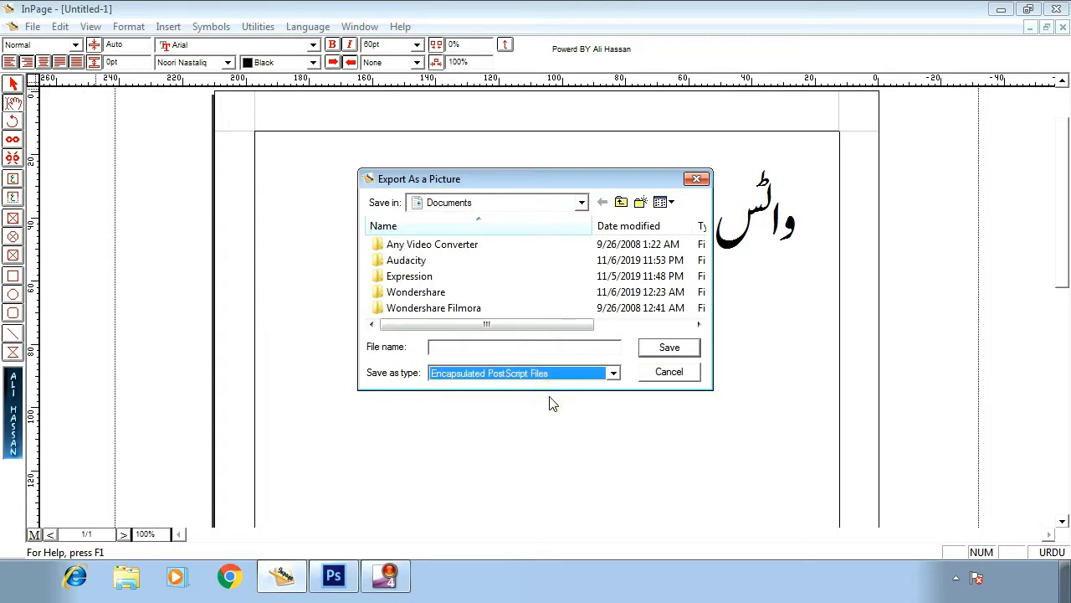
{"action": "left_click", "coordinate": [482, 352]}
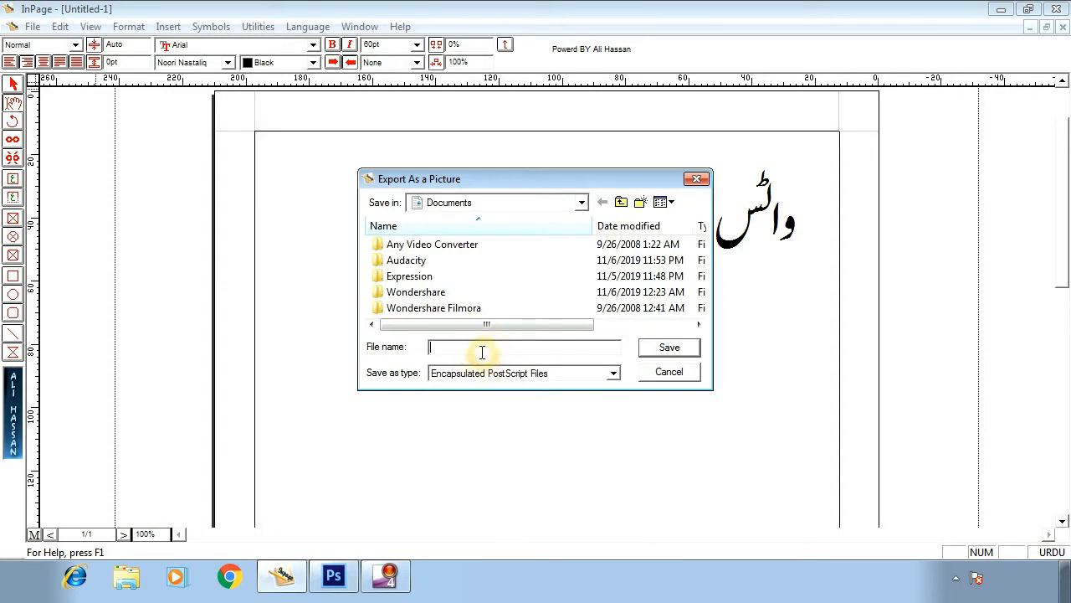
{"action": "type", "text": "aaa"}
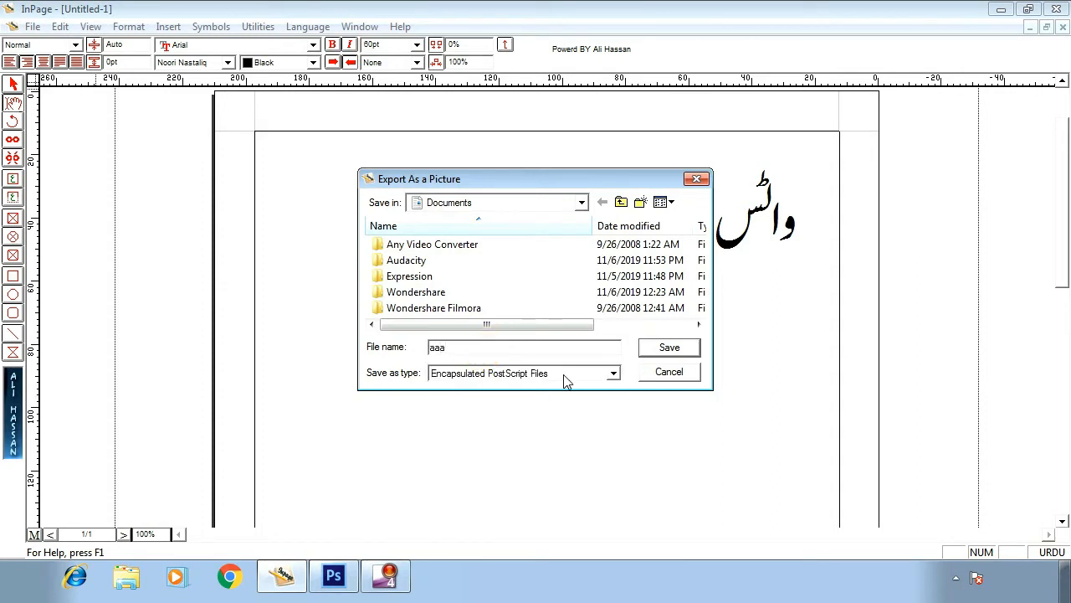
{"action": "left_click", "coordinate": [693, 347]}
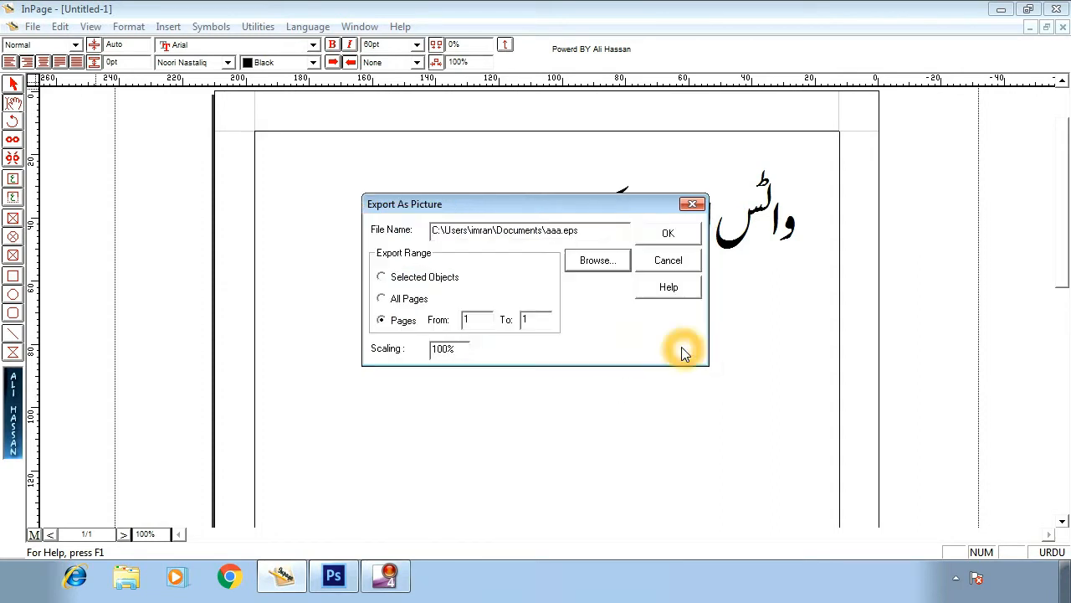
{"action": "left_click", "coordinate": [664, 233]}
{"action": "left_click", "coordinate": [432, 463]}
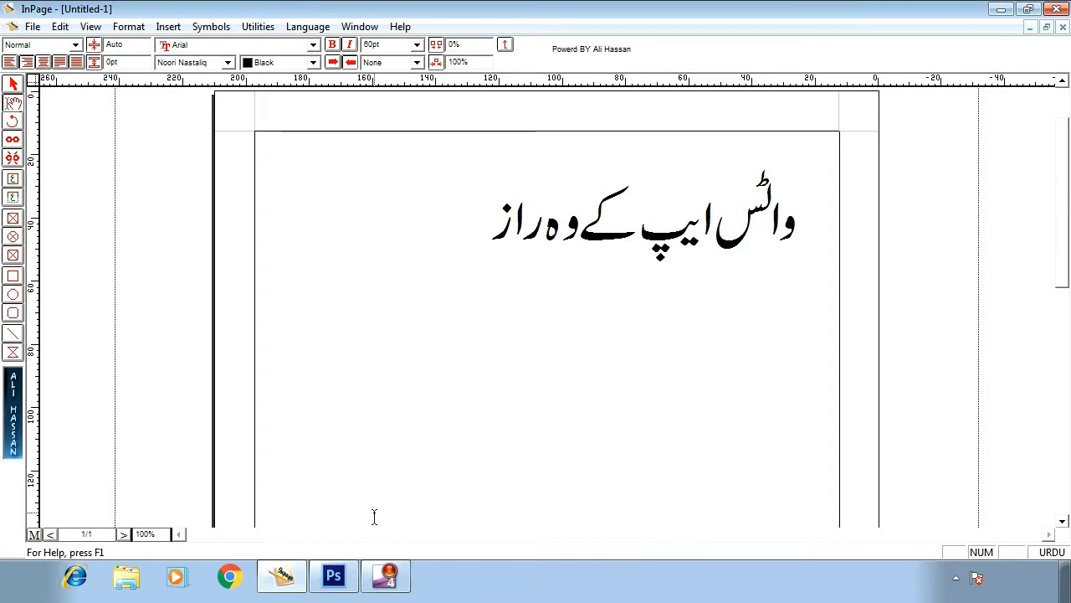
{"action": "left_click", "coordinate": [334, 576]}
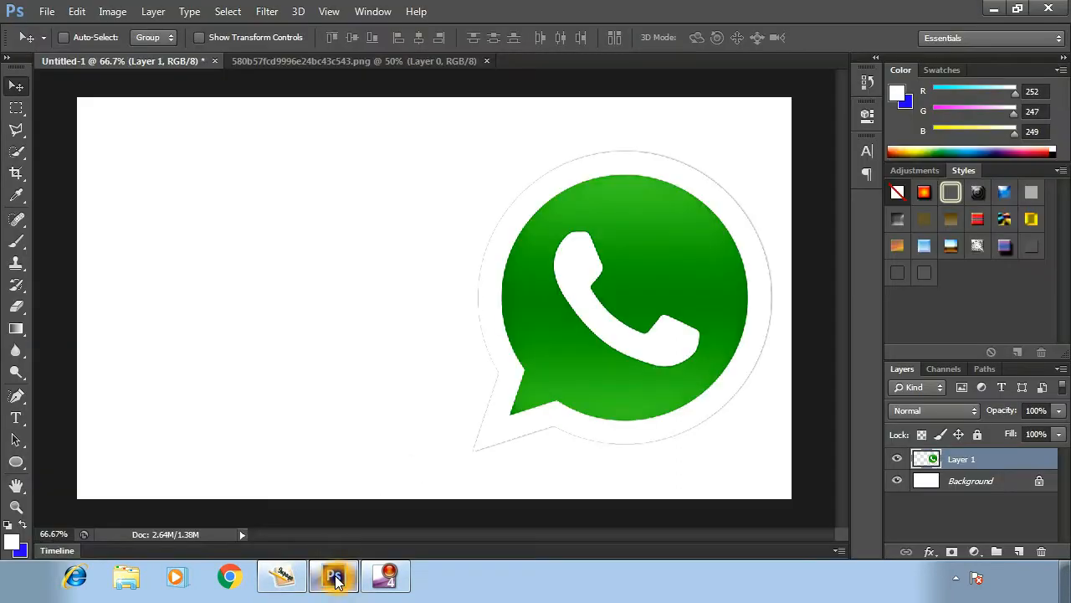
{"action": "left_click", "coordinate": [47, 12]}
{"action": "left_click", "coordinate": [56, 46]}
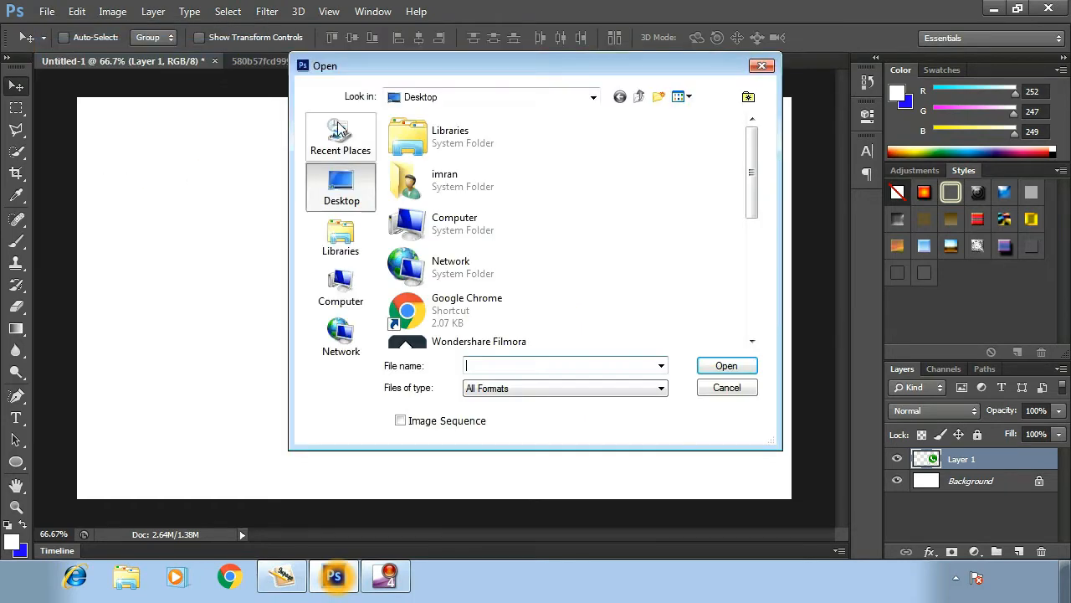
{"action": "left_click_drag", "start_coordinate": [752, 144], "coordinate": [778, 159]}
{"action": "right_click", "coordinate": [627, 198]}
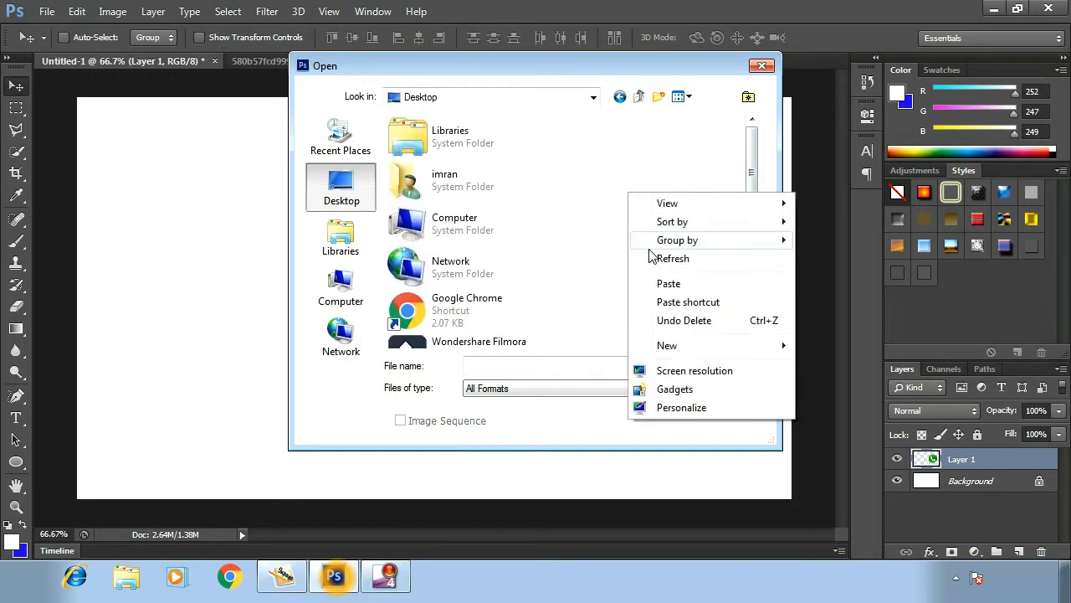
{"action": "left_click", "coordinate": [660, 266]}
{"action": "left_click_drag", "start_coordinate": [747, 165], "coordinate": [774, 288]}
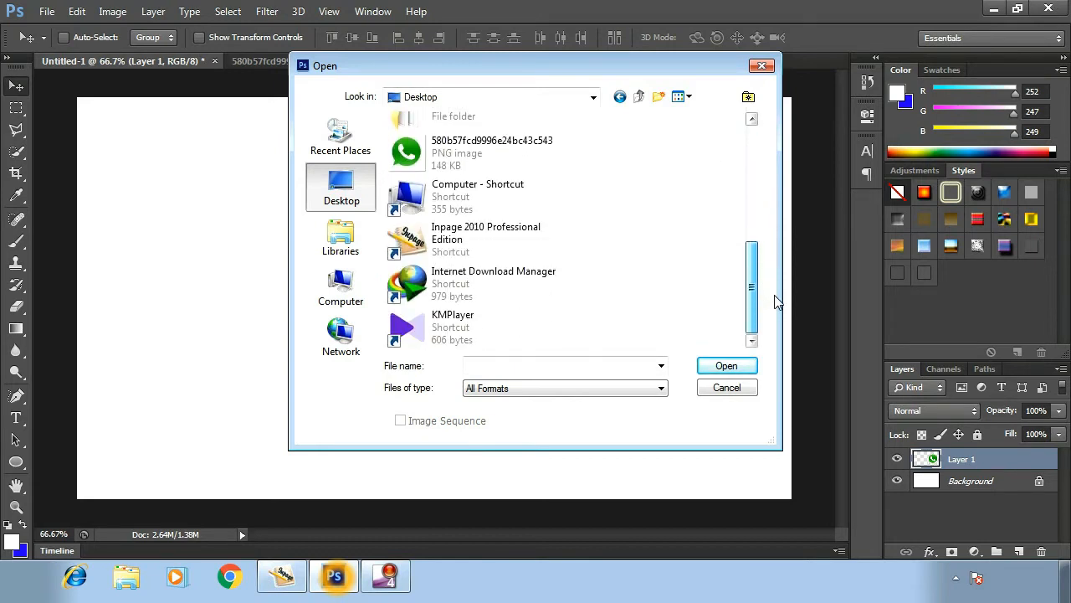
{"action": "left_click", "coordinate": [722, 390]}
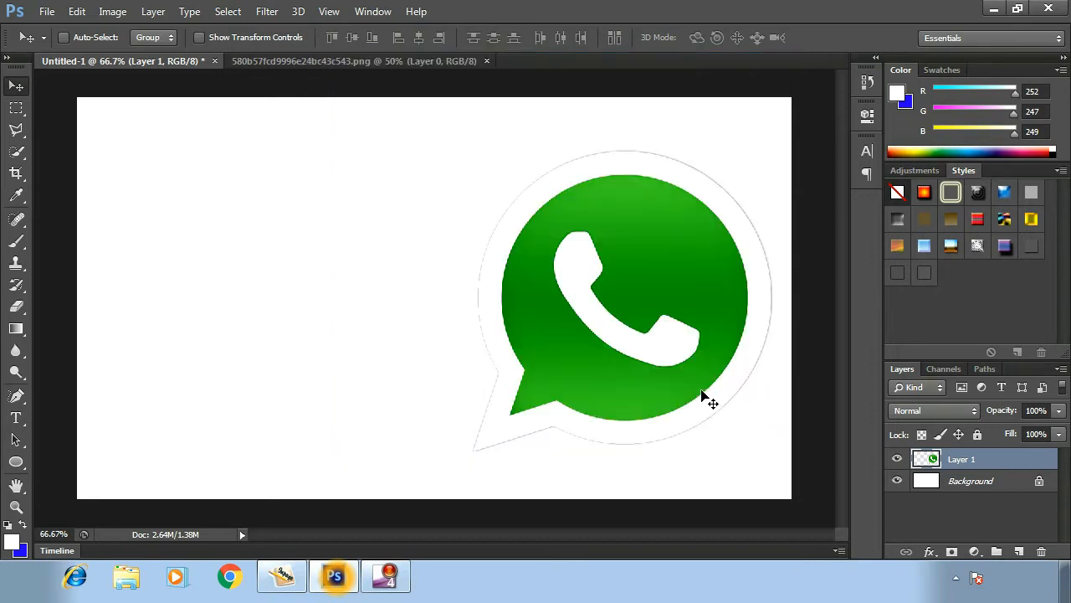
Switch to InPage and export page 1 to the Desktop as an Encapsulated PostScript file named aaa at 100% scaling
{"action": "left_click", "coordinate": [282, 576]}
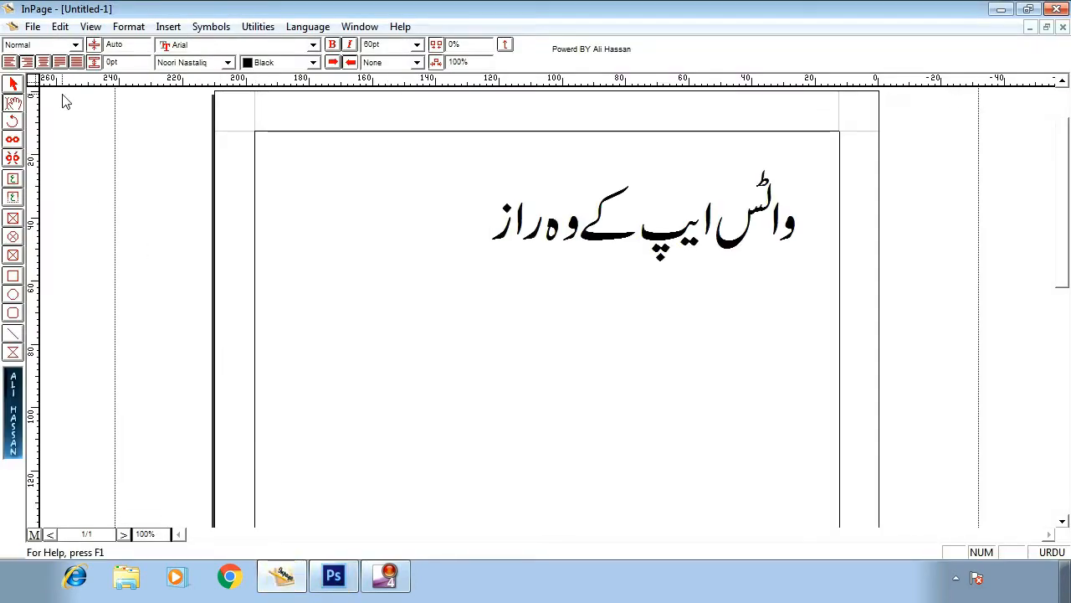
{"action": "left_click", "coordinate": [33, 26]}
{"action": "left_click", "coordinate": [78, 225]}
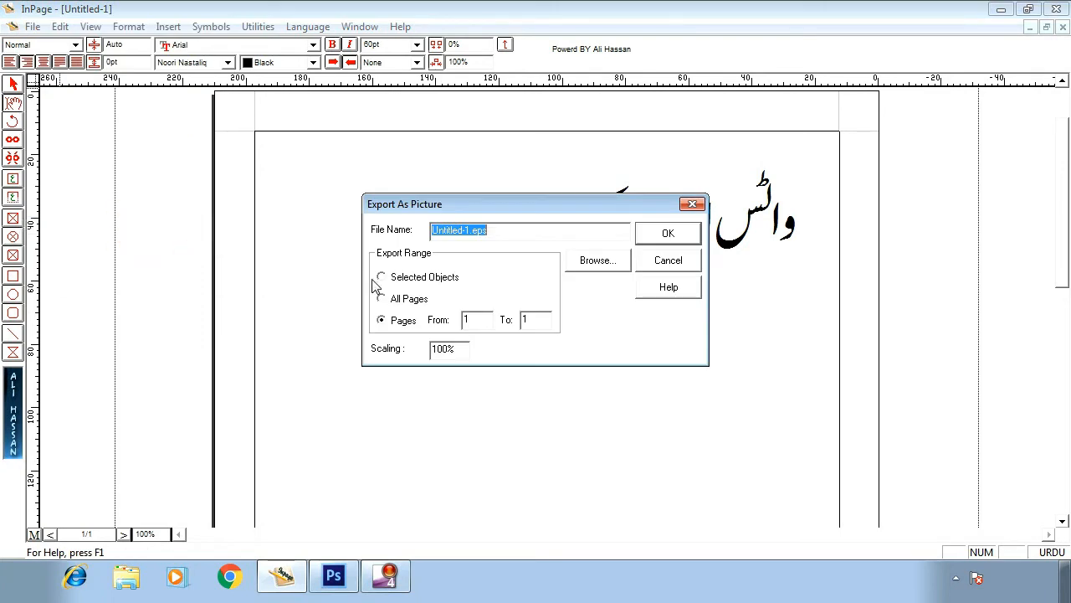
{"action": "left_click", "coordinate": [606, 261]}
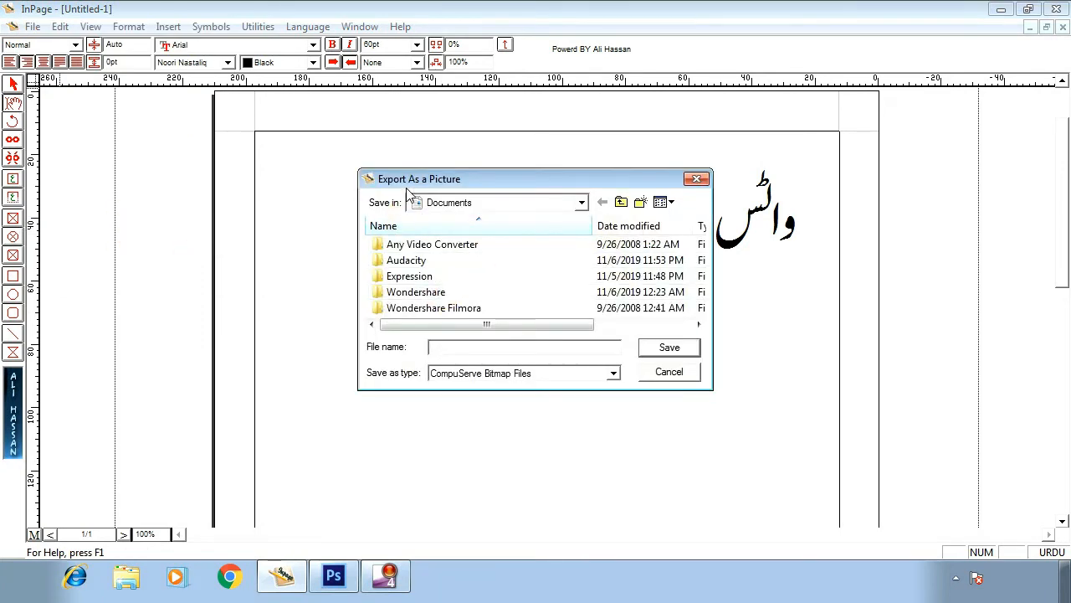
{"action": "left_click", "coordinate": [583, 202]}
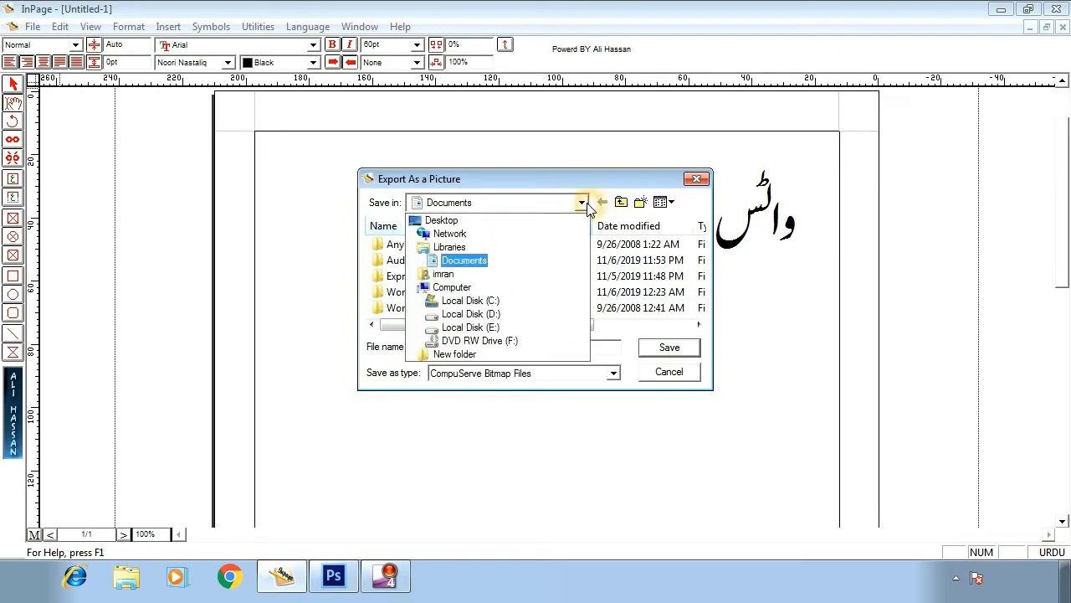
{"action": "left_click", "coordinate": [519, 220]}
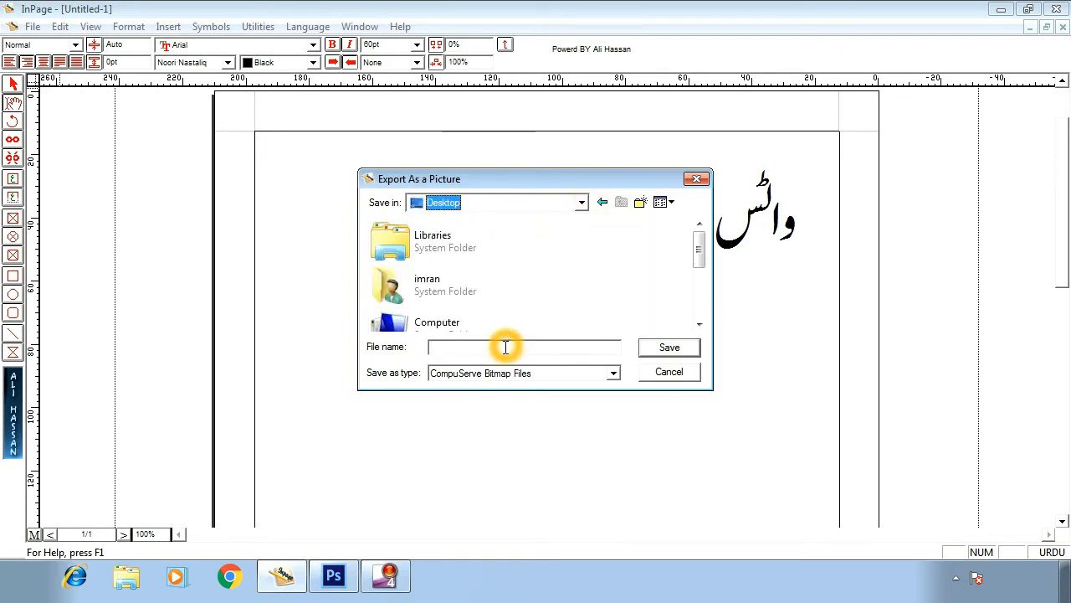
{"action": "left_click", "coordinate": [497, 374]}
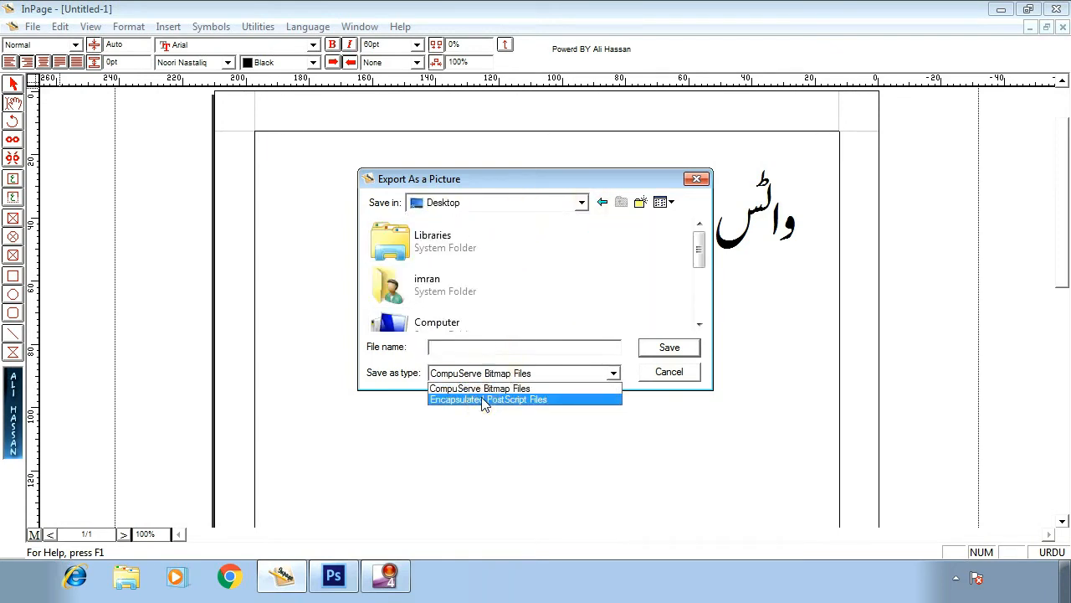
{"action": "left_click", "coordinate": [484, 400]}
{"action": "left_click", "coordinate": [464, 346]}
{"action": "type", "text": "aaa"}
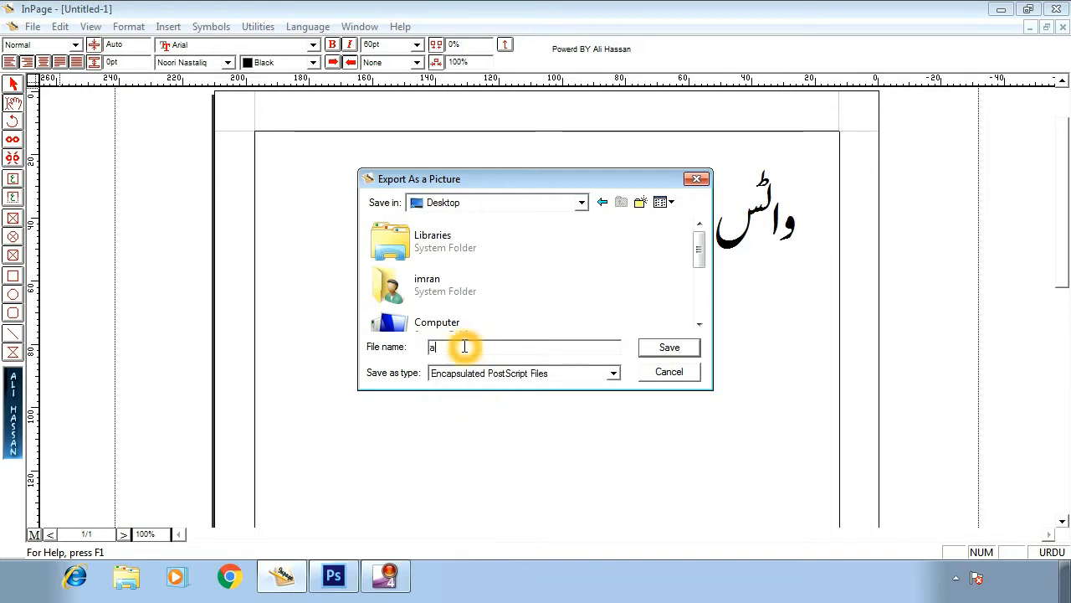
{"action": "left_click", "coordinate": [655, 351]}
{"action": "left_click", "coordinate": [647, 228]}
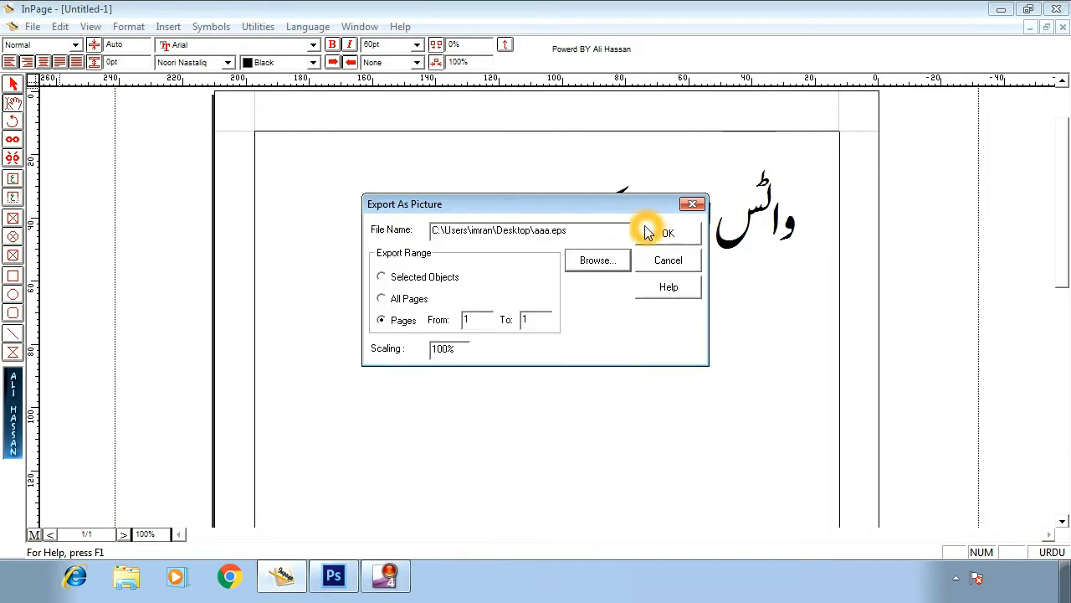
Switch to Photoshop and open aaa.eps from the Desktop, rasterizing it at a resolution of 300 pixels/inch
{"action": "left_click", "coordinate": [333, 576]}
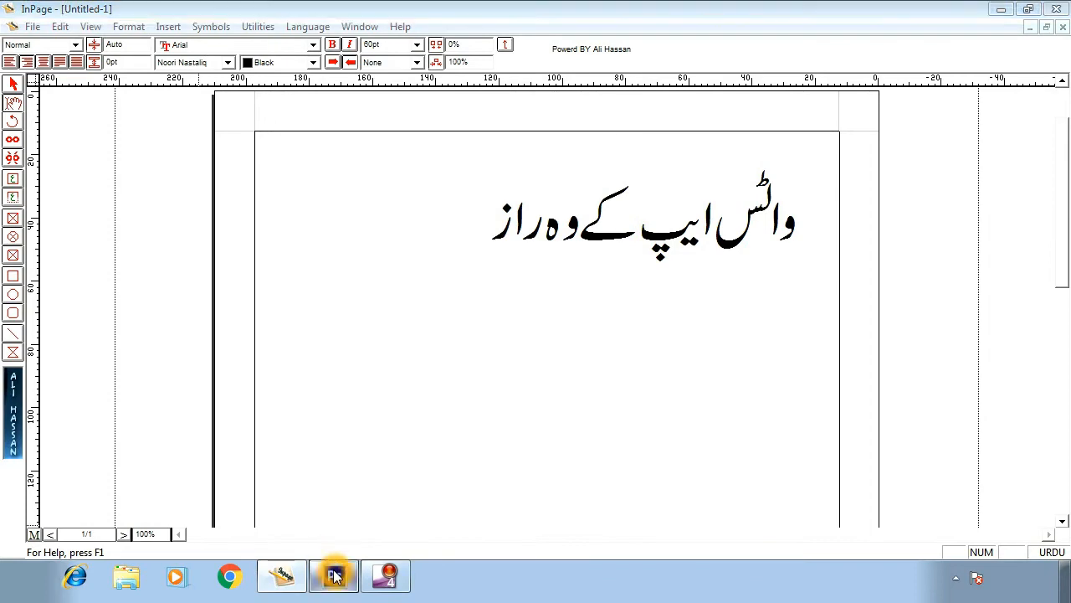
{"action": "left_click", "coordinate": [48, 11]}
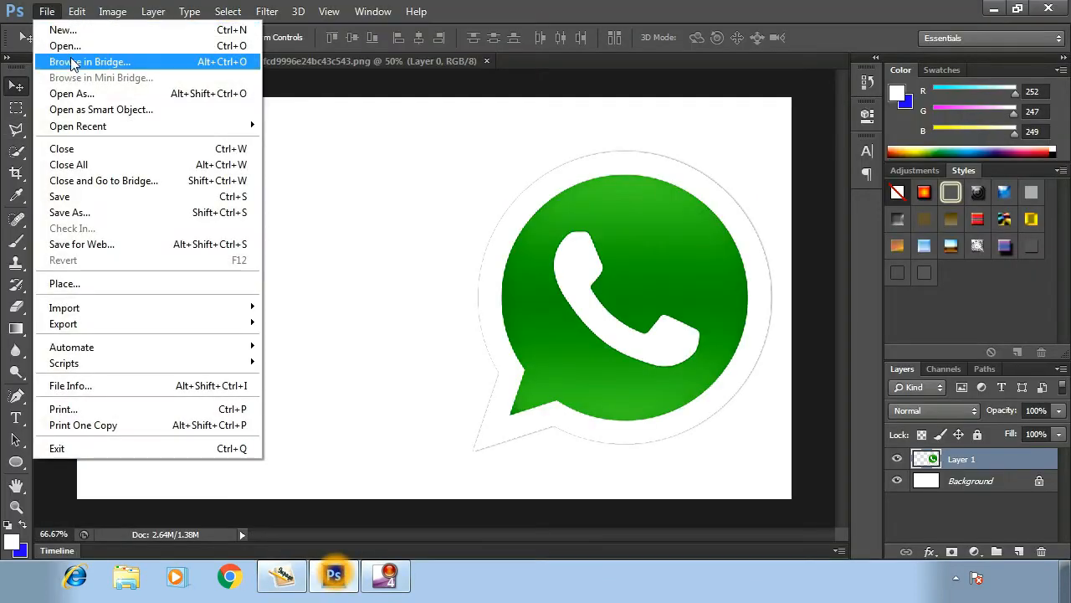
{"action": "left_click", "coordinate": [81, 45]}
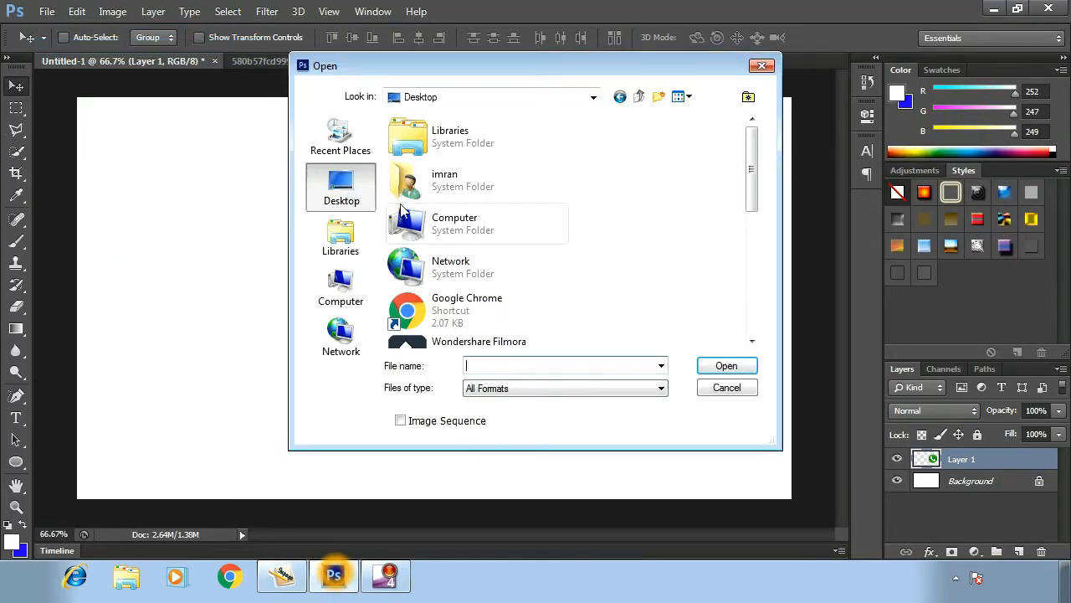
{"action": "left_click_drag", "start_coordinate": [749, 151], "coordinate": [770, 238]}
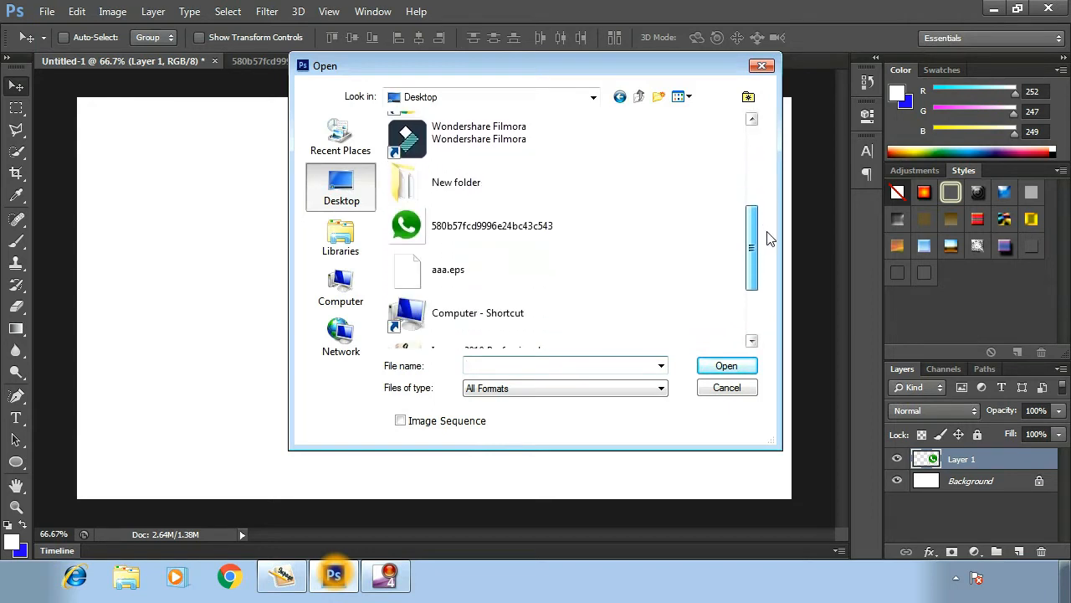
{"action": "left_click", "coordinate": [493, 275]}
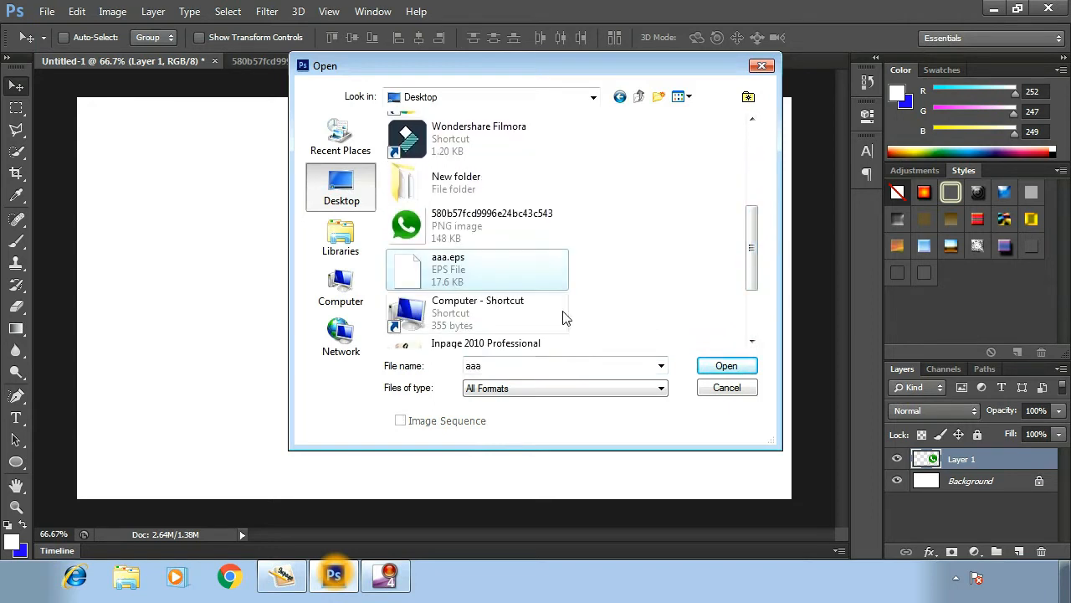
{"action": "left_click", "coordinate": [724, 367]}
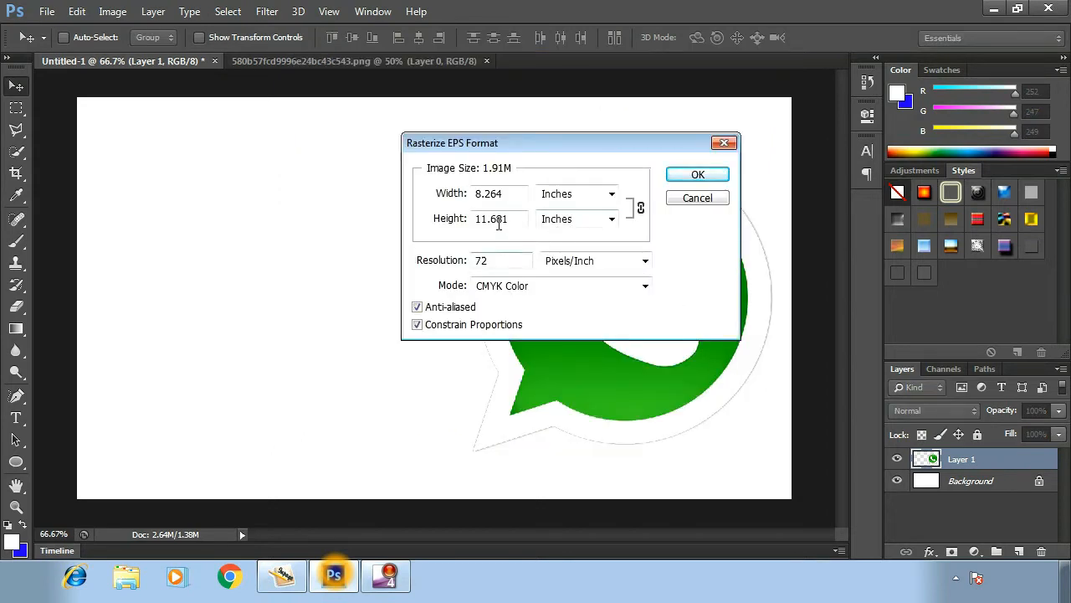
{"action": "left_click_drag", "start_coordinate": [493, 263], "coordinate": [453, 265]}
{"action": "type", "text": "300"}
{"action": "left_click", "coordinate": [693, 176]}
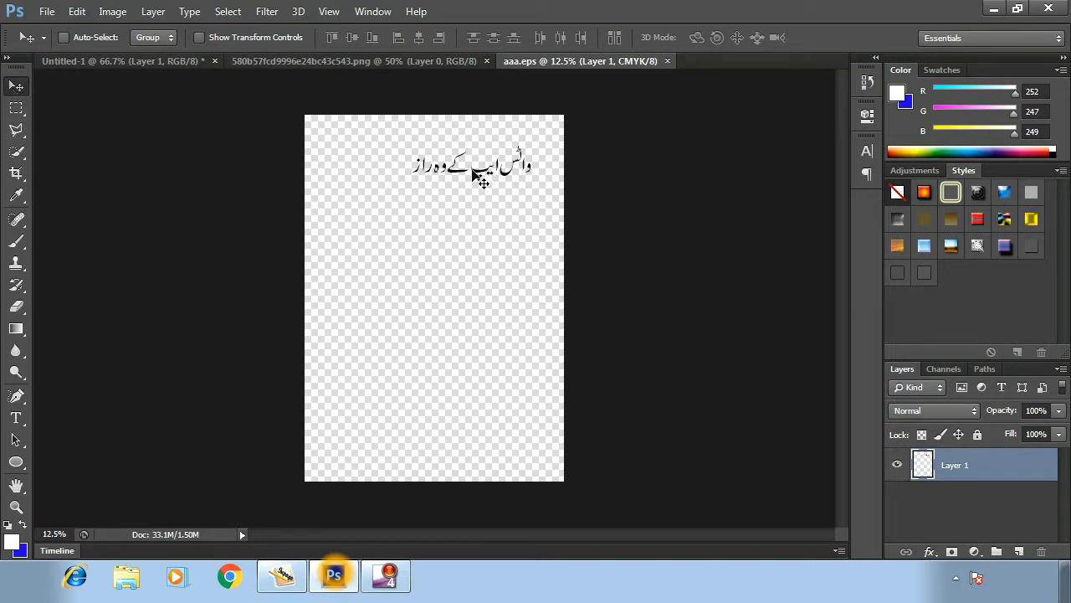
Bring the Urdu text into the Untitled-1 image and free-transform it to about 66% width and 67% height in the canvas's upper-left area
{"action": "left_click_drag", "start_coordinate": [483, 182], "coordinate": [404, 292]}
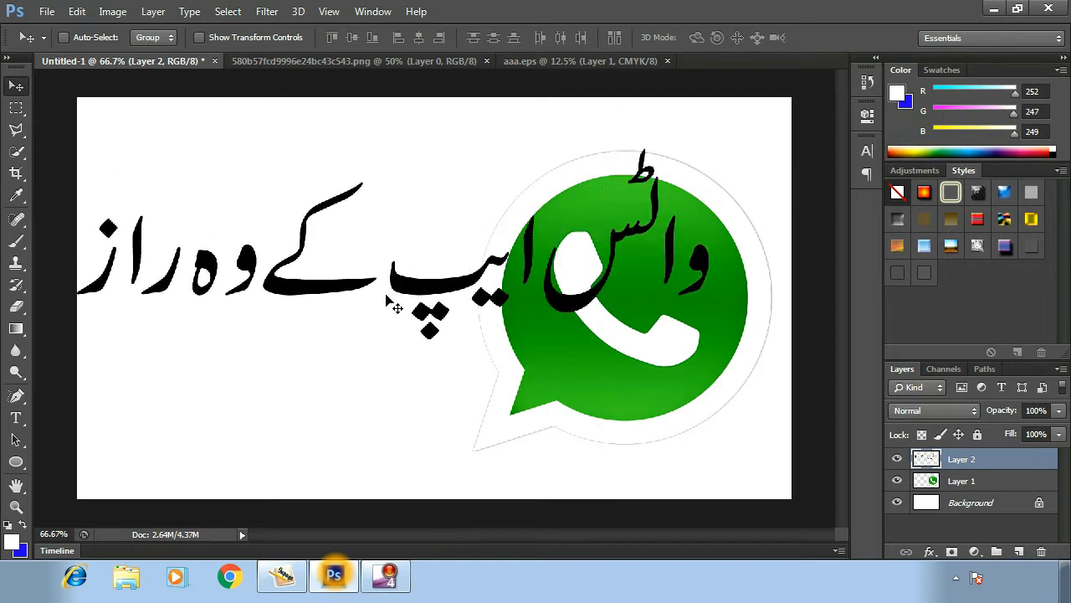
{"action": "key", "text": "ctrl+t"}
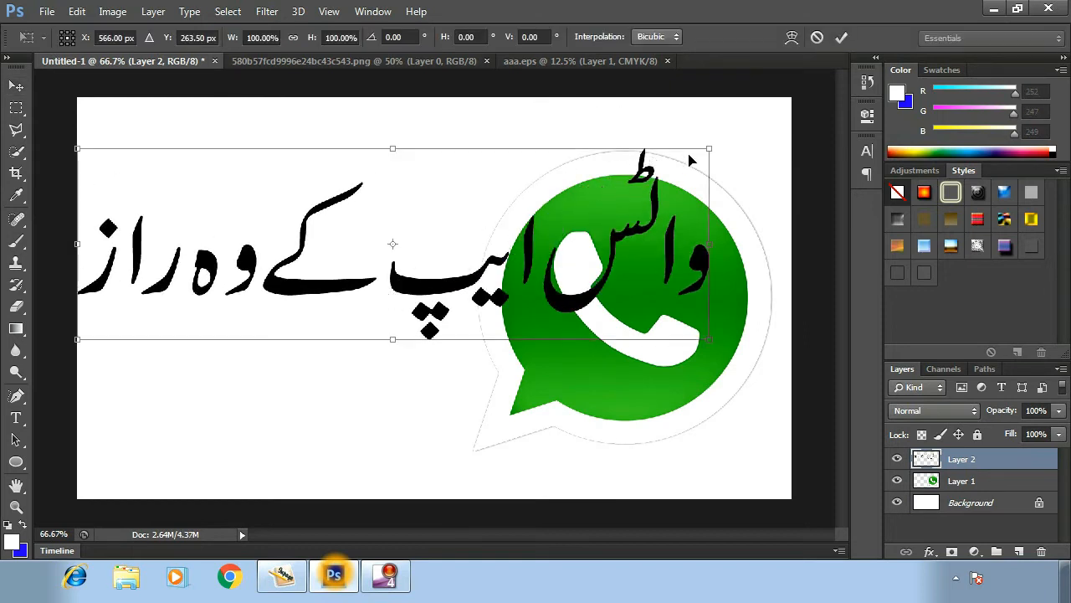
{"action": "left_click_drag", "start_coordinate": [704, 152], "coordinate": [493, 149]}
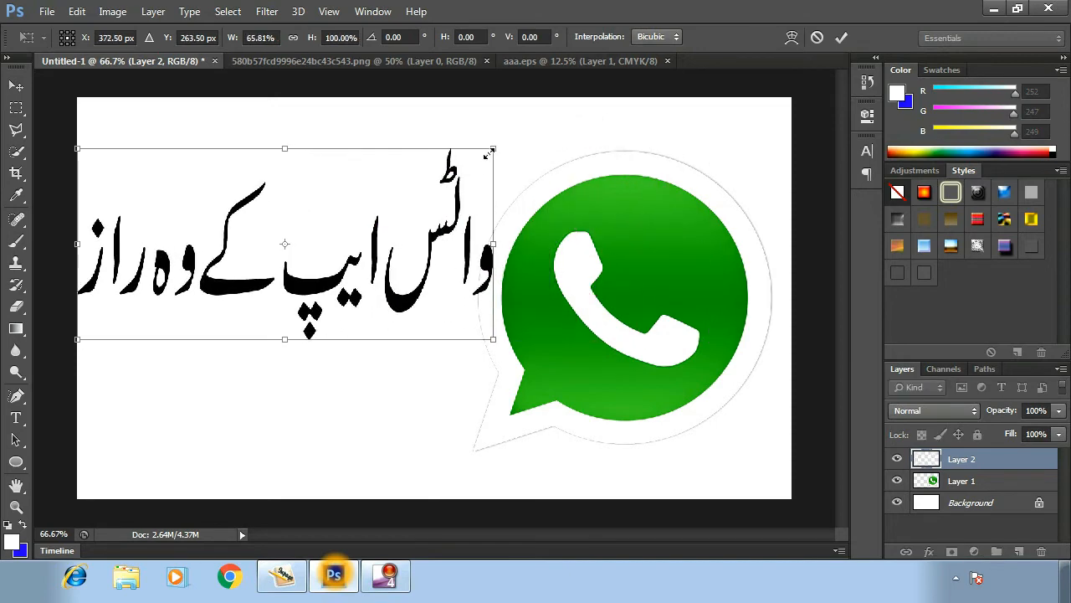
{"action": "left_click_drag", "start_coordinate": [281, 338], "coordinate": [336, 207]}
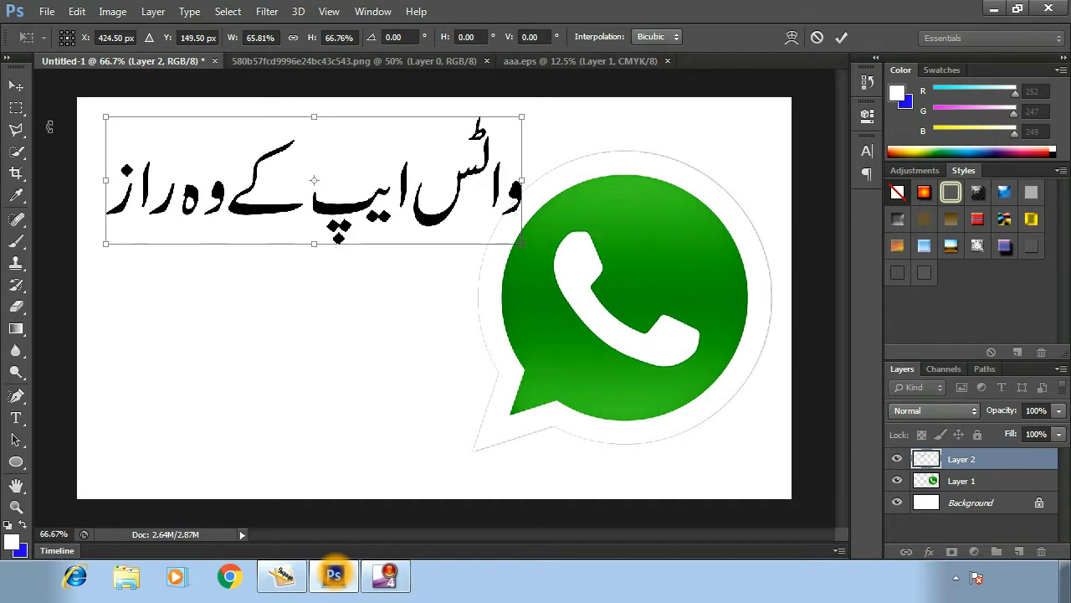
{"action": "left_click", "coordinate": [17, 86]}
{"action": "left_click", "coordinate": [453, 230]}
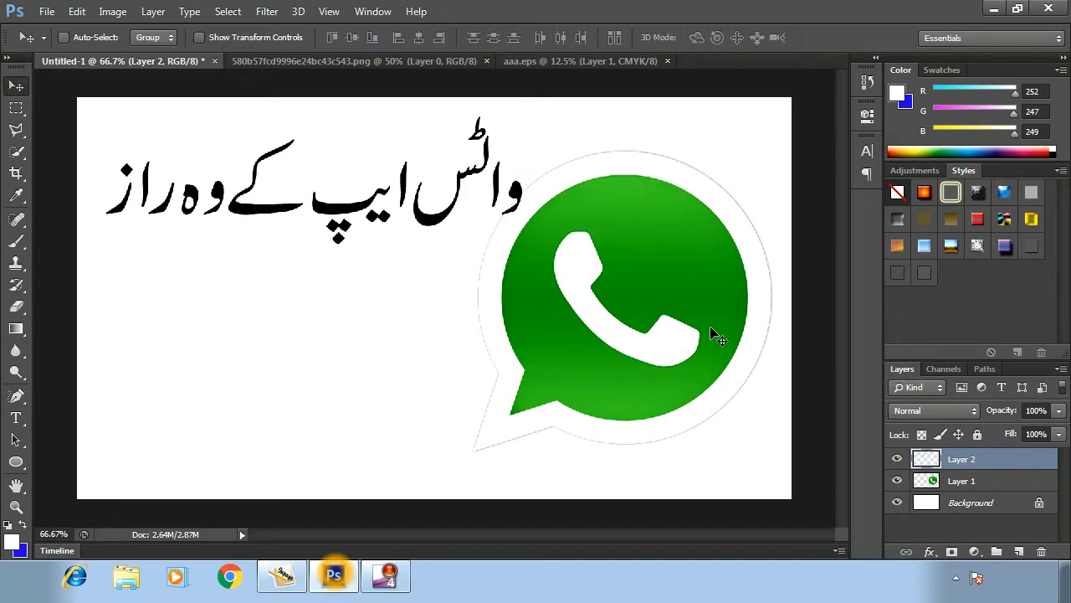
Free-transform the WhatsApp logo layer to about 86% width and 89% height, placing it near the canvas's right edge, clear of the text
{"action": "left_click", "coordinate": [971, 484]}
{"action": "left_click_drag", "start_coordinate": [671, 363], "coordinate": [679, 365]}
{"action": "key", "text": "ctrl+t"}
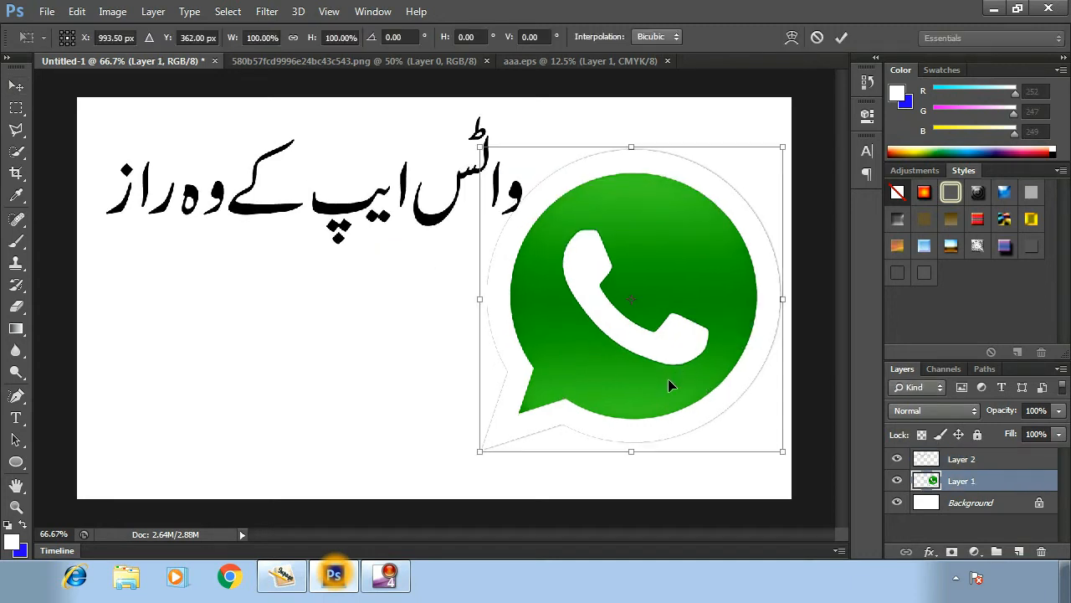
{"action": "left_click_drag", "start_coordinate": [482, 302], "coordinate": [522, 303]}
{"action": "left_click_drag", "start_coordinate": [654, 145], "coordinate": [653, 180]}
{"action": "left_click_drag", "start_coordinate": [685, 297], "coordinate": [687, 272]}
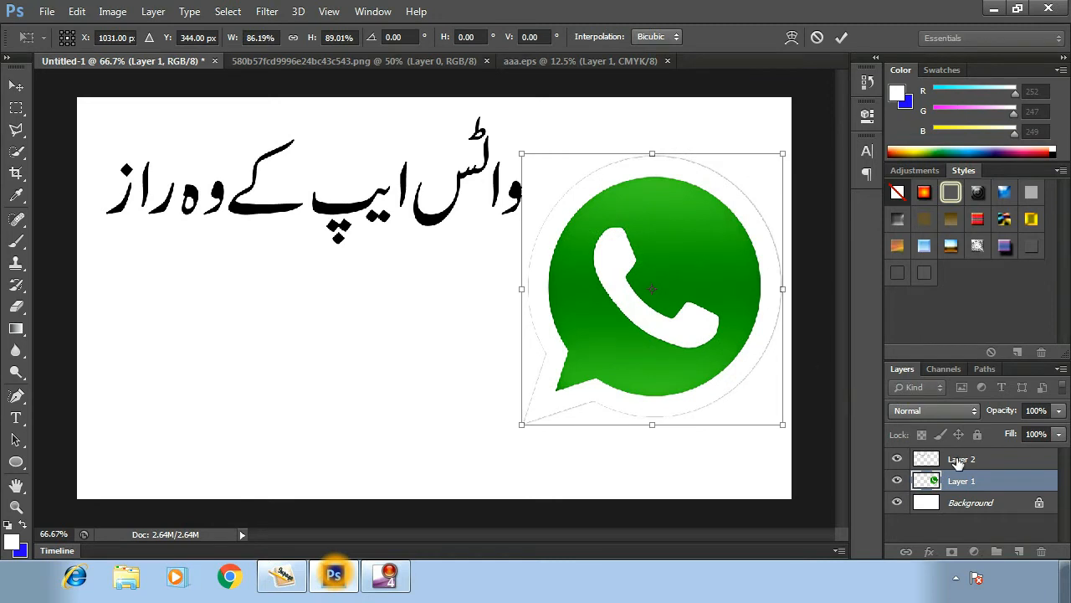
{"action": "left_click", "coordinate": [16, 86]}
{"action": "left_click", "coordinate": [455, 231]}
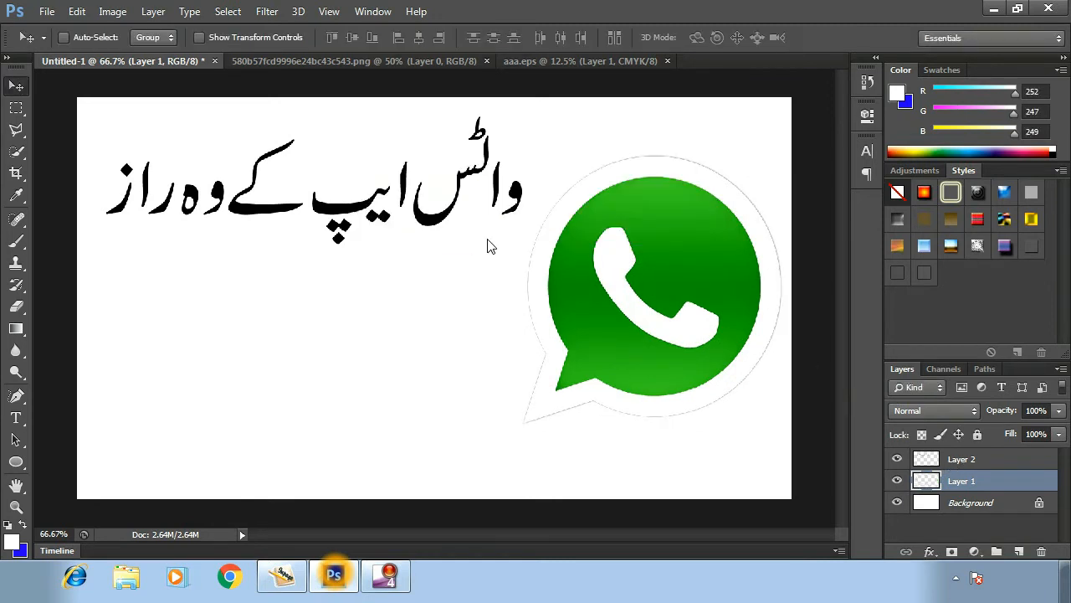
Shift the Urdu text on Layer 2 slightly down and left, and give it a blue Color Overlay at 100% opacity
{"action": "left_click", "coordinate": [960, 458]}
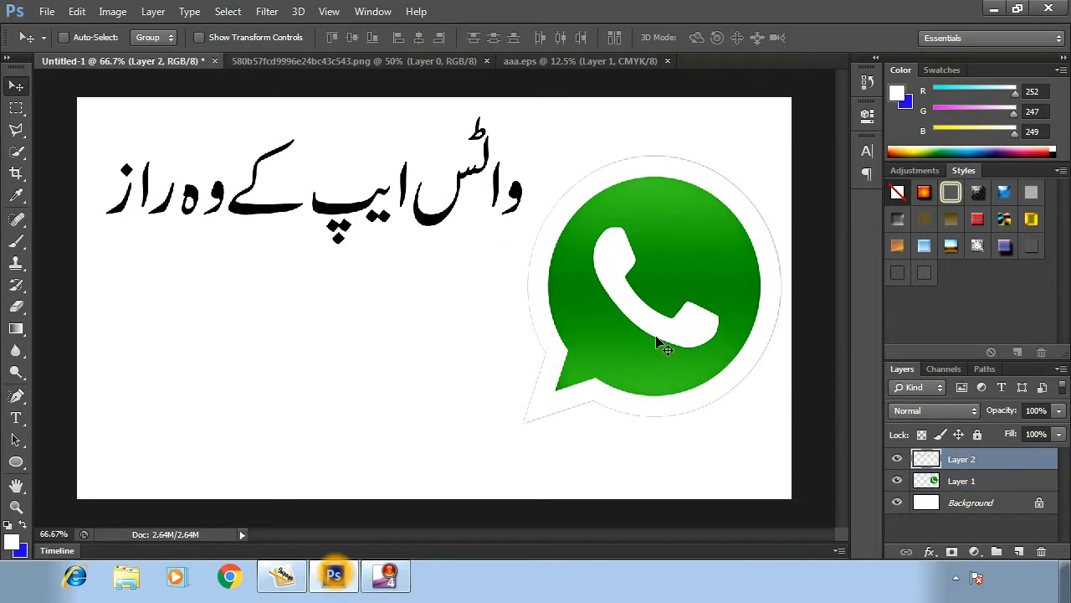
{"action": "left_click_drag", "start_coordinate": [351, 212], "coordinate": [338, 221]}
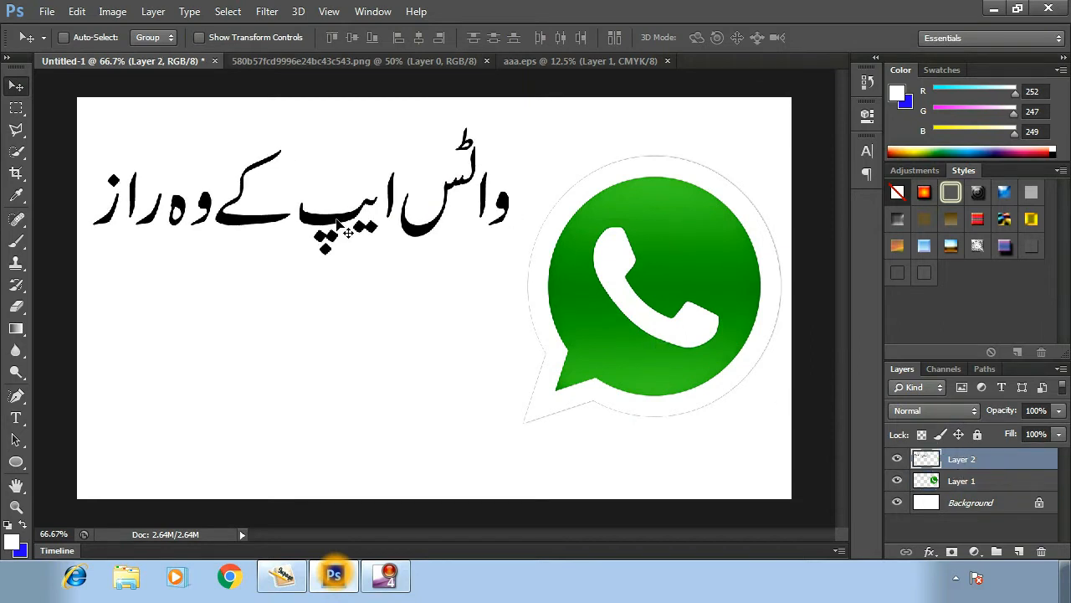
{"action": "right_click", "coordinate": [977, 456]}
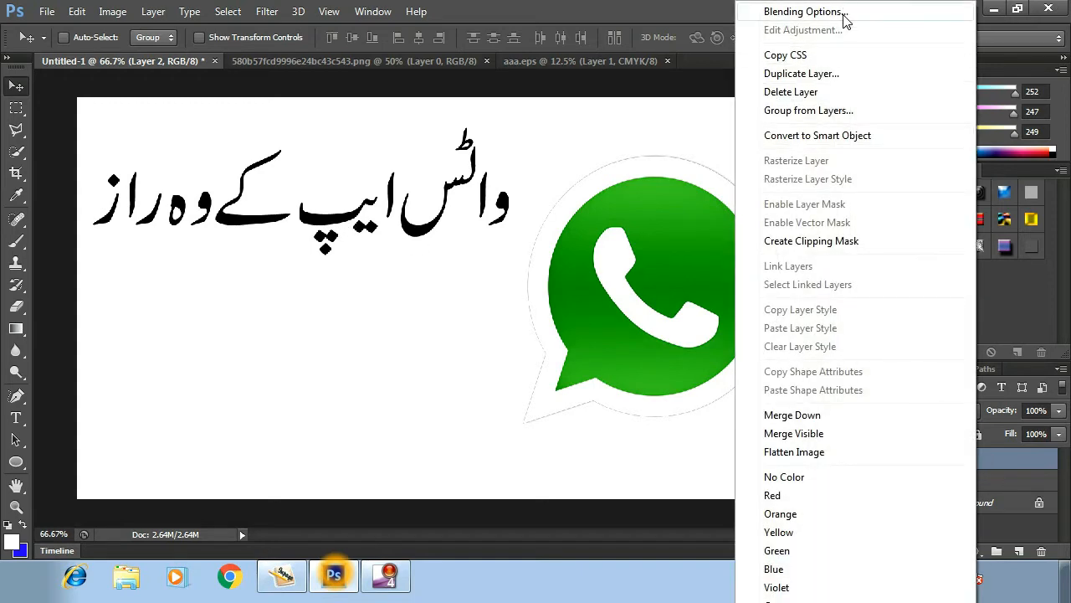
{"action": "left_click", "coordinate": [844, 17]}
{"action": "left_click_drag", "start_coordinate": [830, 217], "coordinate": [688, 114]}
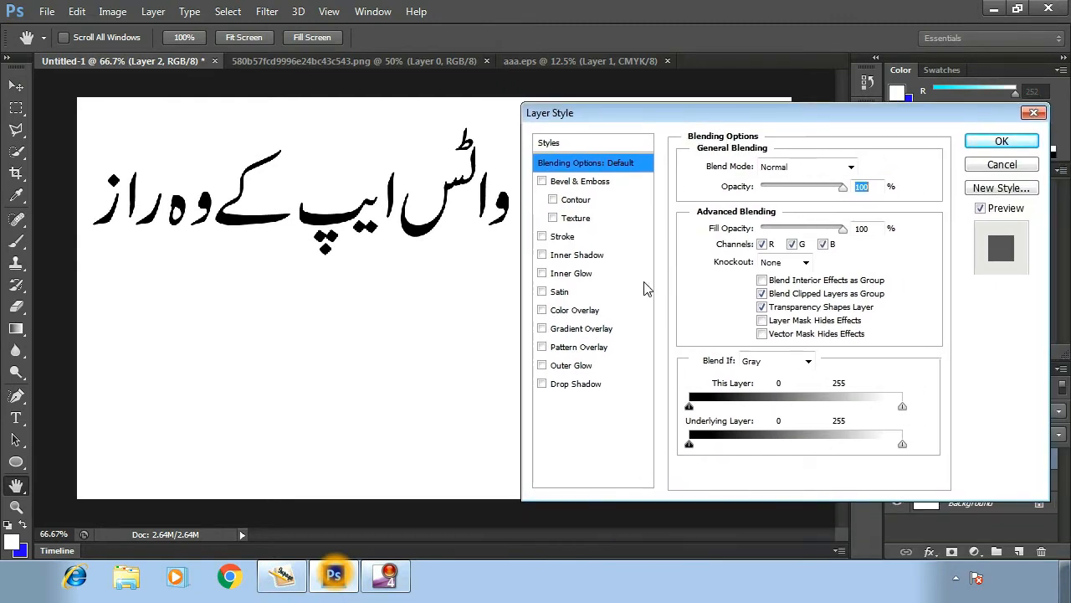
{"action": "left_click", "coordinate": [576, 311]}
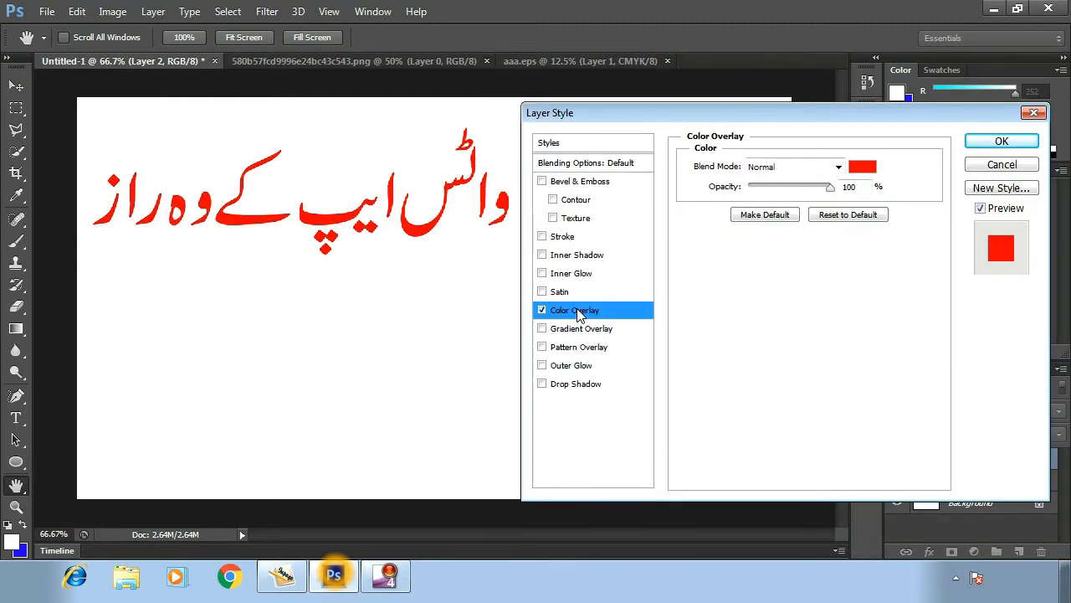
{"action": "left_click", "coordinate": [868, 165]}
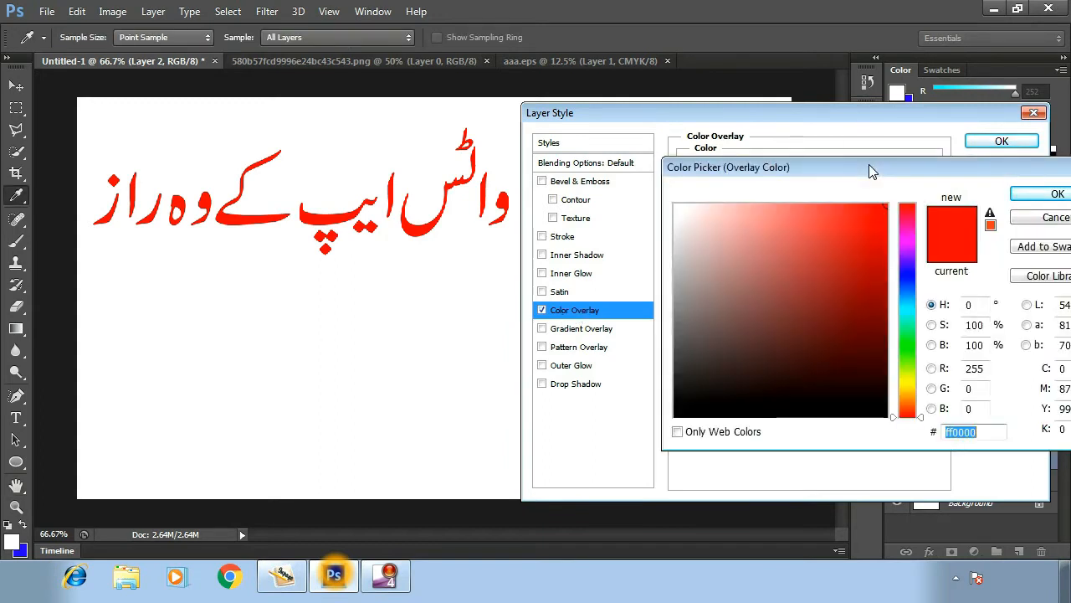
{"action": "left_click", "coordinate": [911, 275]}
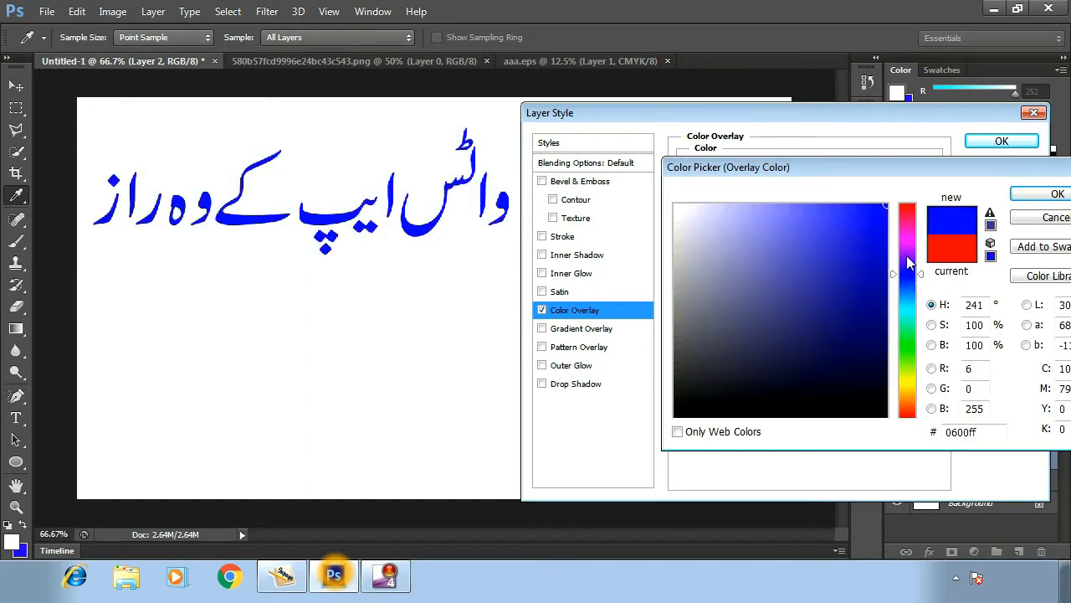
{"action": "left_click", "coordinate": [908, 209]}
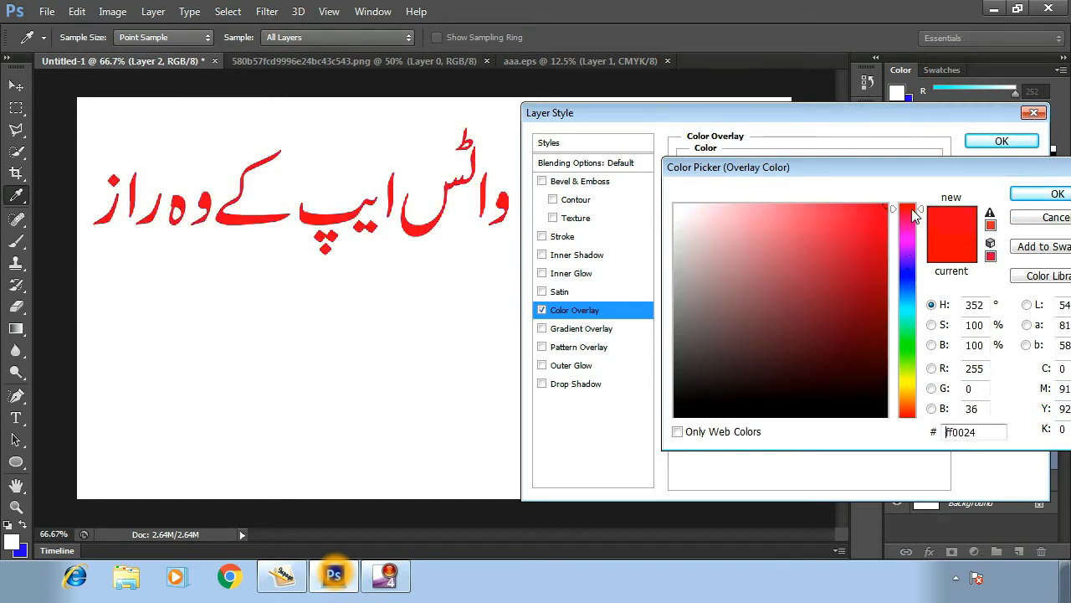
{"action": "left_click", "coordinate": [906, 272]}
{"action": "left_click", "coordinate": [1051, 194]}
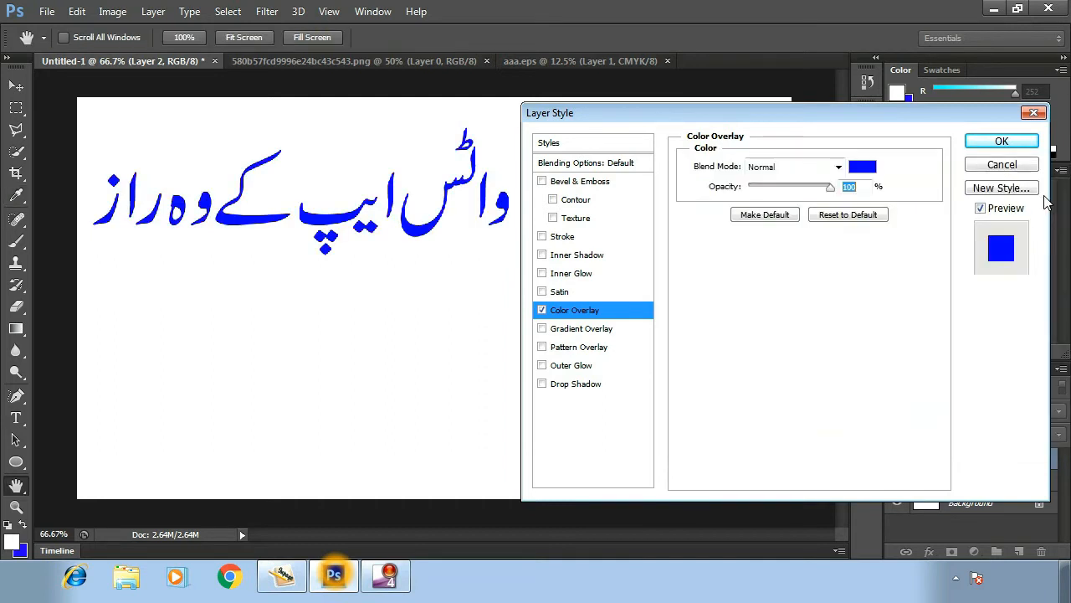
Add a 3 px outside stroke in red (#f50303) to the Urdu text, apply the layer style, and move the text slightly down
{"action": "left_click", "coordinate": [564, 237]}
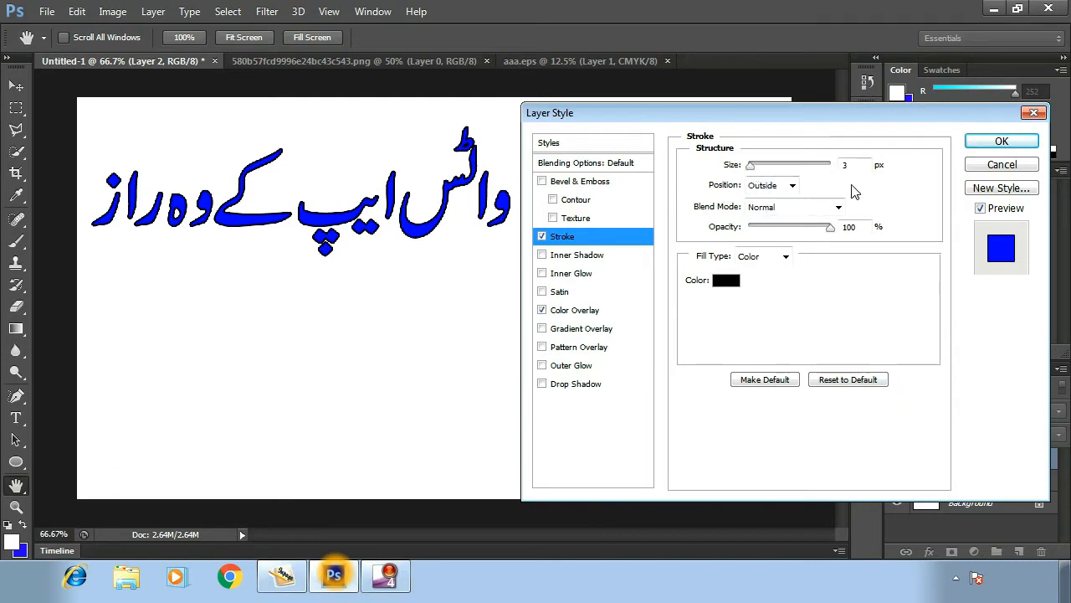
{"action": "left_click", "coordinate": [726, 281]}
{"action": "left_click", "coordinate": [885, 209]}
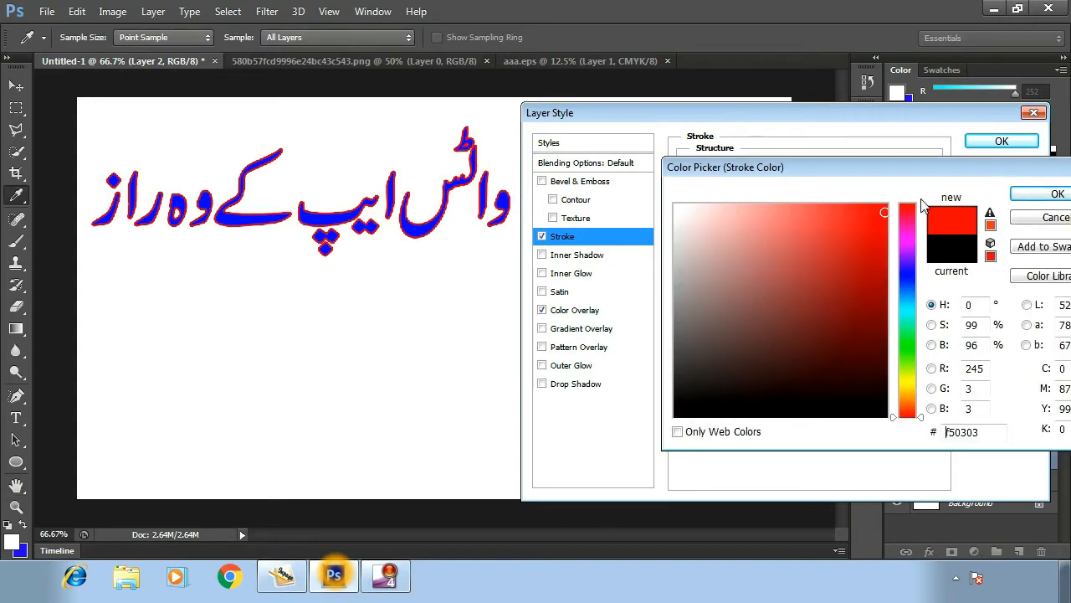
{"action": "left_click", "coordinate": [1042, 194]}
{"action": "left_click", "coordinate": [986, 141]}
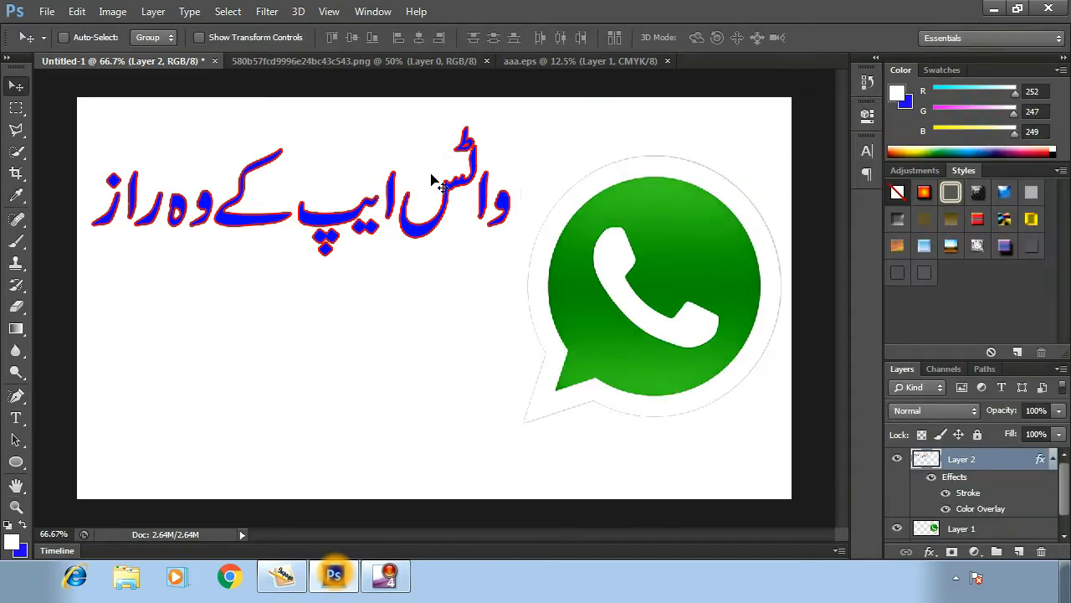
{"action": "left_click_drag", "start_coordinate": [280, 206], "coordinate": [282, 222]}
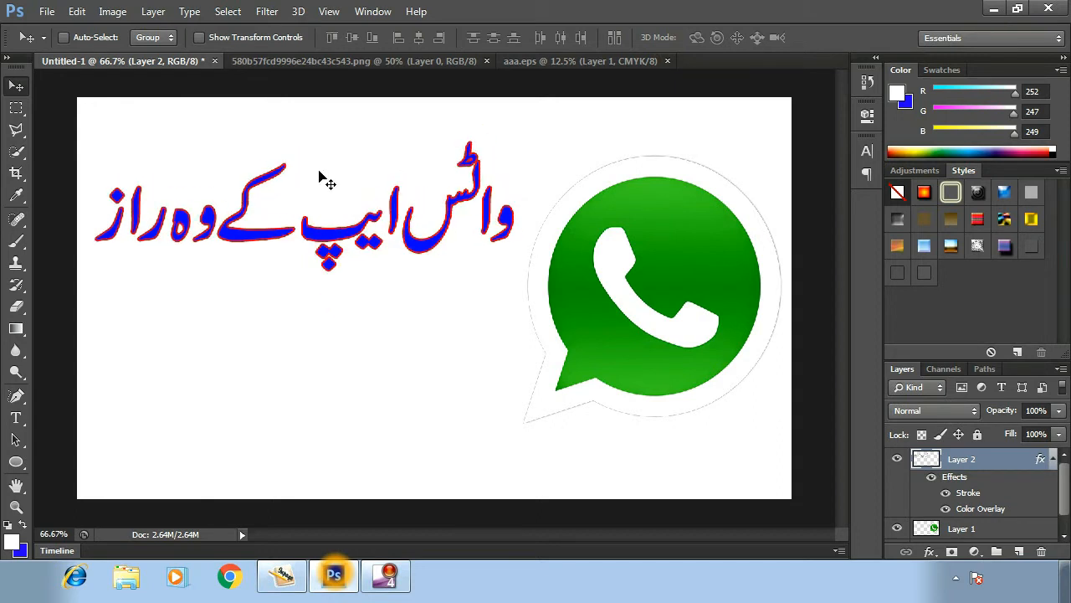
Switch to InPage and replace the existing Urdu line with "جو آپ نہیں جانتے"
{"action": "left_click", "coordinate": [283, 579]}
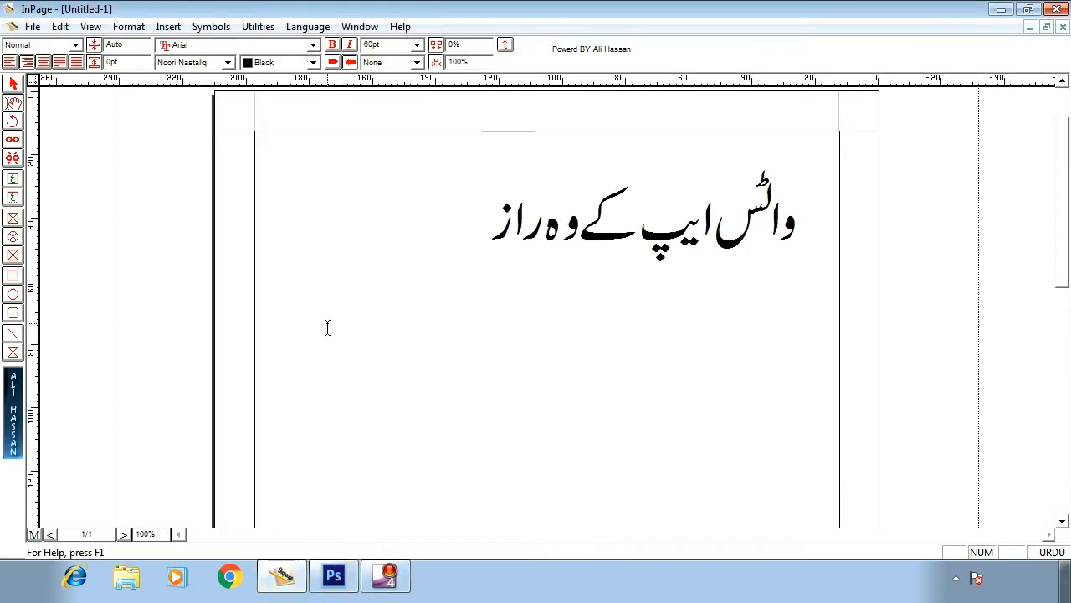
{"action": "left_click_drag", "start_coordinate": [469, 234], "coordinate": [796, 275]}
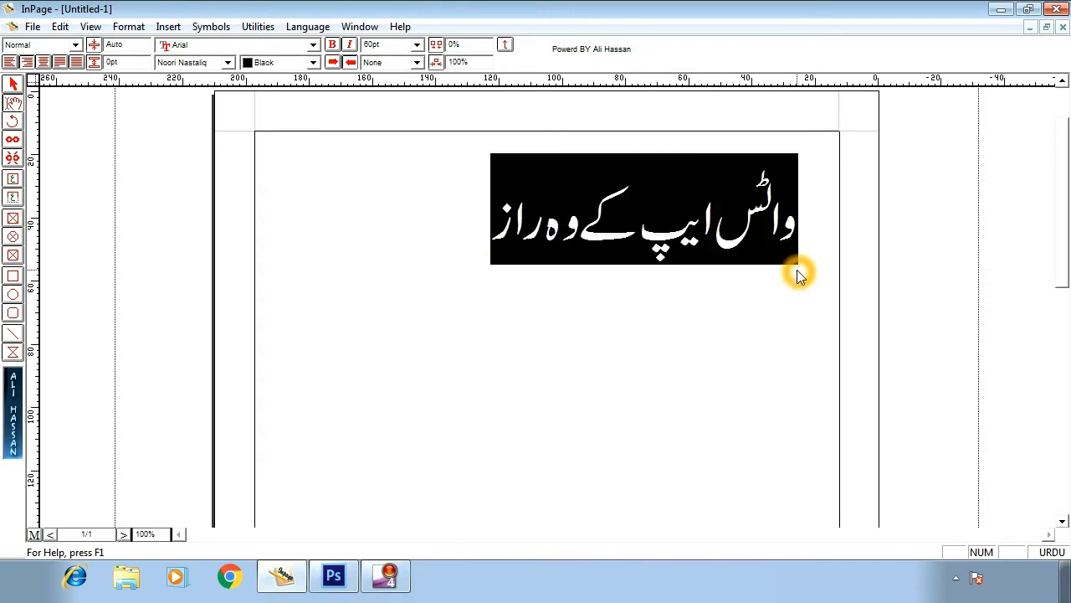
{"action": "type", "text": "جوا"}
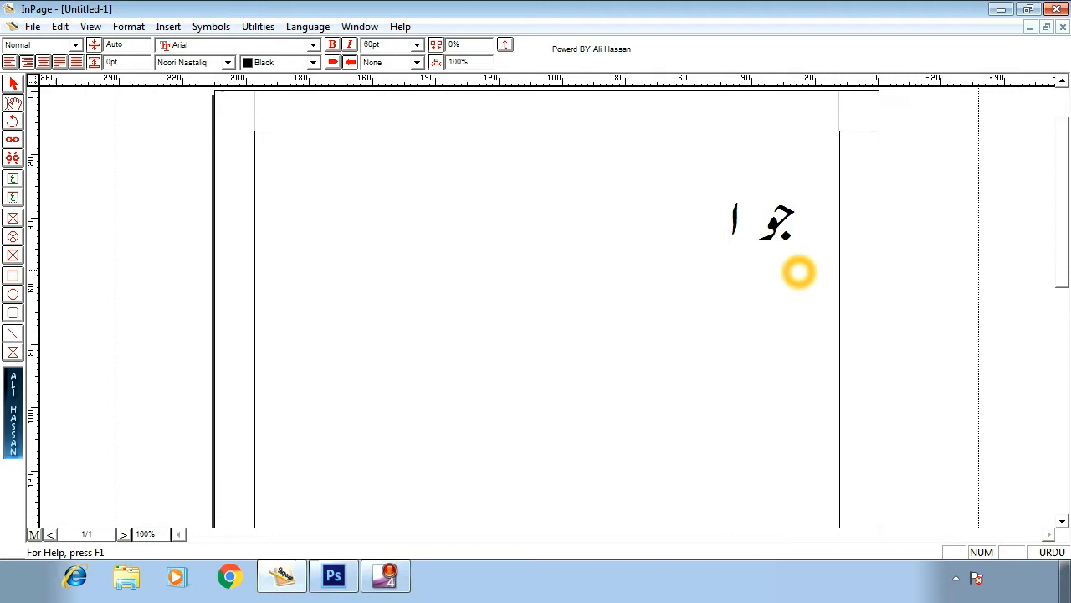
{"action": "key", "text": "BackSpace"}
{"action": "type", "text": "آپ"}
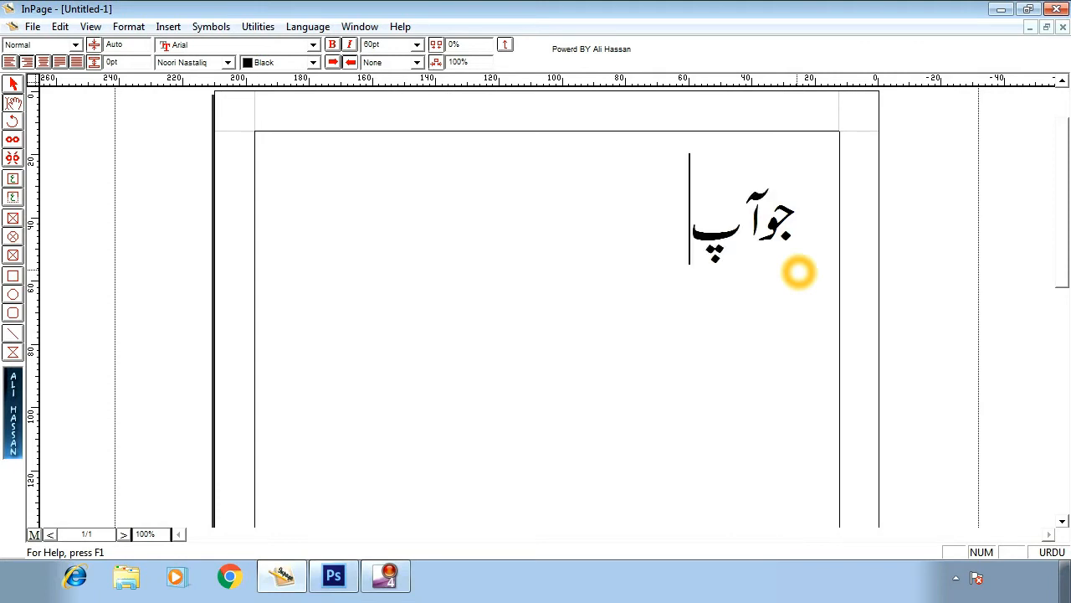
{"action": "type", "text": " نہی"}
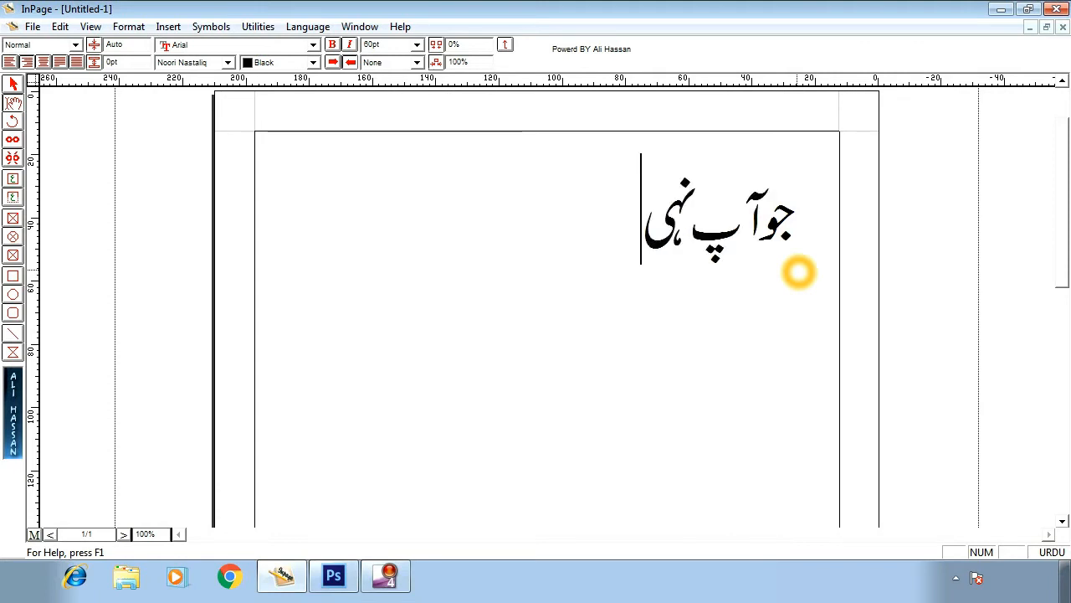
{"action": "type", "text": "ں جانتے"}
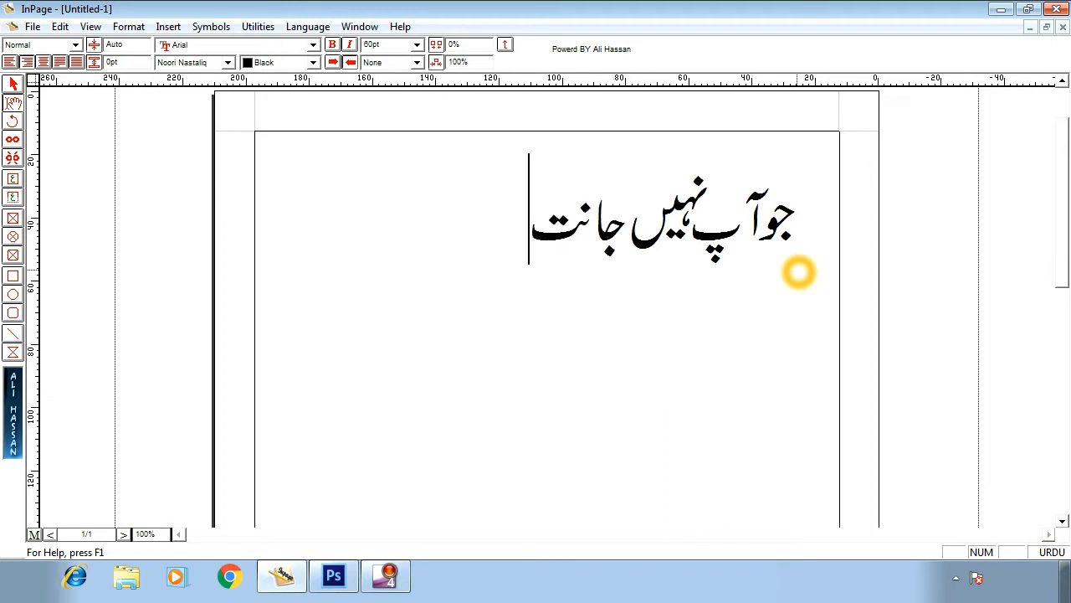
Export the InPage page to the Desktop as an Encapsulated PostScript file named bb
{"action": "left_click", "coordinate": [34, 28]}
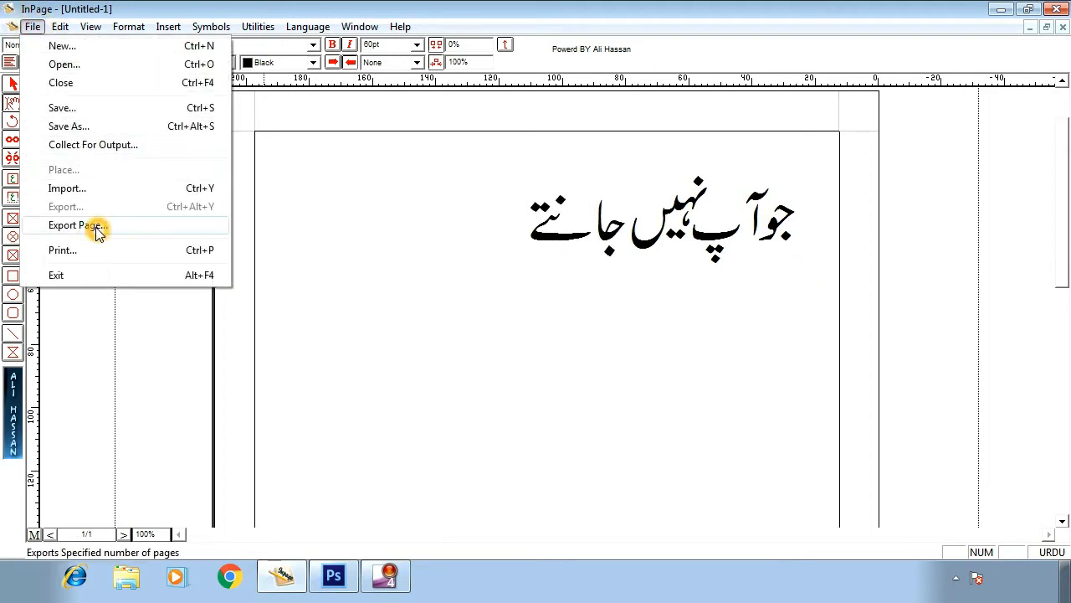
{"action": "left_click", "coordinate": [93, 224]}
{"action": "left_click", "coordinate": [590, 265]}
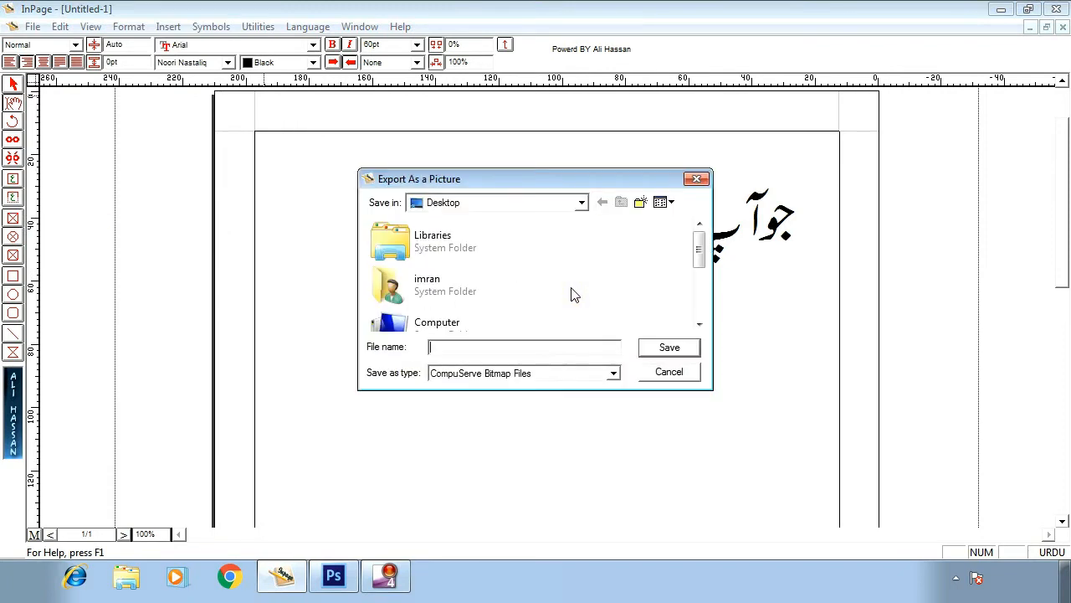
{"action": "left_click", "coordinate": [535, 373]}
{"action": "left_click", "coordinate": [518, 400]}
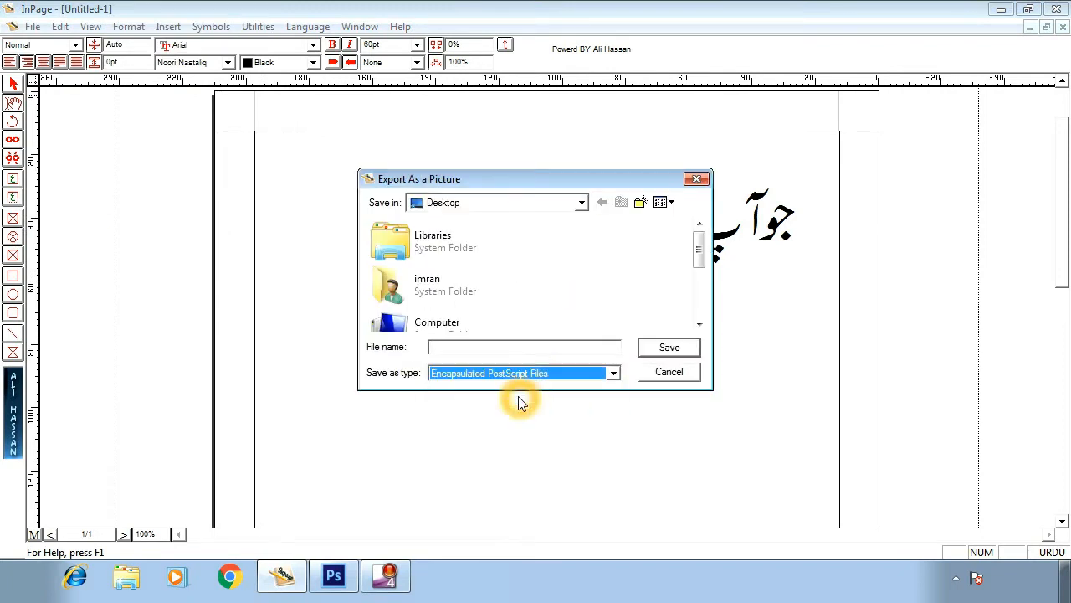
{"action": "left_click", "coordinate": [486, 348]}
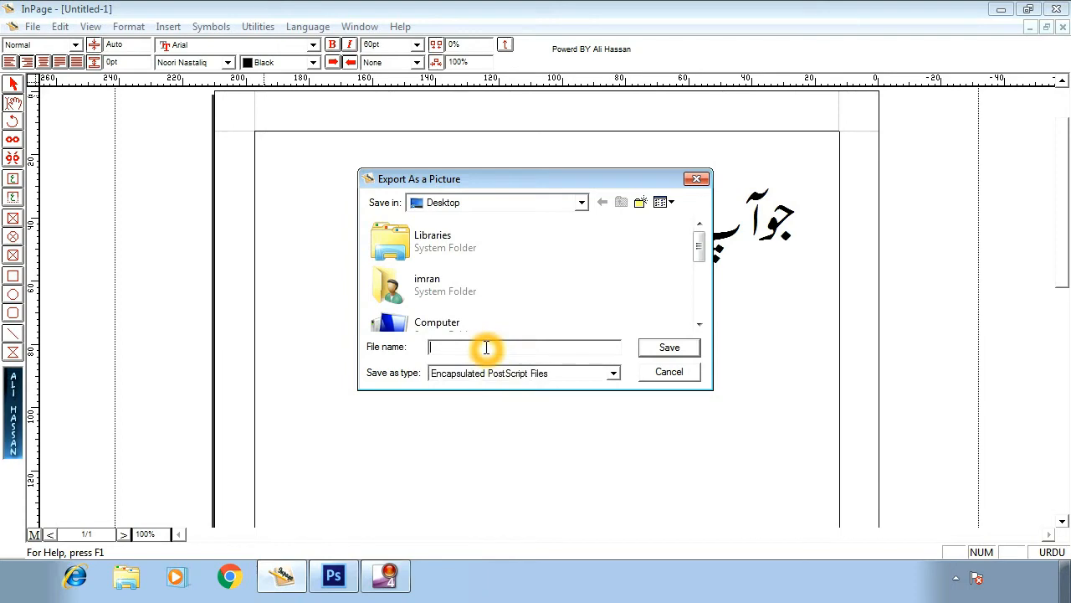
{"action": "type", "text": "bb"}
{"action": "left_click", "coordinate": [674, 346]}
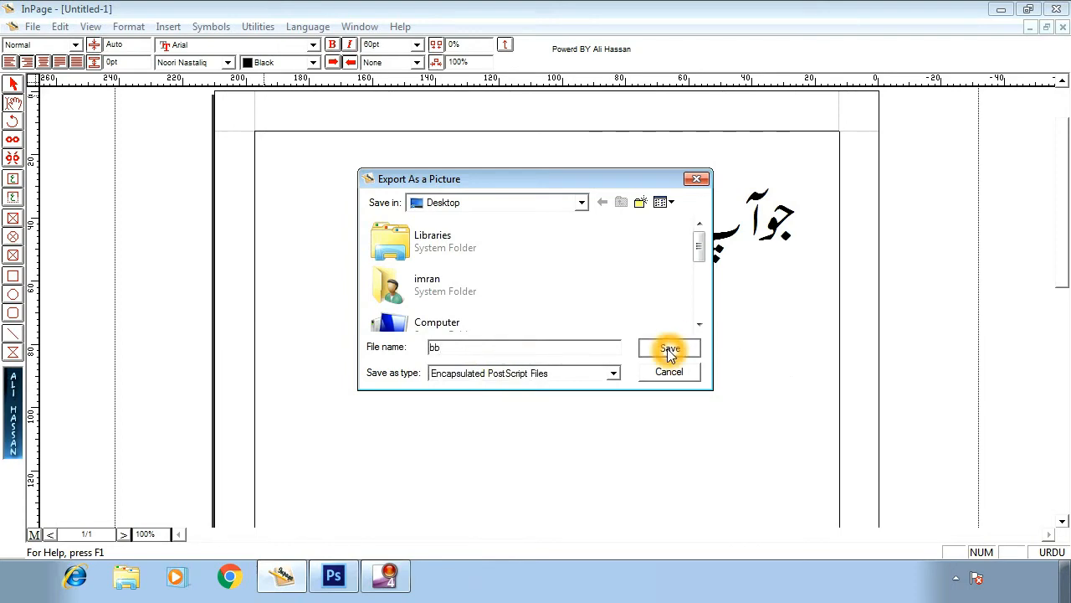
{"action": "left_click", "coordinate": [661, 233]}
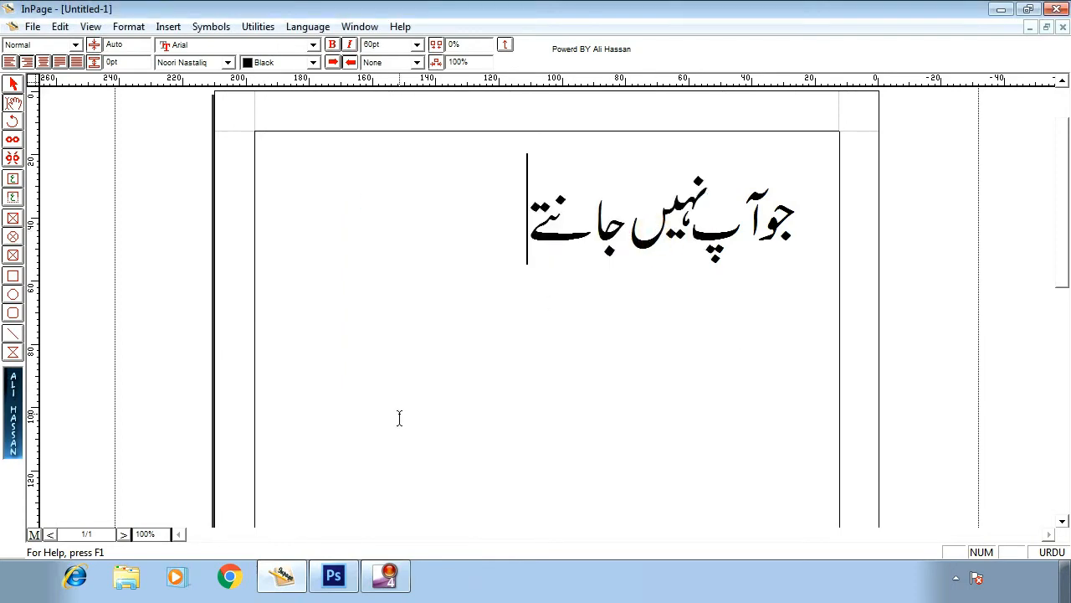
Switch to Photoshop and open bb.eps from the Desktop, rasterizing it at a resolution of 300 pixels/inch
{"action": "left_click", "coordinate": [339, 578]}
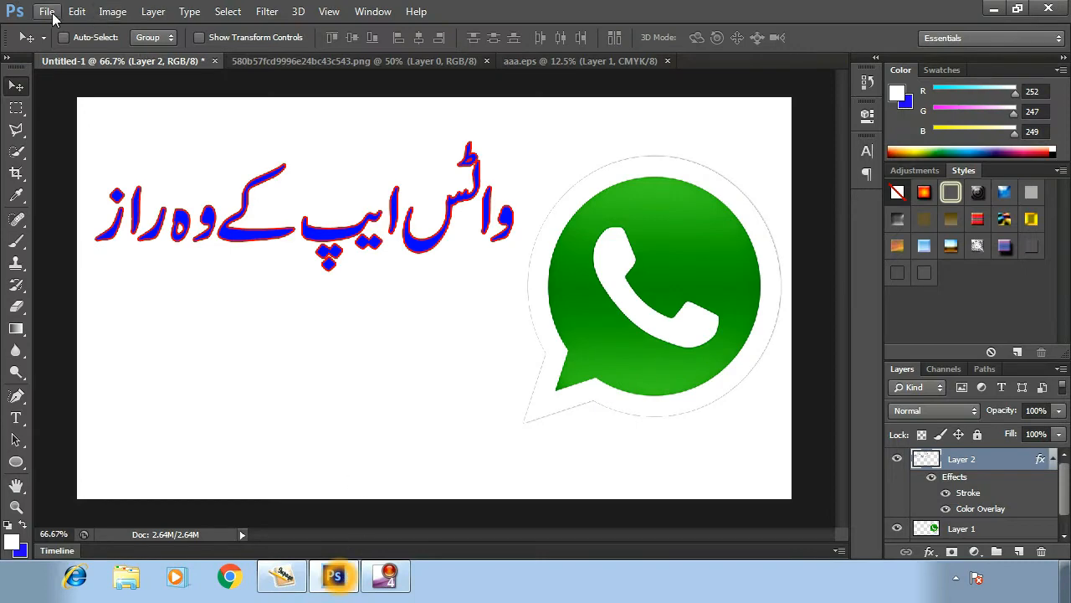
{"action": "left_click", "coordinate": [42, 13]}
{"action": "left_click", "coordinate": [67, 46]}
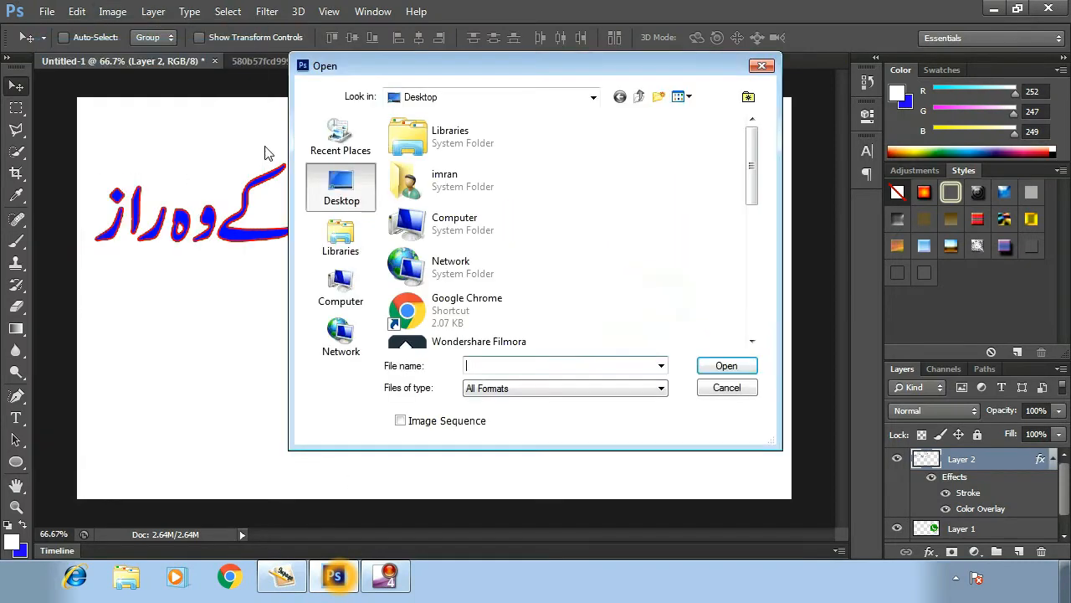
{"action": "left_click_drag", "start_coordinate": [750, 162], "coordinate": [756, 243]}
{"action": "left_click", "coordinate": [474, 333]}
{"action": "left_click", "coordinate": [716, 366]}
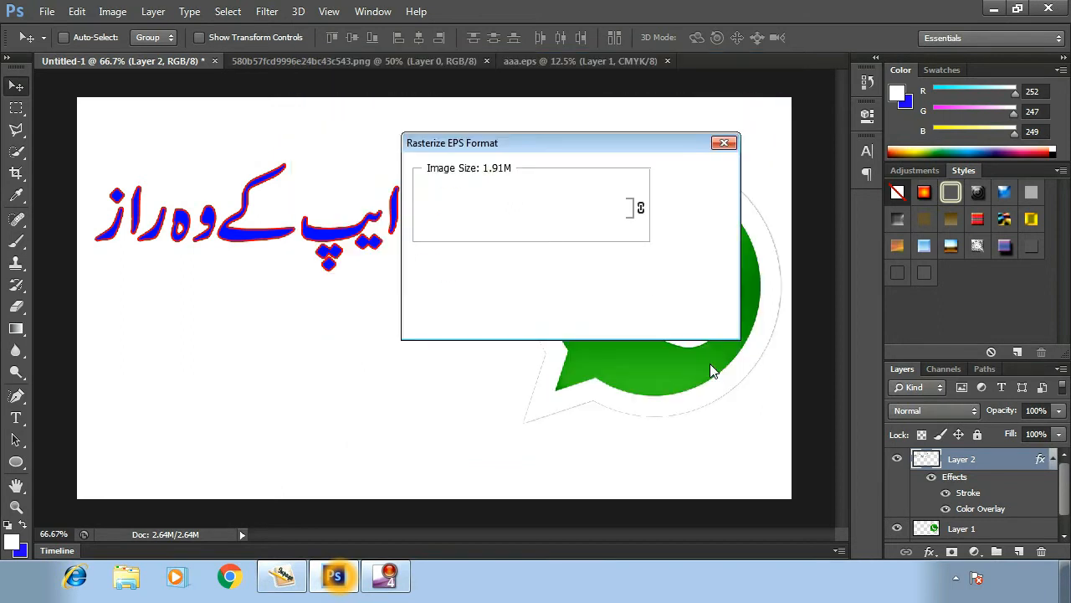
{"action": "double_click", "coordinate": [482, 261]}
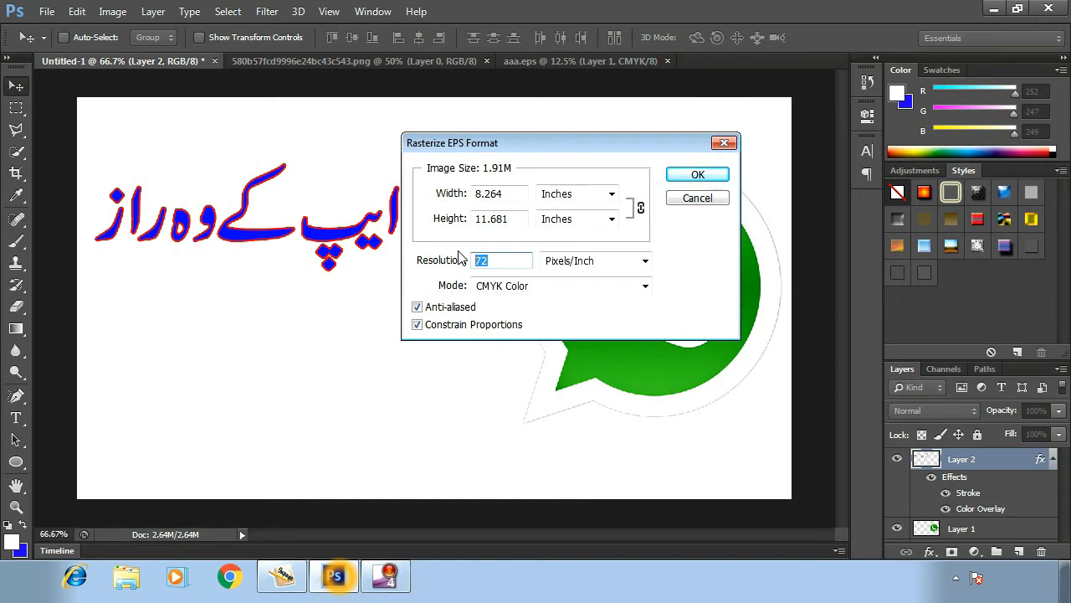
{"action": "type", "text": "300"}
{"action": "left_click", "coordinate": [694, 173]}
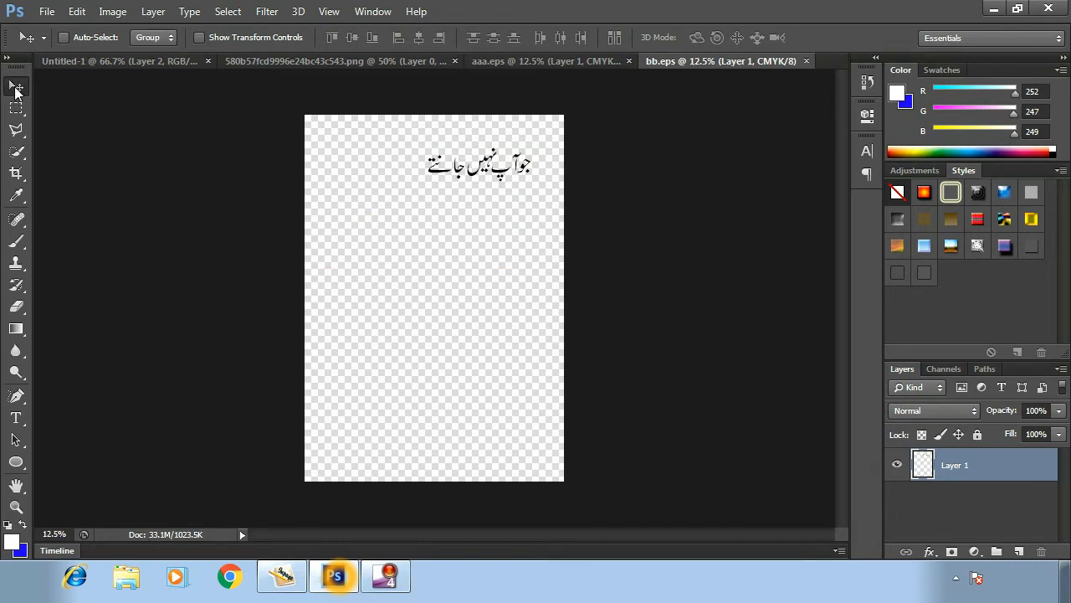
Bring the new Urdu text into the Untitled-1 image and free-transform it to about 72% width and 62% height, placed below the blue line
{"action": "left_click_drag", "start_coordinate": [509, 172], "coordinate": [466, 373]}
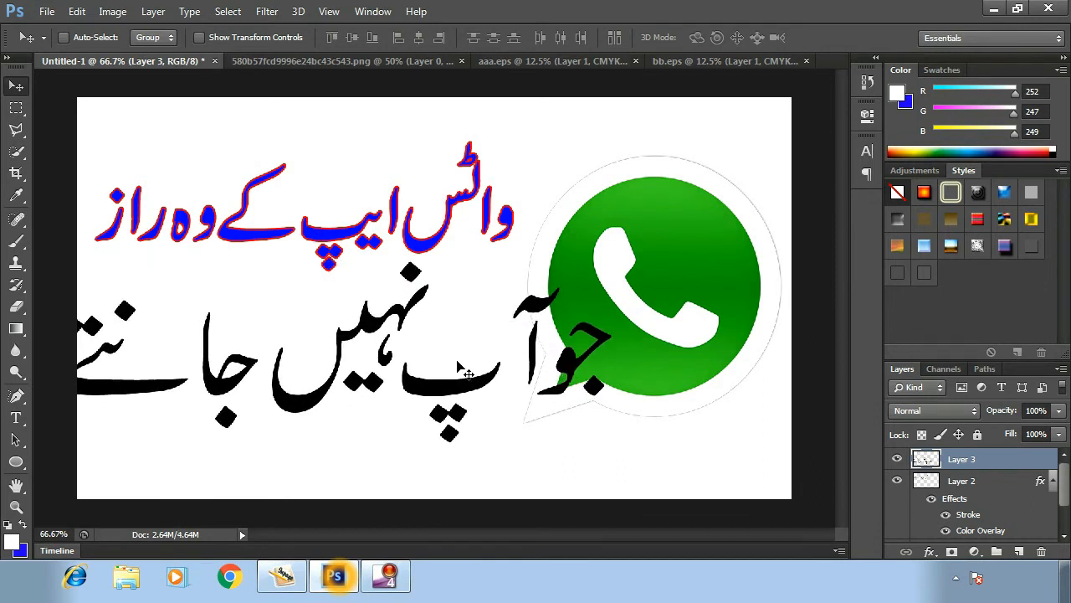
{"action": "key", "text": "ctrl+t"}
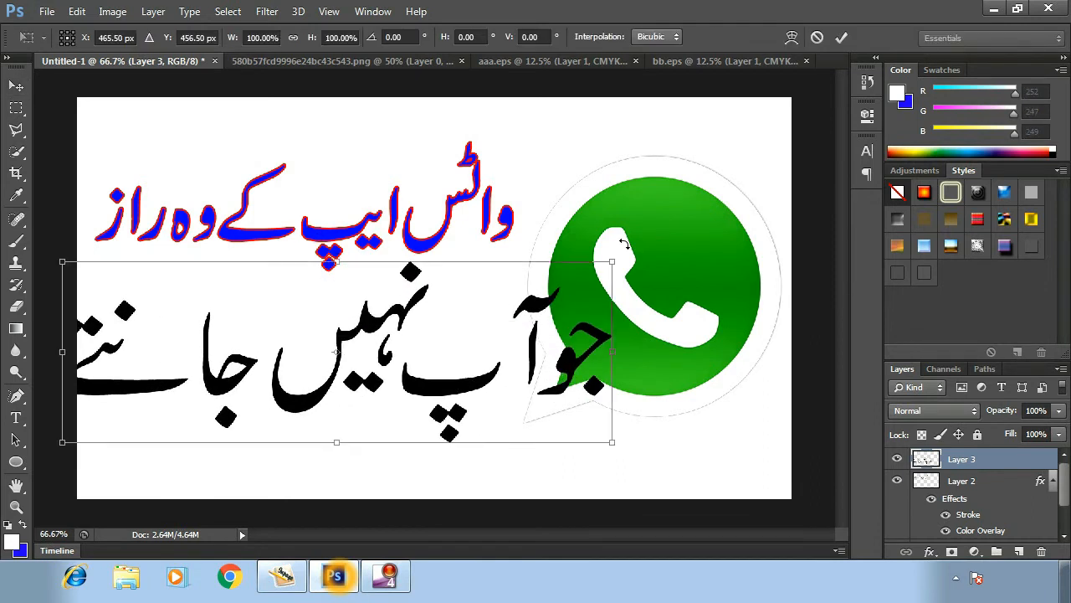
{"action": "left_click_drag", "start_coordinate": [615, 263], "coordinate": [460, 279]}
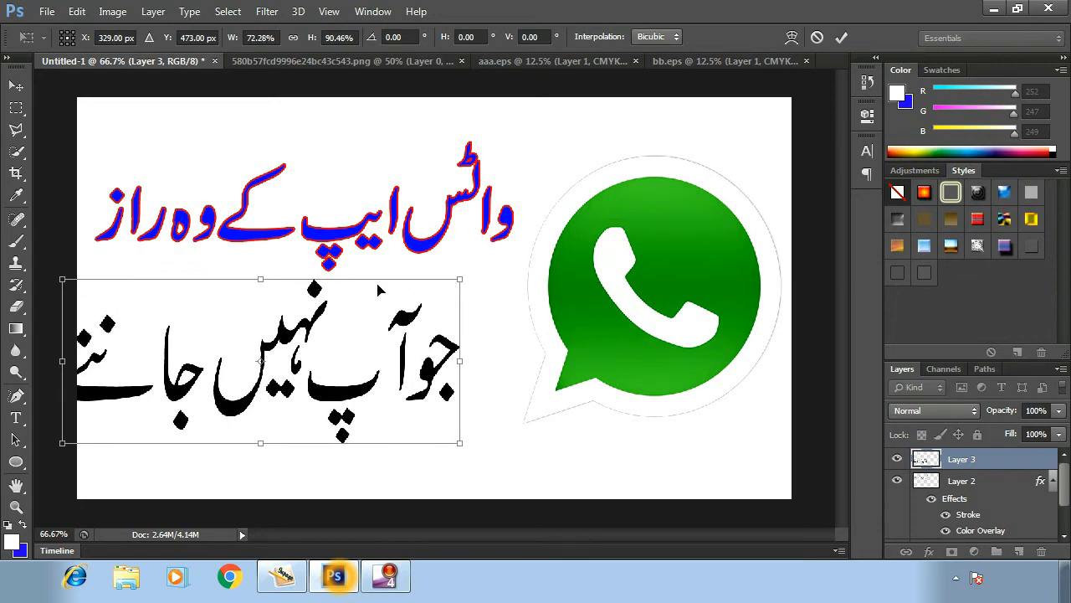
{"action": "left_click_drag", "start_coordinate": [270, 274], "coordinate": [270, 318]}
{"action": "left_click_drag", "start_coordinate": [298, 325], "coordinate": [305, 290]}
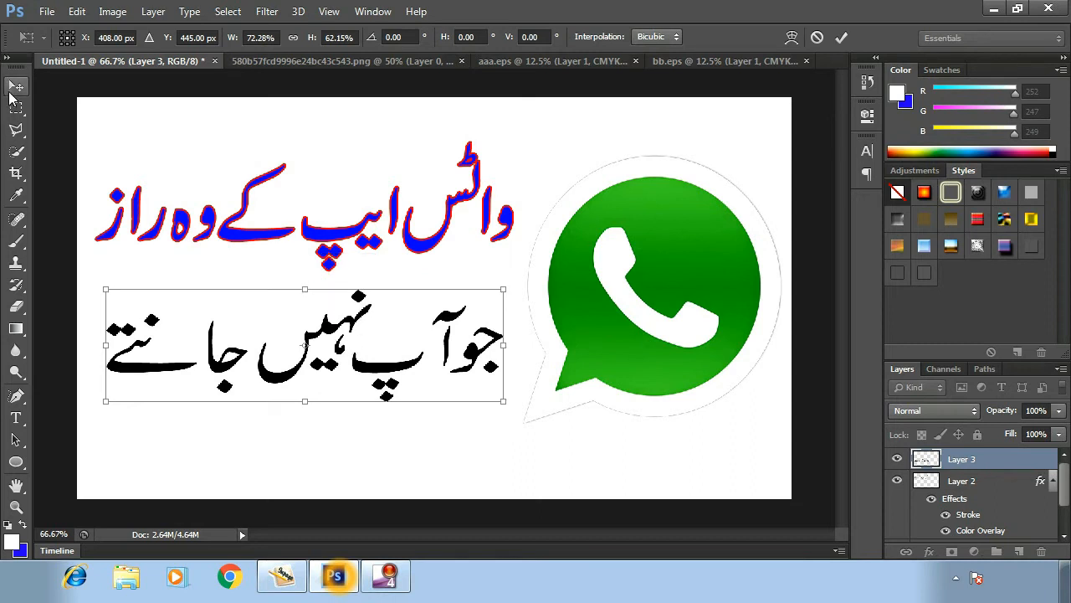
{"action": "left_click", "coordinate": [16, 86]}
{"action": "left_click", "coordinate": [444, 230]}
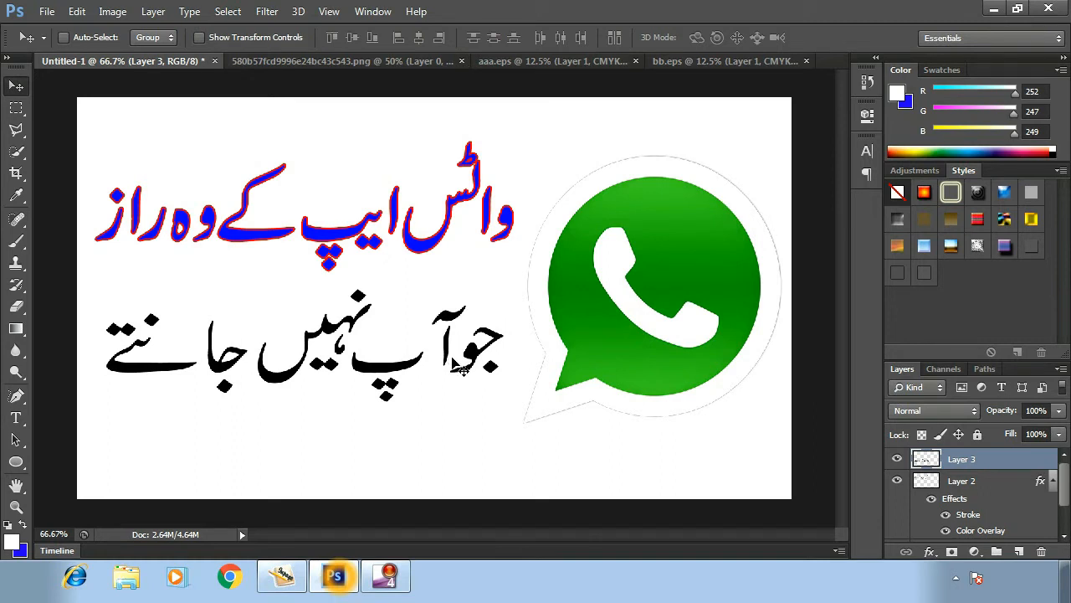
Free-transform the black Urdu line to about 71% height, move it up and right beneath the blue line, and apply the transformation
{"action": "key", "text": "ctrl+t"}
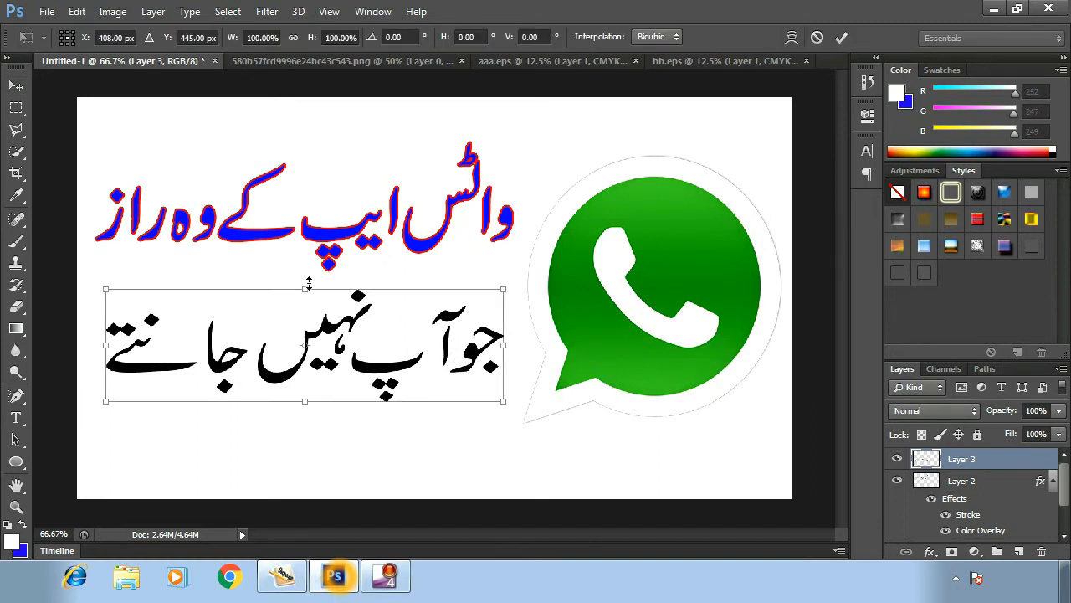
{"action": "left_click_drag", "start_coordinate": [304, 290], "coordinate": [305, 302]}
{"action": "left_click_drag", "start_coordinate": [331, 349], "coordinate": [343, 337]}
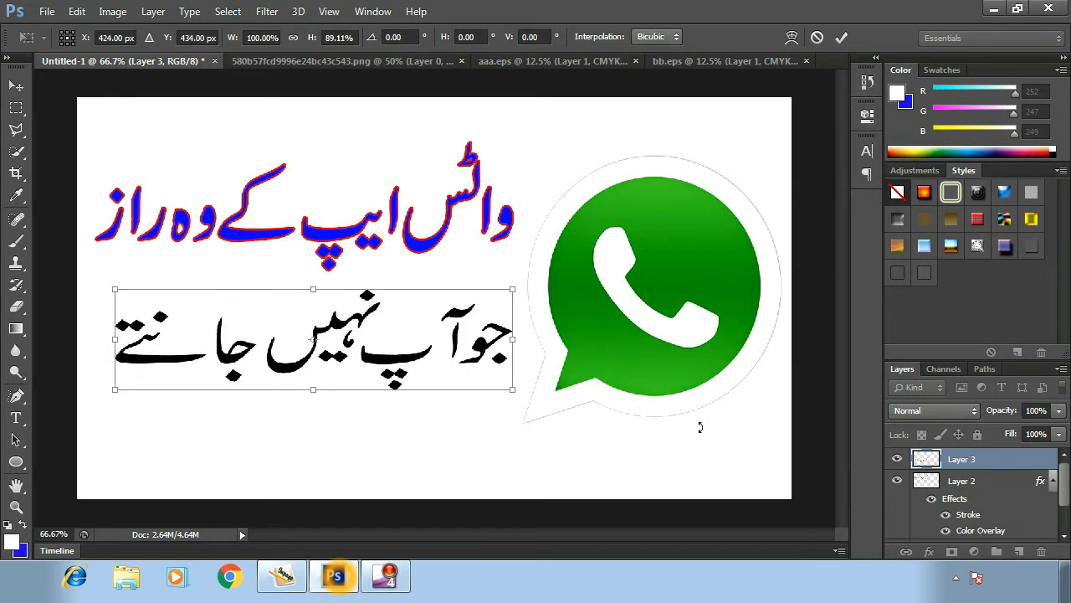
{"action": "left_click", "coordinate": [377, 578]}
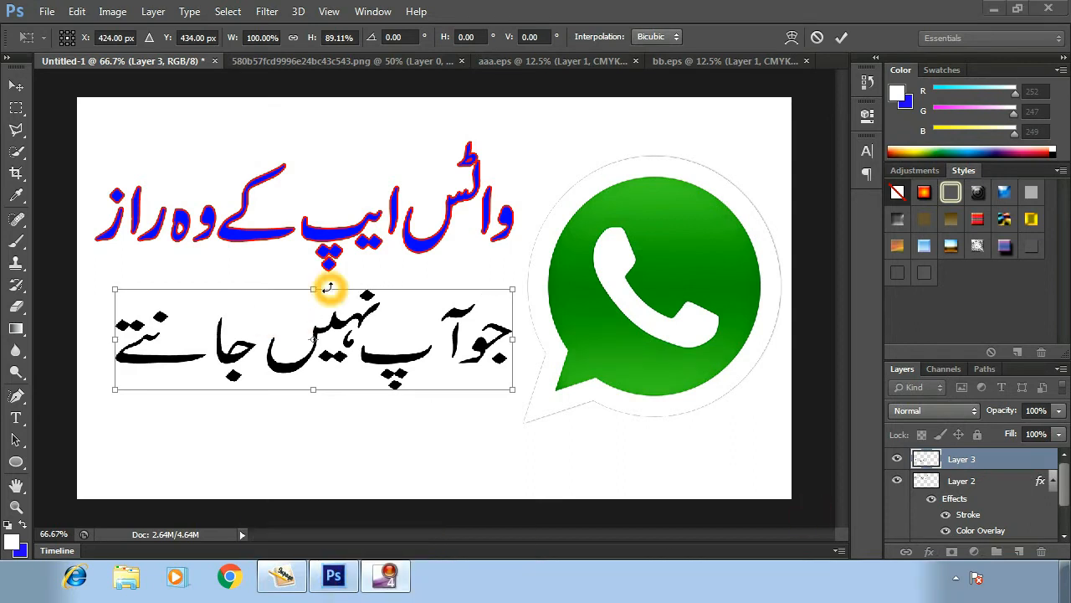
{"action": "left_click", "coordinate": [18, 89]}
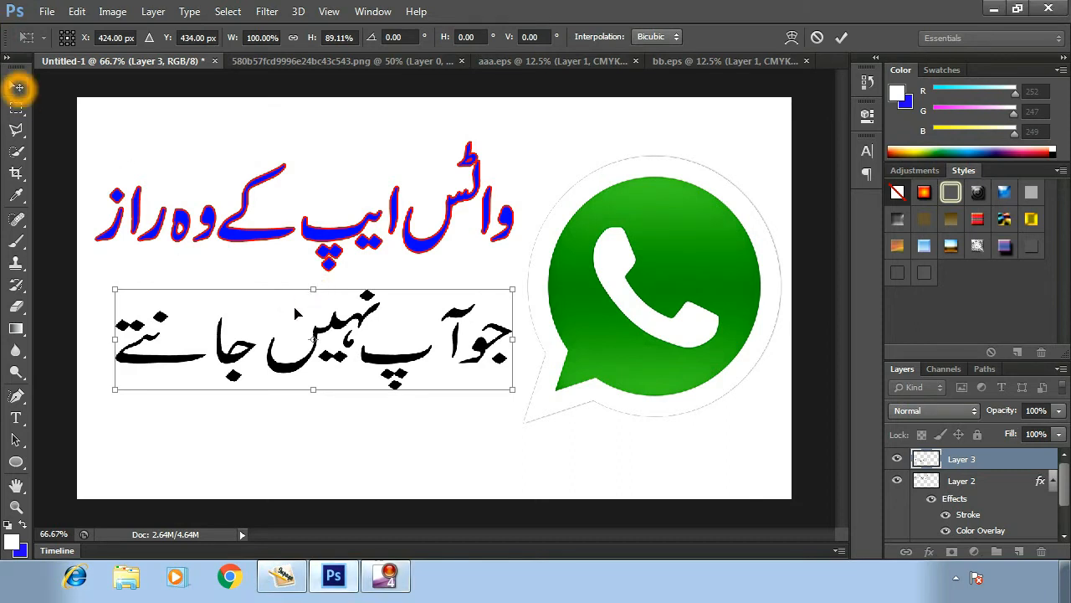
{"action": "left_click_drag", "start_coordinate": [312, 289], "coordinate": [313, 309]}
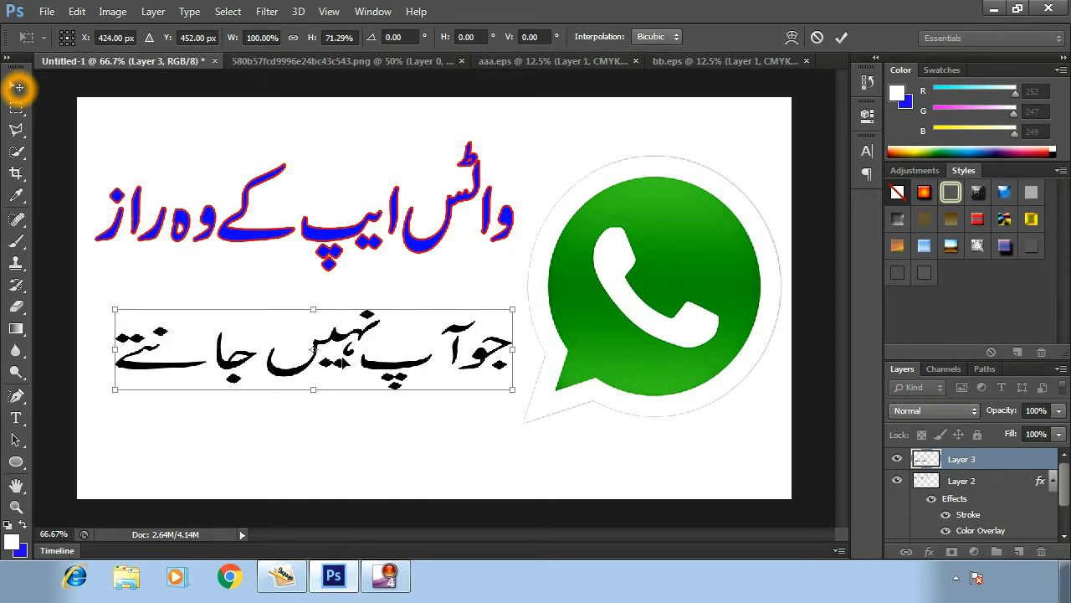
{"action": "mouse_move", "coordinate": [347, 364]}
{"action": "left_mouse_down"}
{"action": "mouse_move", "coordinate": [357, 342]}
{"action": "mouse_move", "coordinate": [346, 345]}
{"action": "left_mouse_up"}
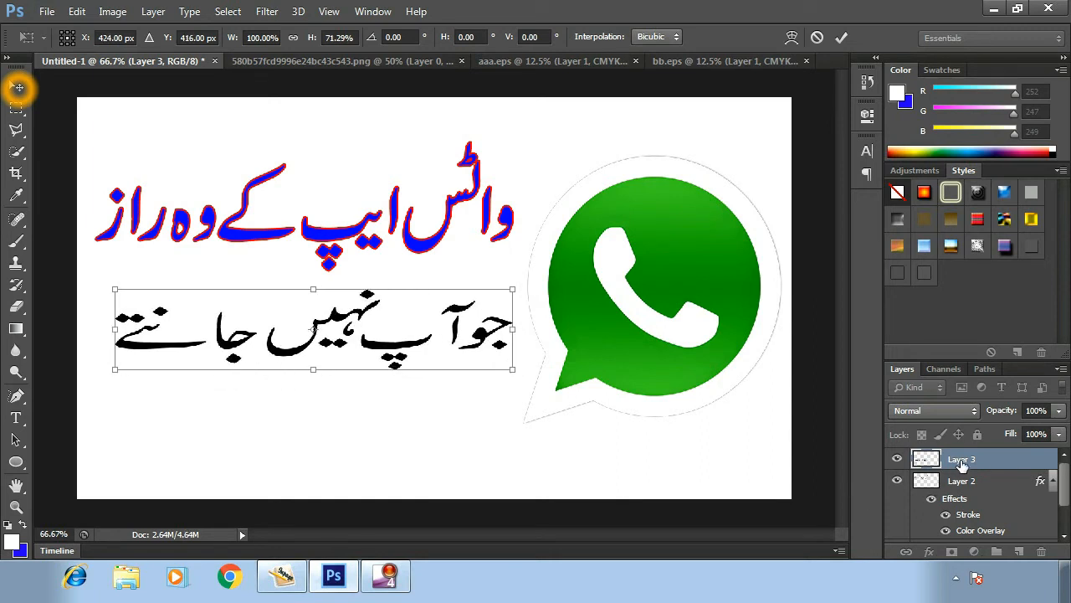
{"action": "left_click", "coordinate": [17, 89]}
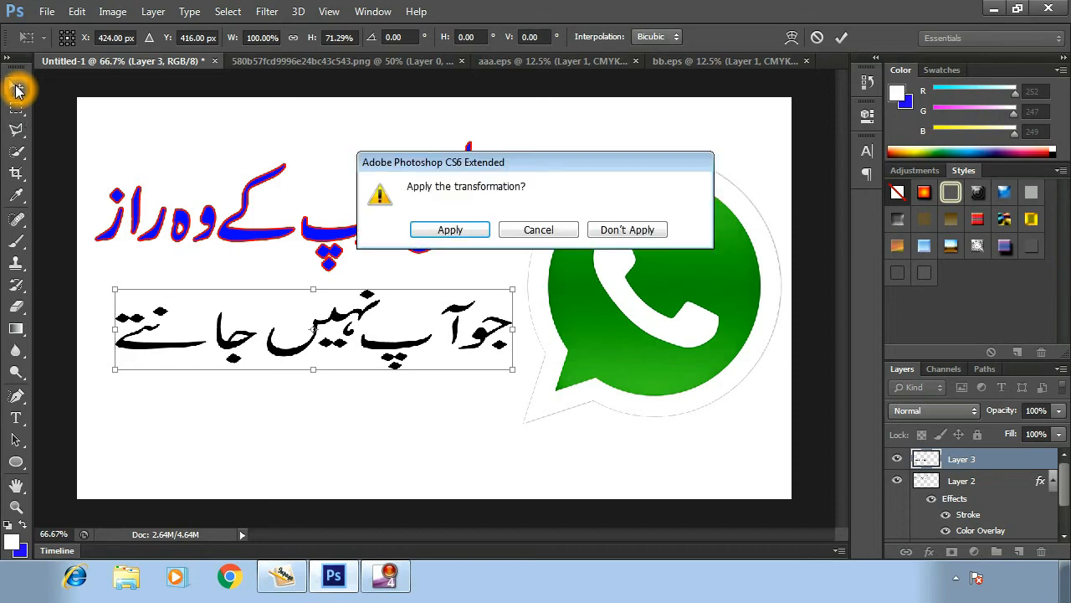
{"action": "left_click", "coordinate": [450, 229]}
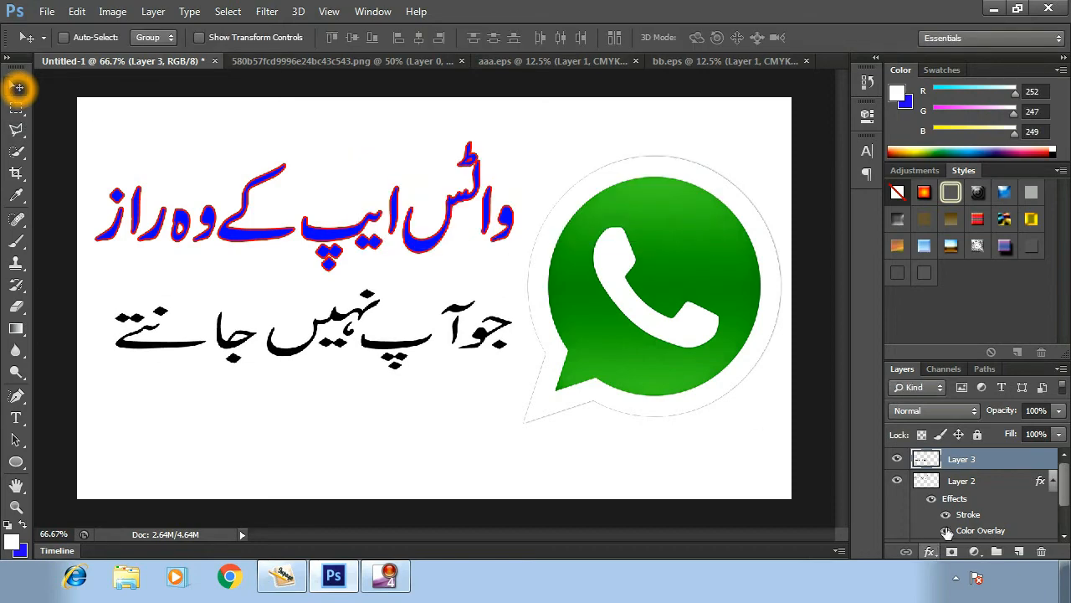
Add a cyan Color Overlay to the second Urdu text line on Layer 3
{"action": "right_click", "coordinate": [965, 459]}
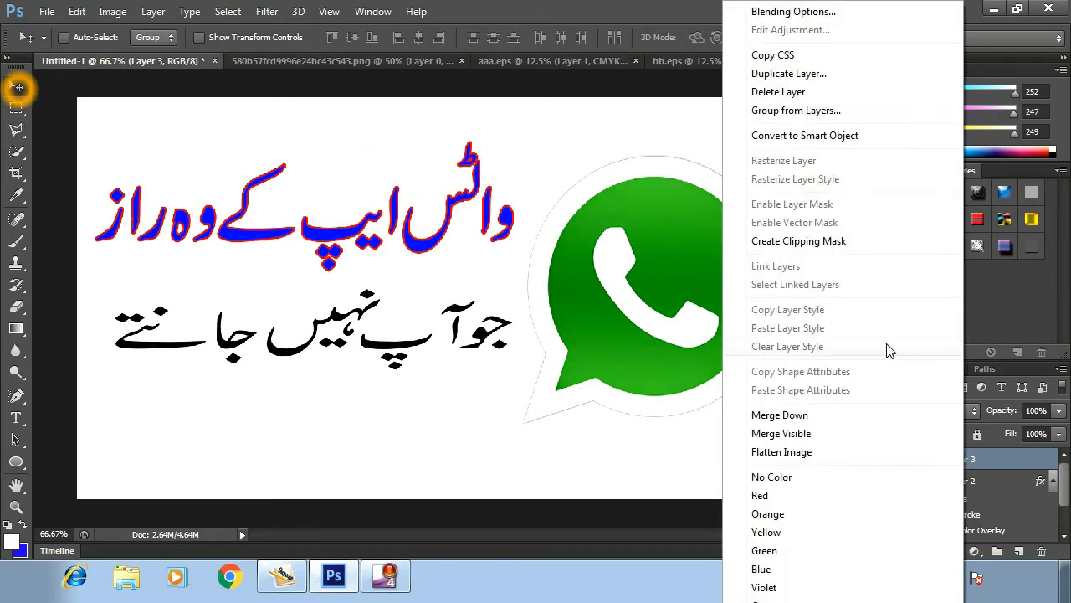
{"action": "left_click", "coordinate": [847, 14]}
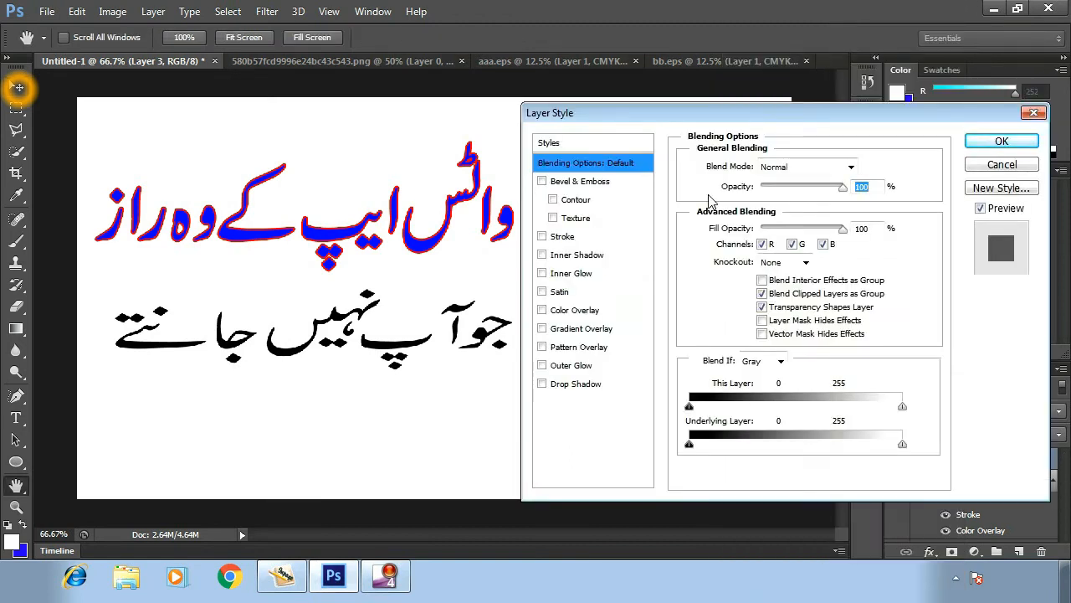
{"action": "left_click", "coordinate": [564, 309]}
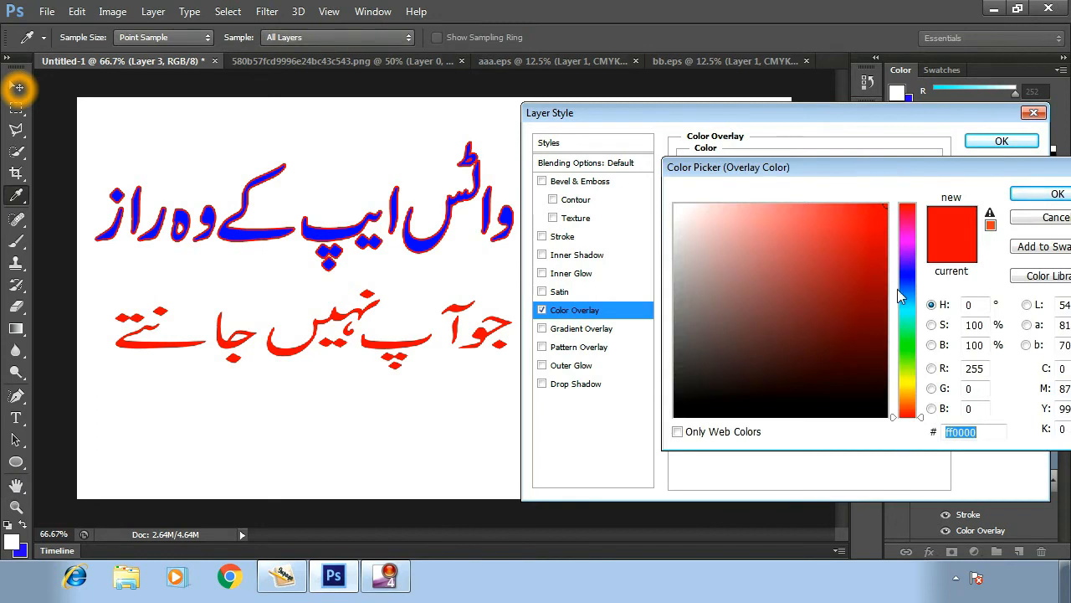
{"action": "left_click", "coordinate": [907, 381]}
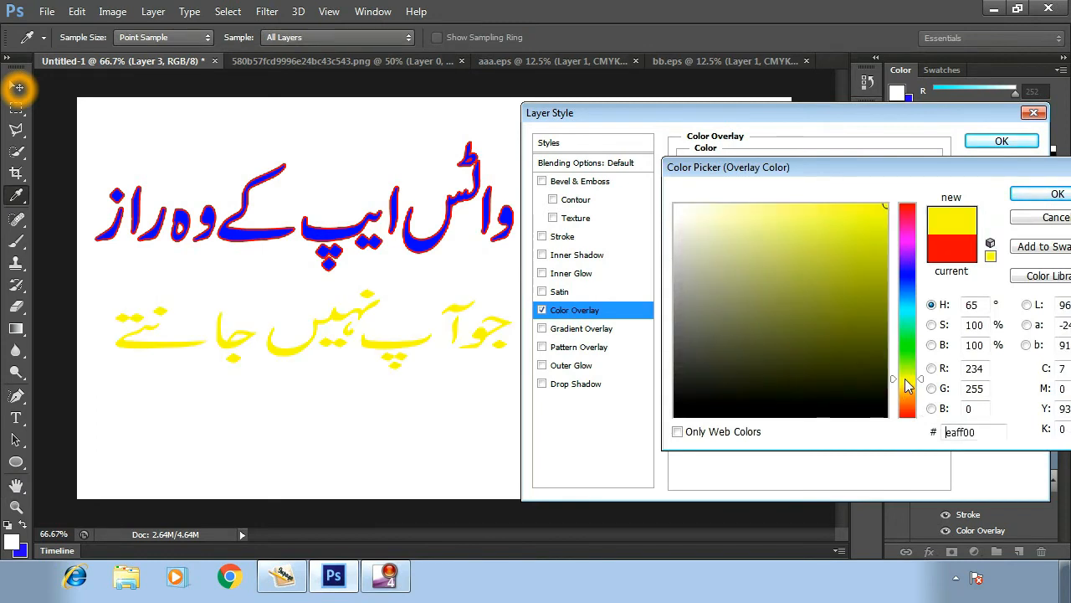
{"action": "left_click", "coordinate": [908, 349]}
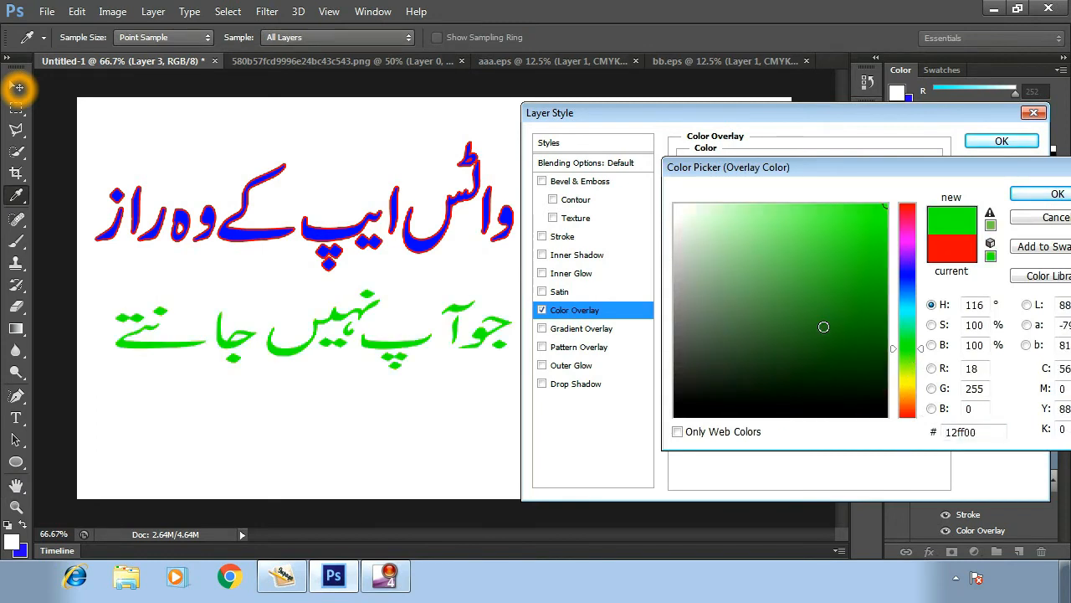
{"action": "left_click", "coordinate": [910, 313]}
{"action": "left_click", "coordinate": [1027, 196]}
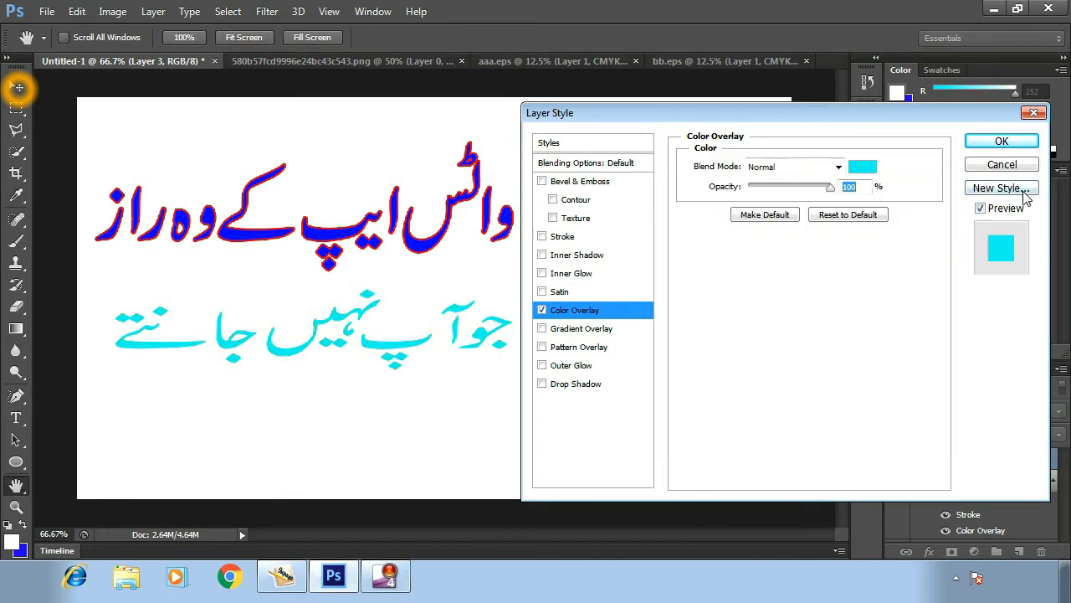
{"action": "left_click", "coordinate": [1002, 141]}
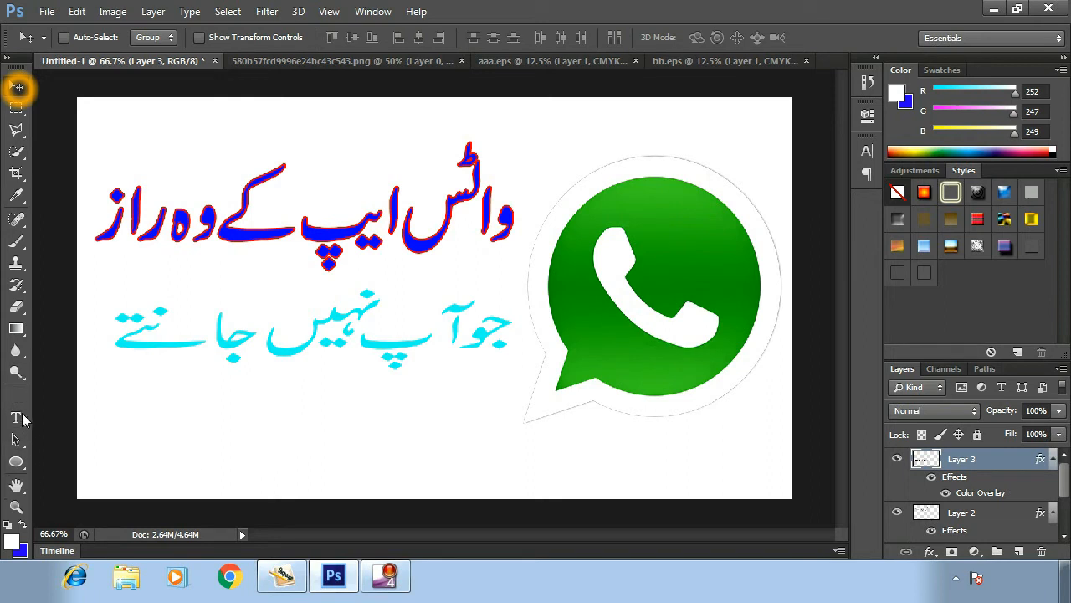
Draw a full-width rectangle shape of about 1281 × 112 px along the lower edge of the canvas
{"action": "left_click", "coordinate": [16, 461]}
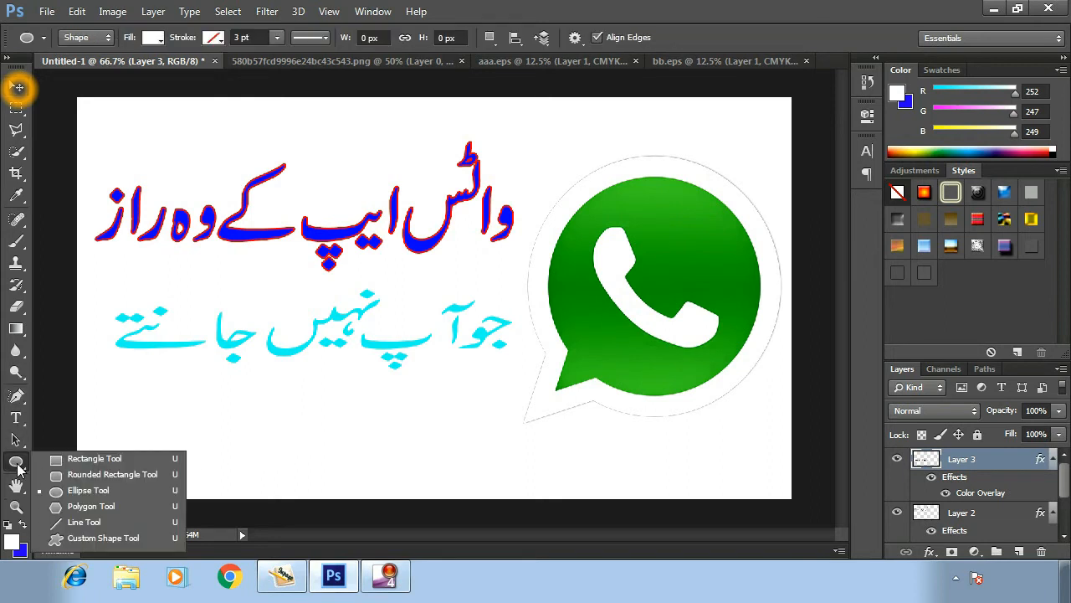
{"action": "left_click", "coordinate": [86, 459]}
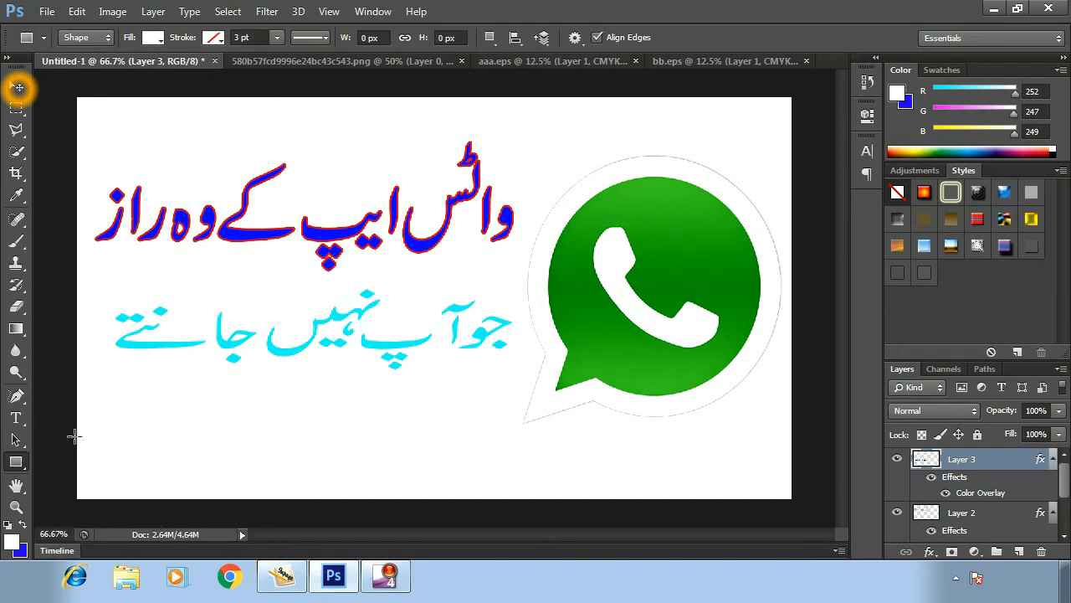
{"action": "left_click_drag", "start_coordinate": [76, 435], "coordinate": [790, 497]}
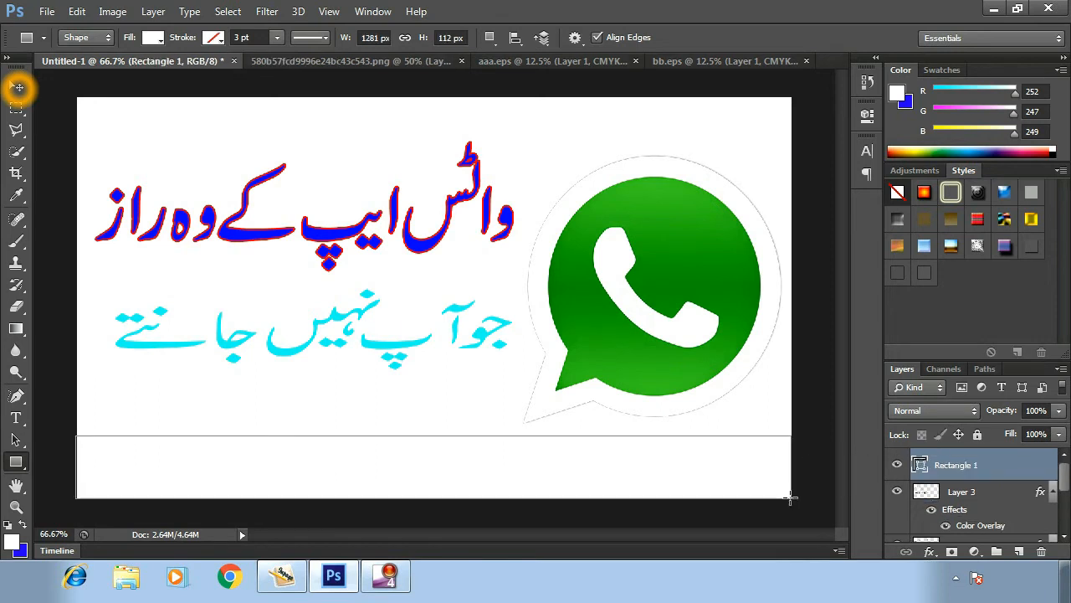
Set the foreground colour to purple bb0eda and fill the rectangle strip with it
{"action": "left_click", "coordinate": [11, 543]}
{"action": "left_click", "coordinate": [874, 234]}
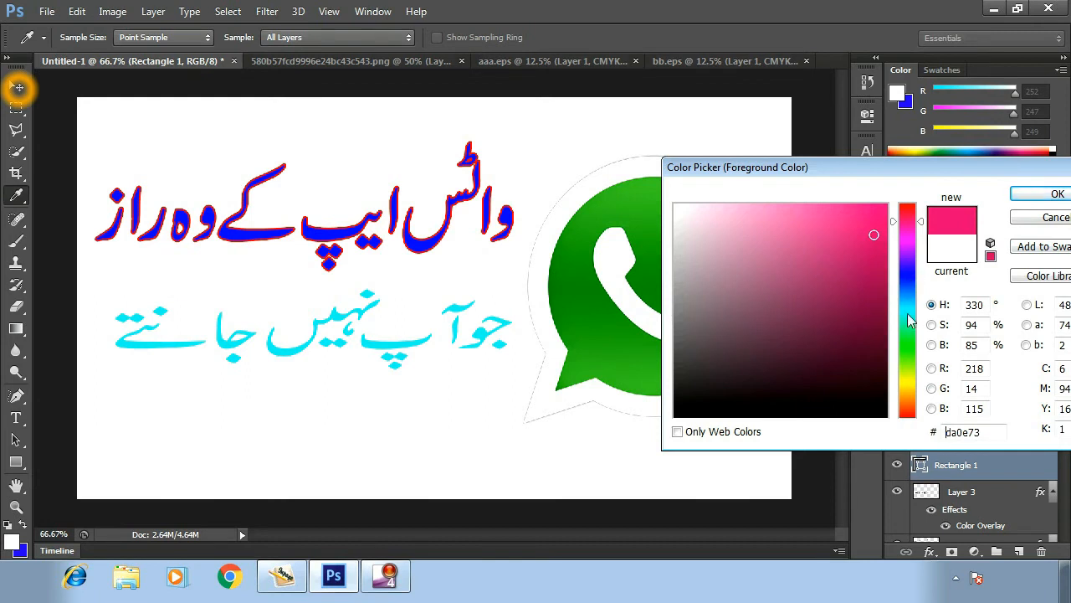
{"action": "left_click", "coordinate": [903, 248]}
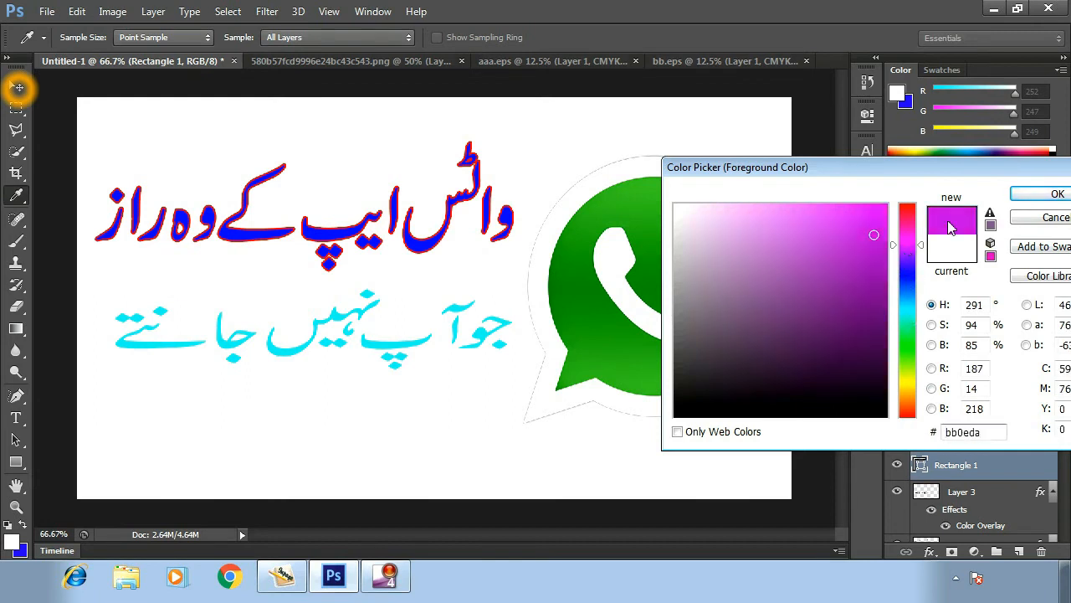
{"action": "left_click", "coordinate": [1025, 194]}
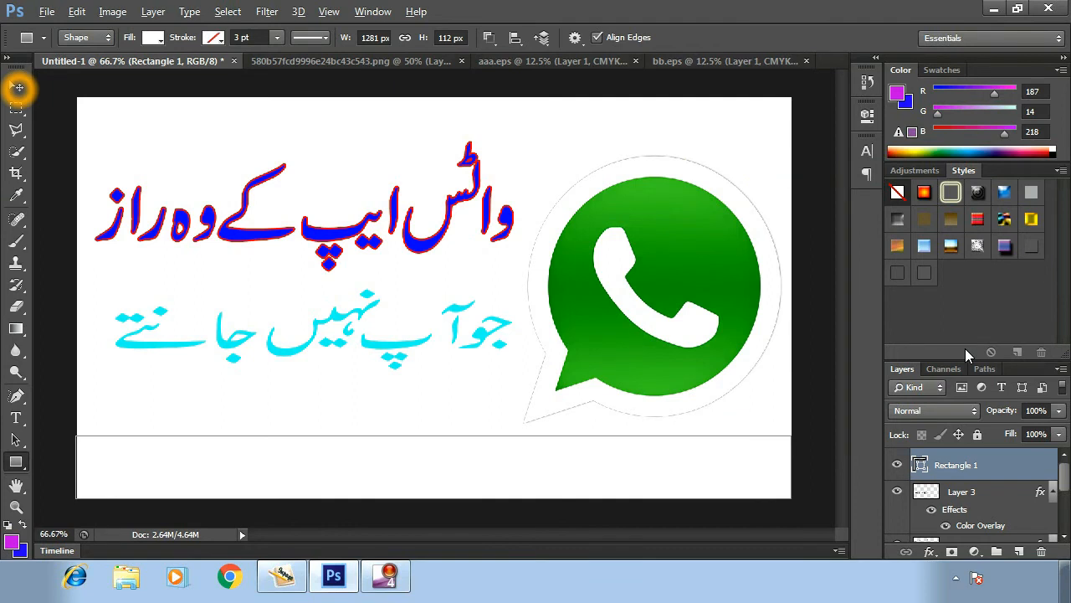
{"action": "key", "text": "alt+BackSpace"}
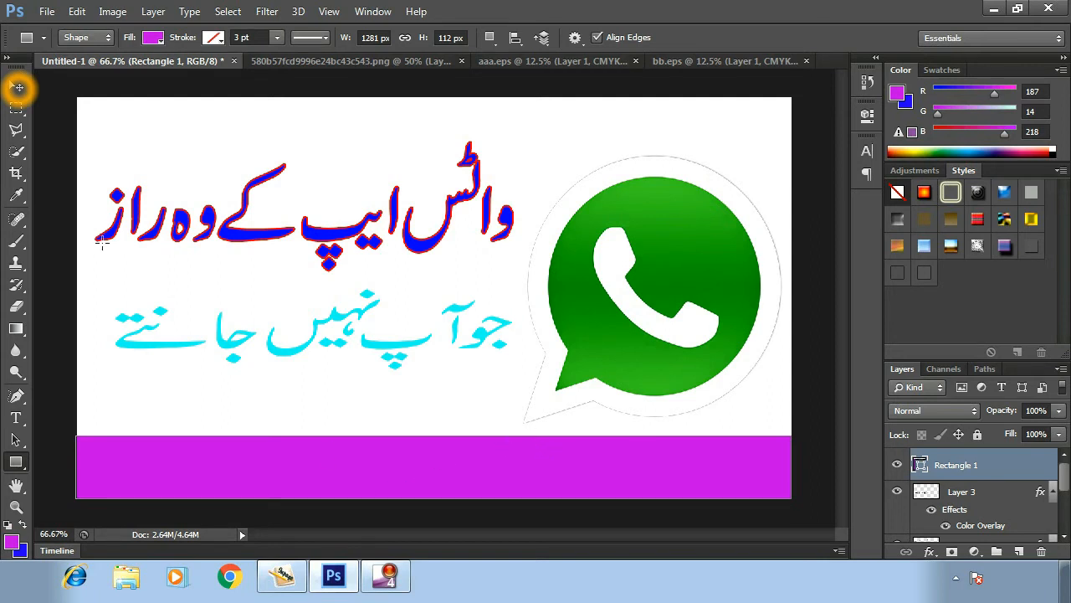
Switch to InPage and replace the existing Urdu line with "10 خفیہ سیٹنگ جوآپ نہیں جانتے"
{"action": "left_click", "coordinate": [284, 578]}
{"action": "left_click_drag", "start_coordinate": [492, 244], "coordinate": [784, 239]}
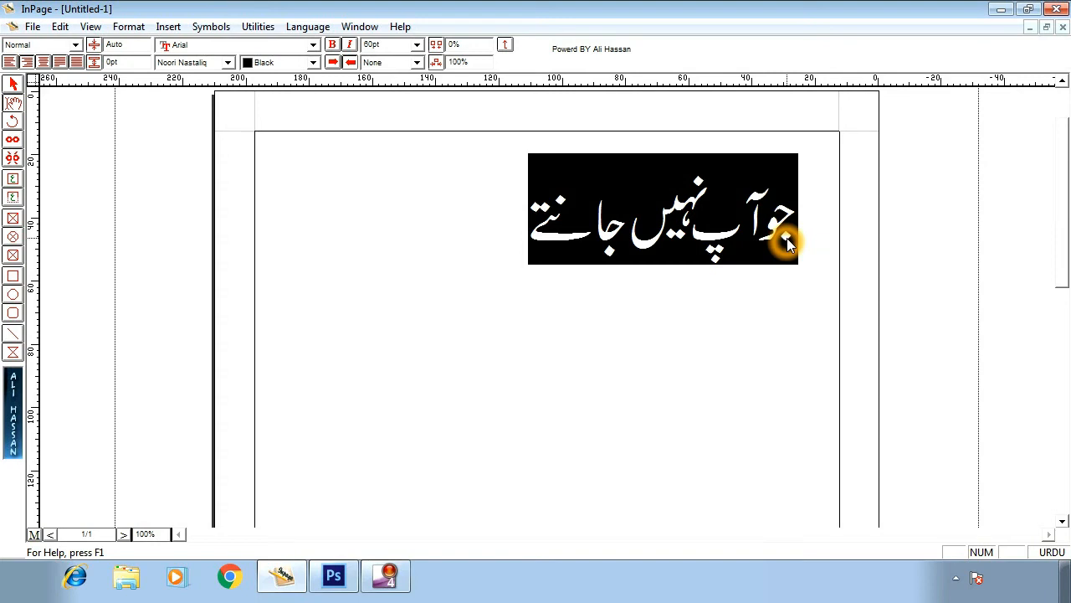
{"action": "key", "text": "Escape"}
{"action": "type", "text": "10"}
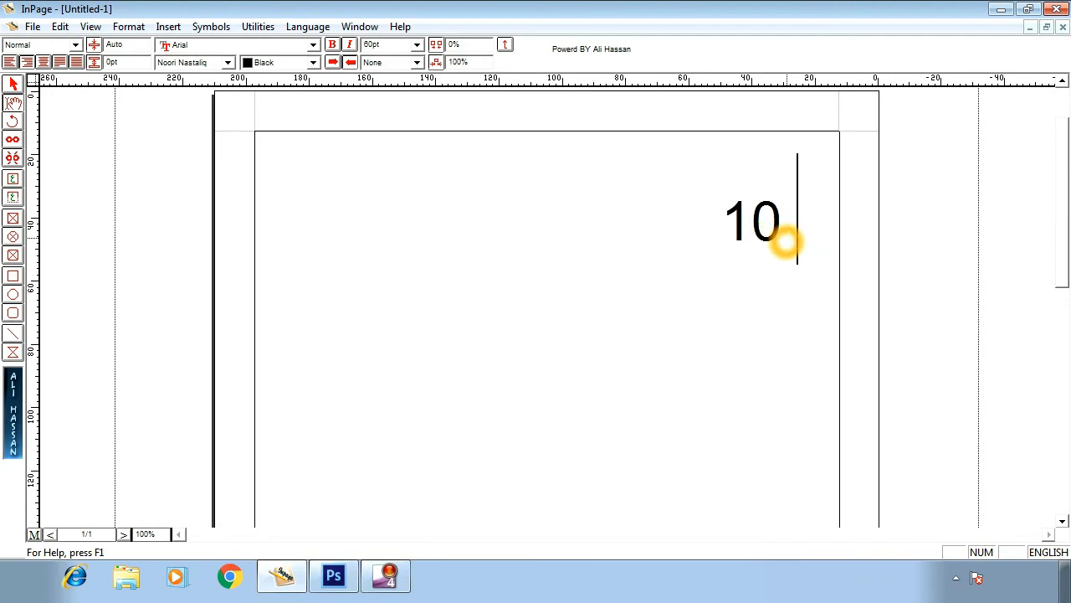
{"action": "key", "text": "Escape"}
{"action": "type", "text": "خ"}
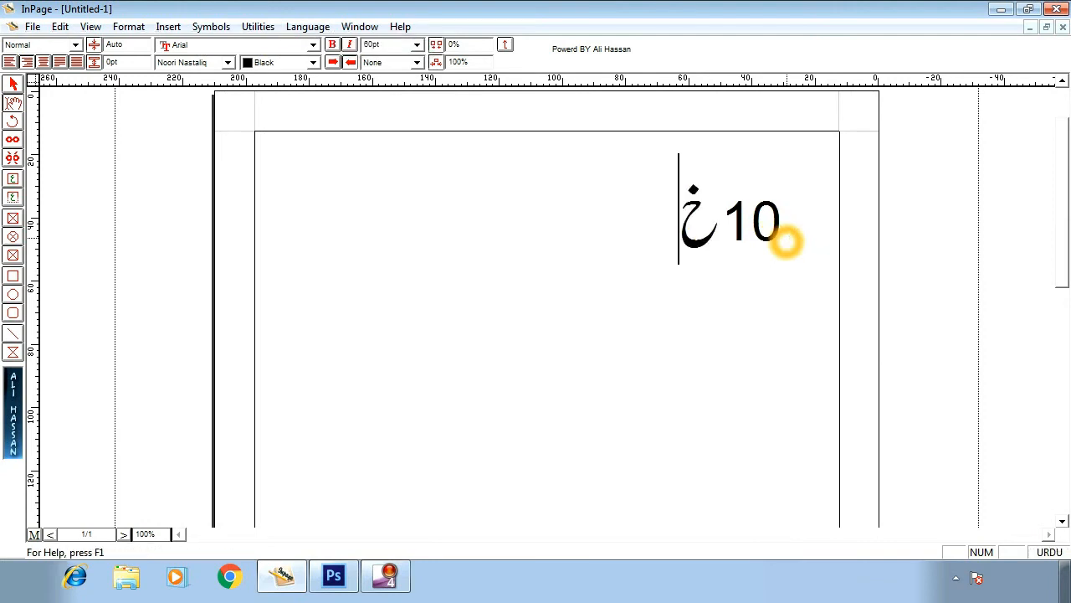
{"action": "type", "text": "فیہ"}
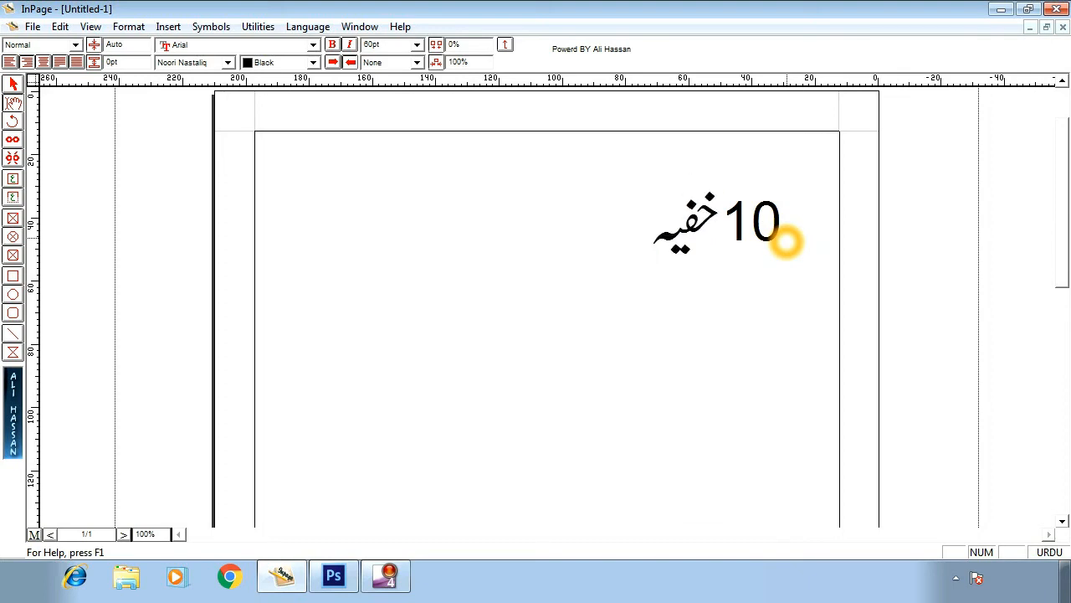
{"action": "type", "text": "سیٹن"}
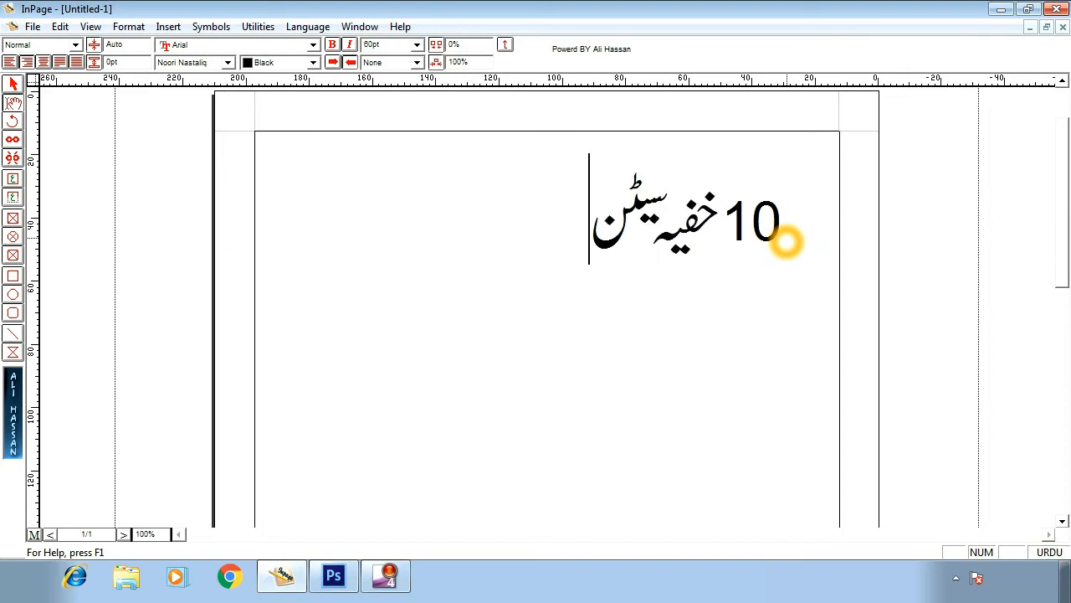
{"action": "type", "text": "گ"}
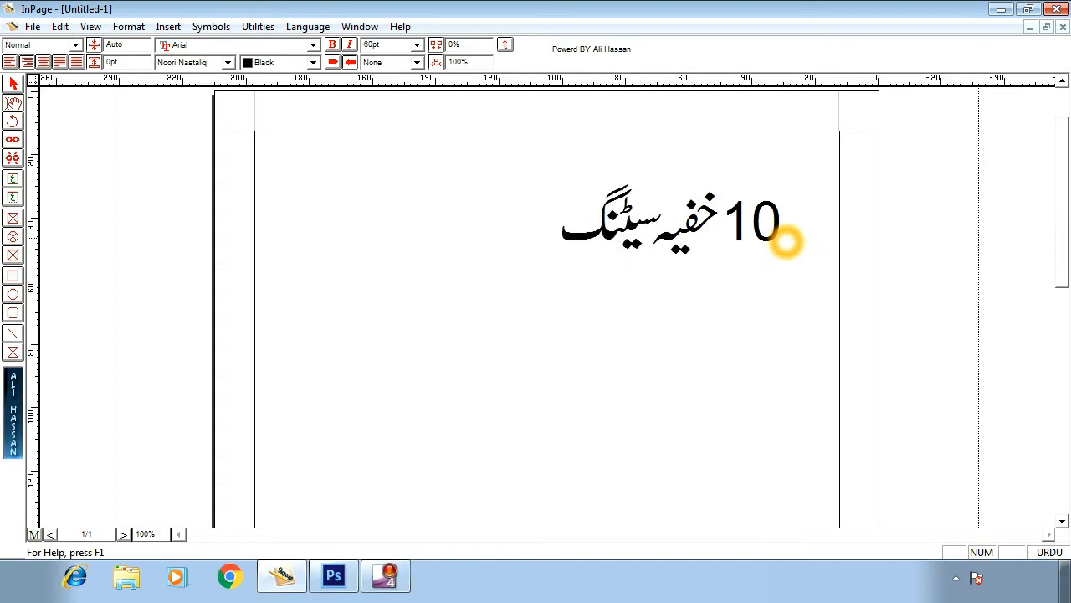
{"action": "type", "text": " جوآ"}
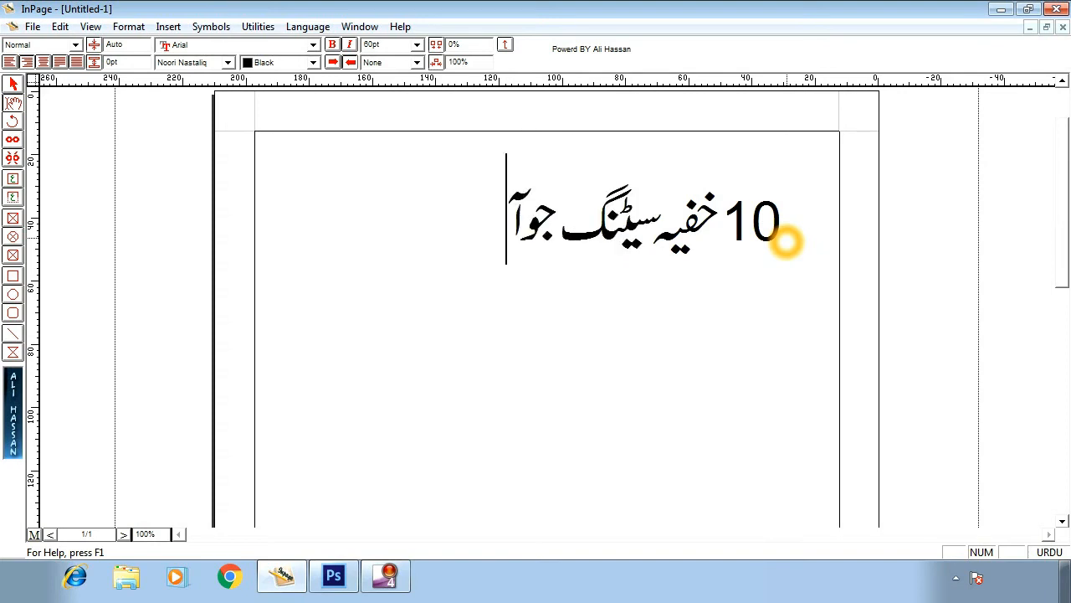
{"action": "type", "text": "پ نہی"}
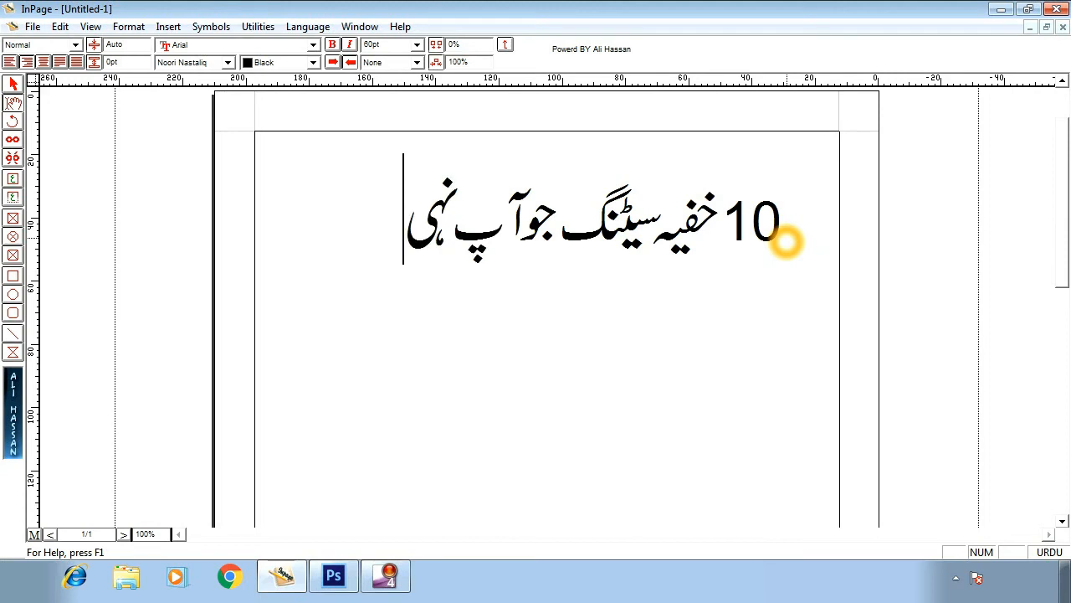
{"action": "type", "text": "ں جانتے"}
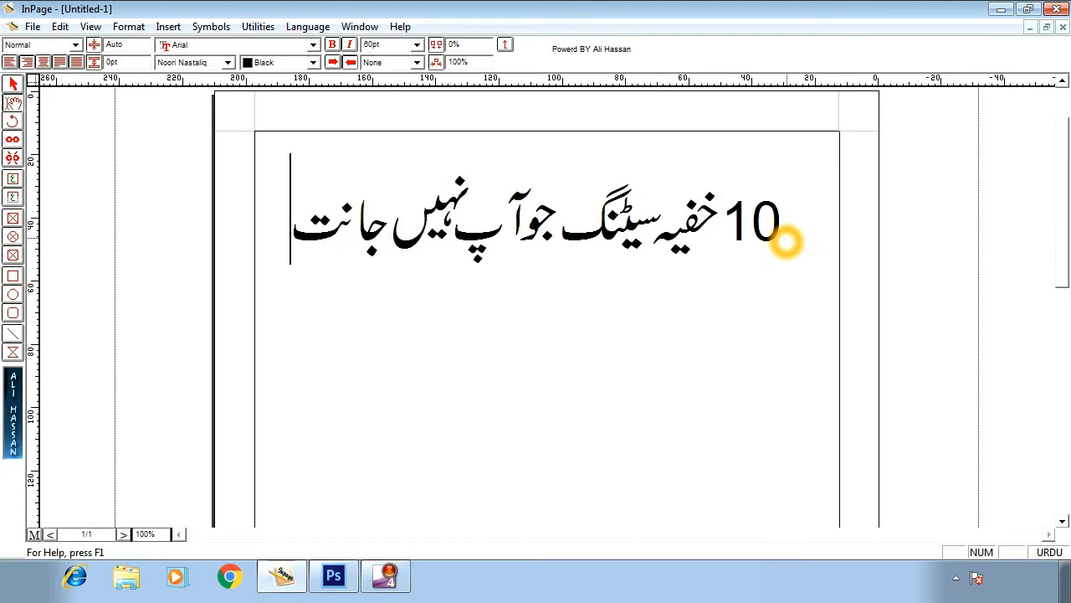
Export page 1 with the Urdu line as an Encapsulated PostScript picture named cc on the Desktop
{"action": "left_click", "coordinate": [34, 27]}
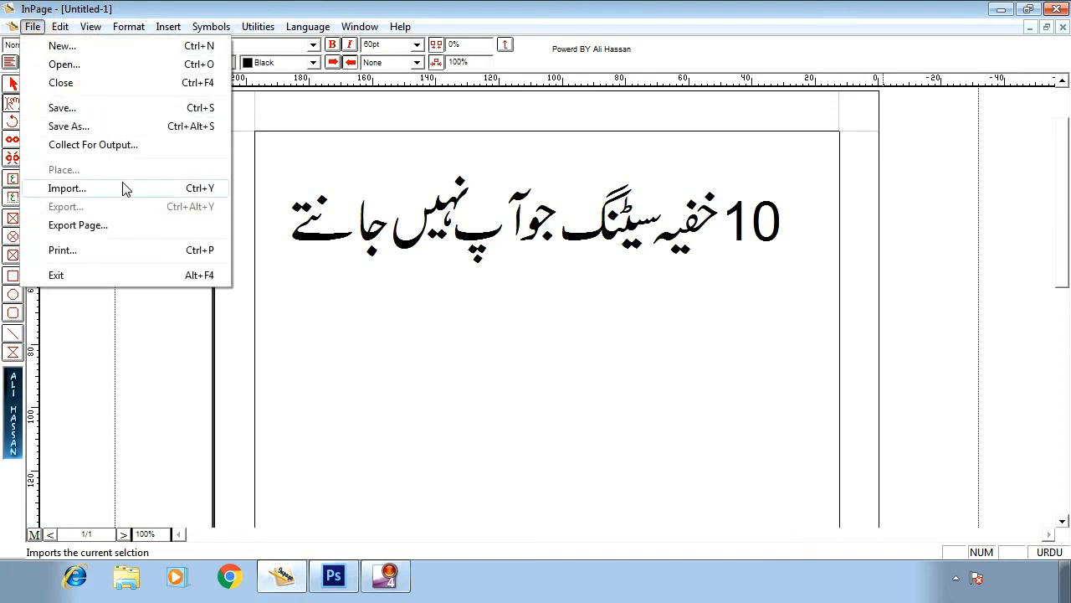
{"action": "left_click", "coordinate": [116, 233]}
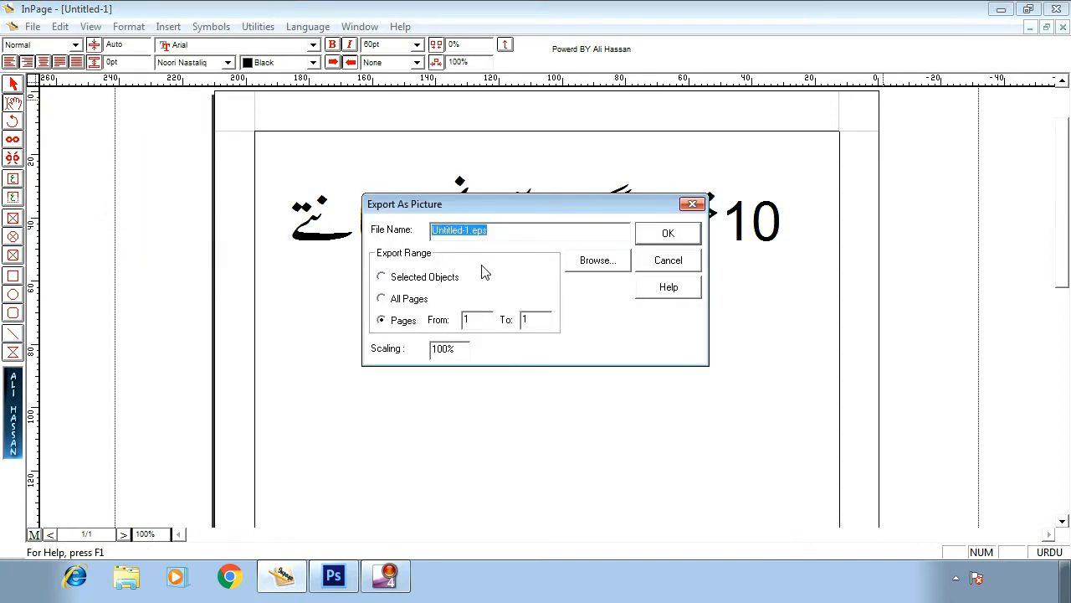
{"action": "left_click", "coordinate": [600, 265]}
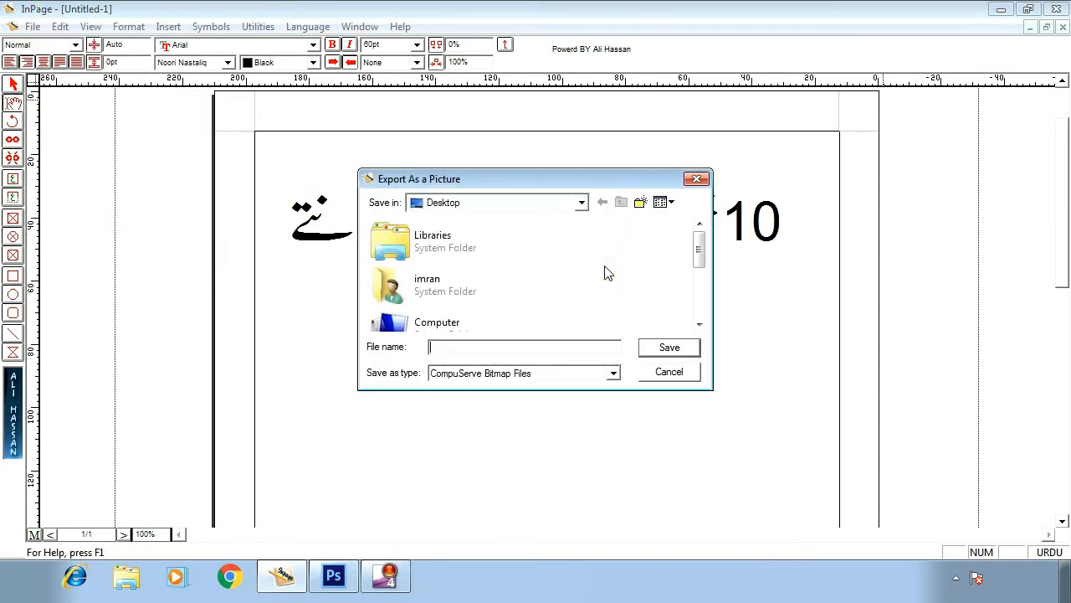
{"action": "left_click", "coordinate": [483, 373]}
{"action": "left_click", "coordinate": [496, 399]}
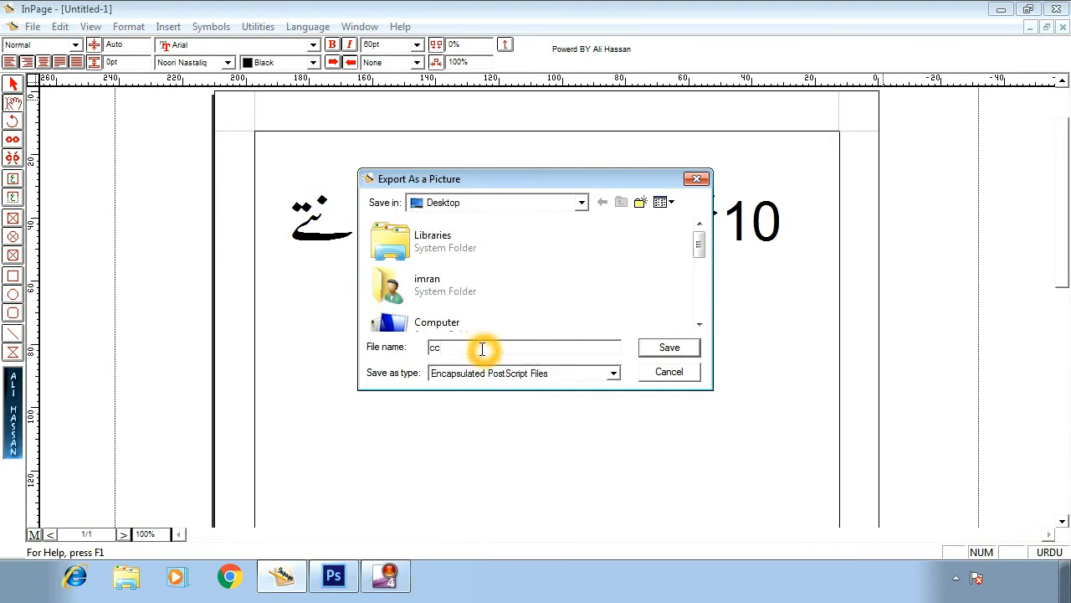
{"action": "left_click", "coordinate": [649, 348]}
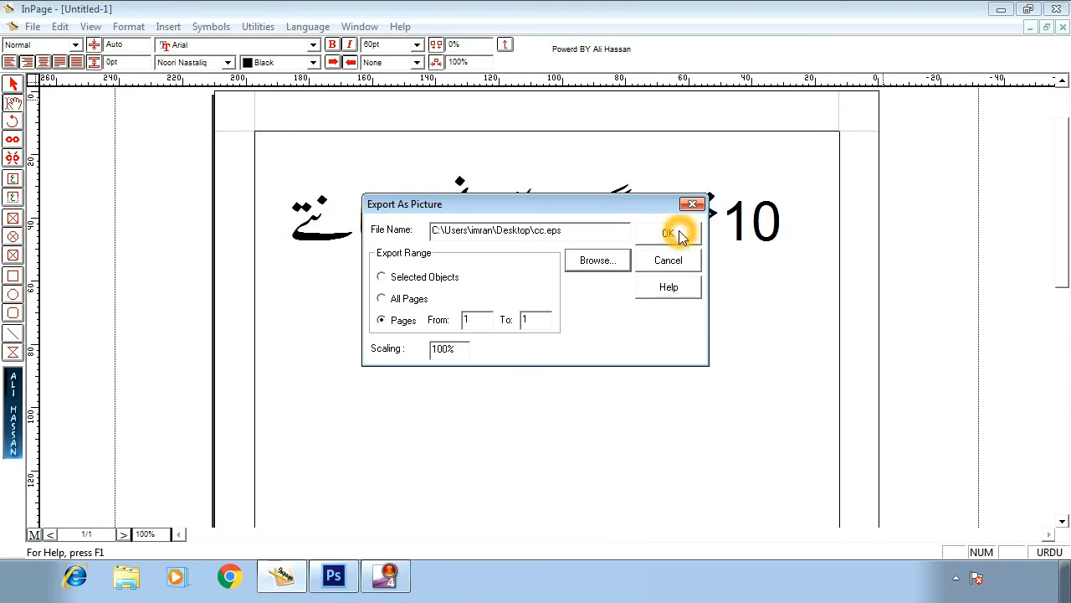
{"action": "left_click", "coordinate": [676, 235]}
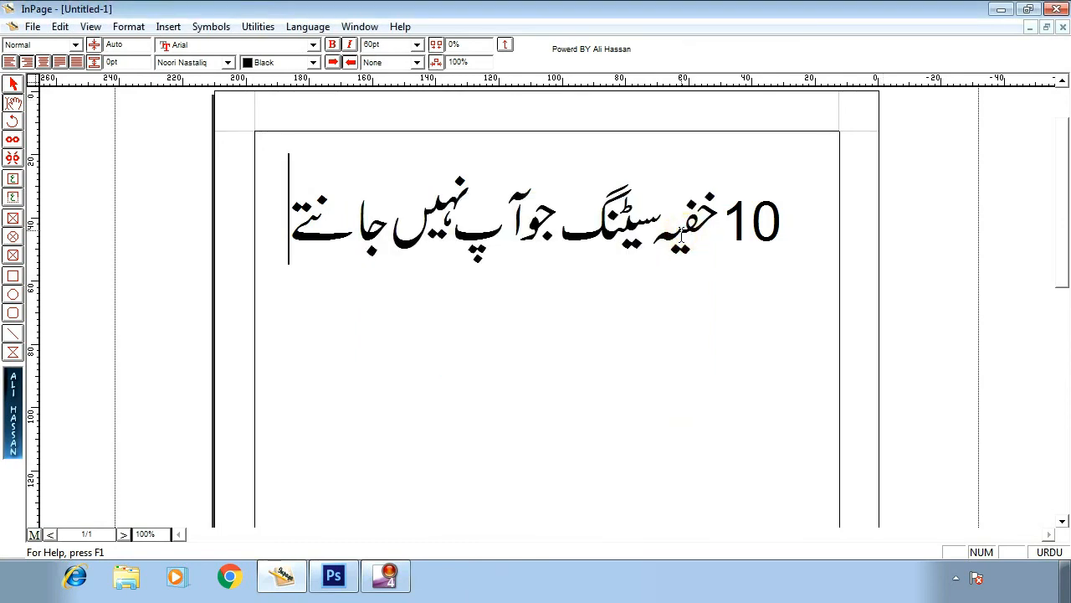
Switch to Photoshop and open cc.eps from the Desktop, rasterizing it at a resolution of 300 pixels/inch
{"action": "left_click", "coordinate": [330, 589]}
{"action": "left_click", "coordinate": [44, 11]}
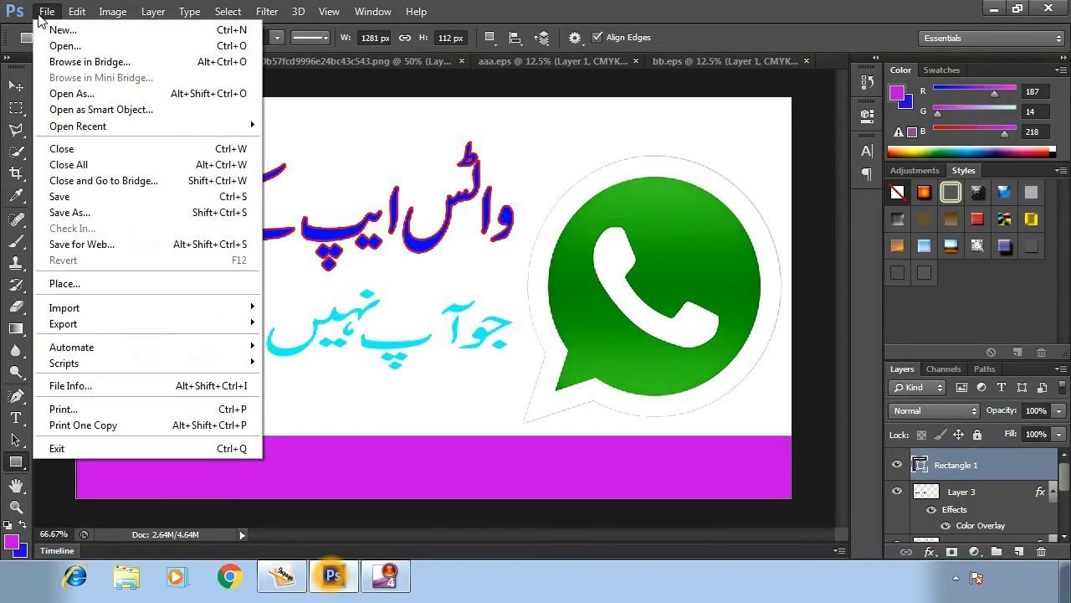
{"action": "left_click", "coordinate": [65, 45]}
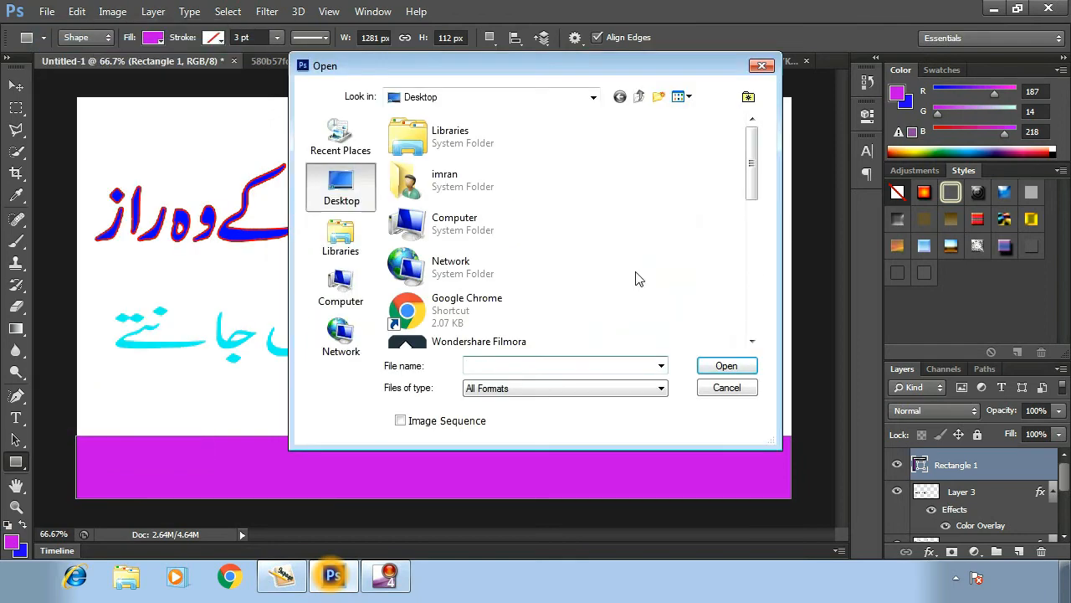
{"action": "left_click_drag", "start_coordinate": [753, 158], "coordinate": [751, 245]}
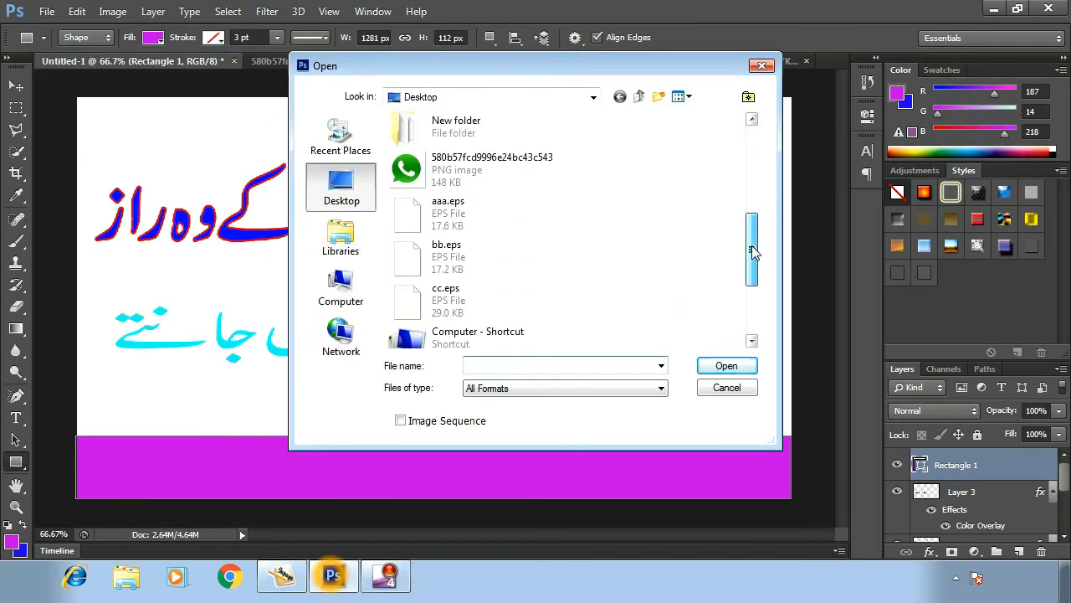
{"action": "left_click", "coordinate": [494, 306]}
{"action": "left_click", "coordinate": [720, 365]}
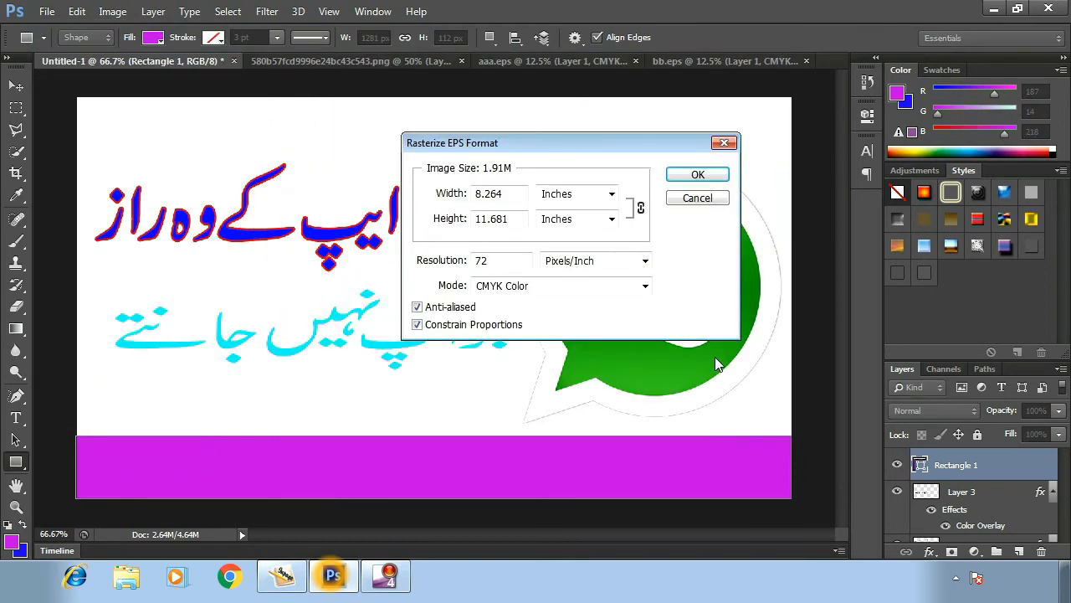
{"action": "double_click", "coordinate": [487, 262]}
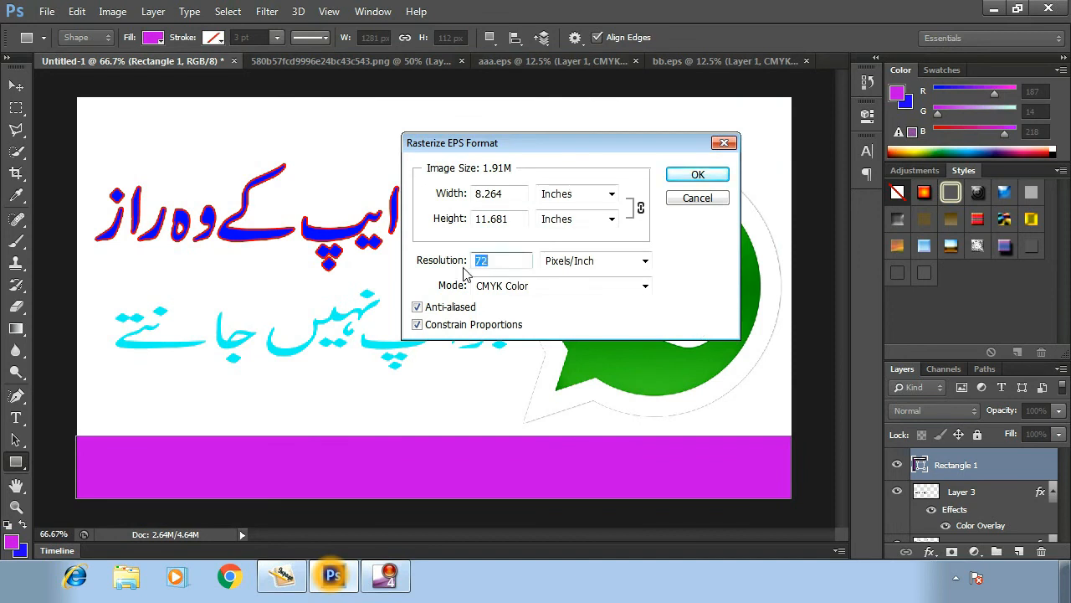
{"action": "type", "text": "300"}
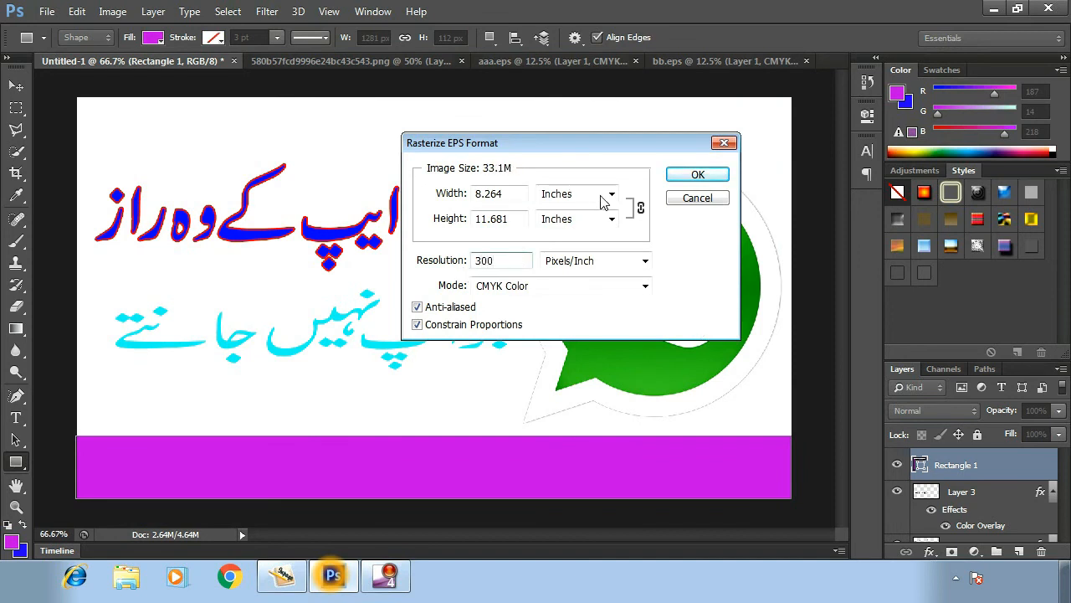
{"action": "left_click", "coordinate": [688, 178]}
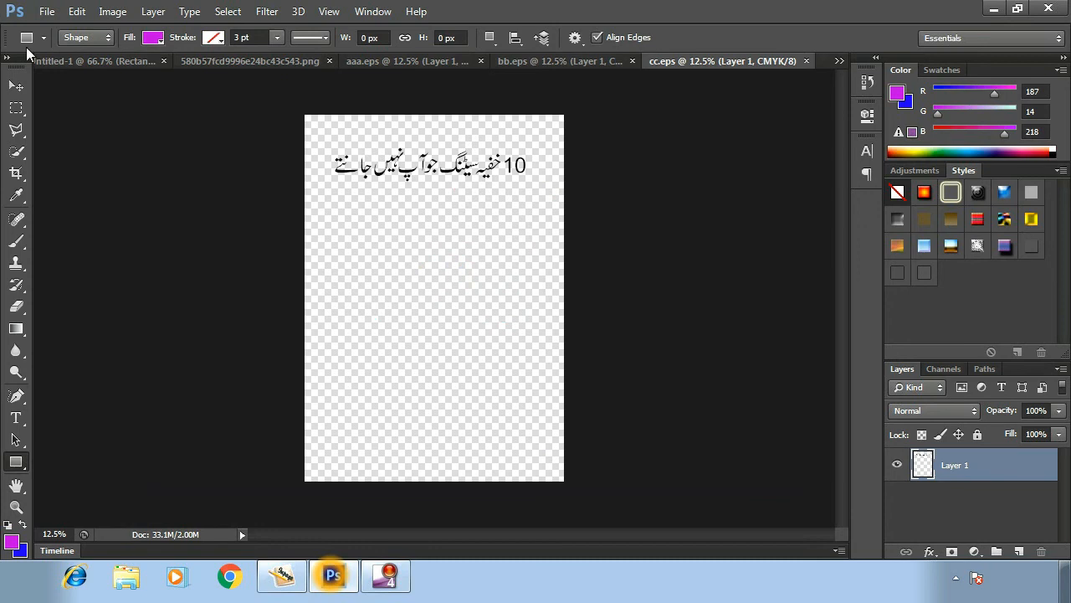
Move the Urdu text from cc.eps into Untitled-1 and scale it to about 57.65% wide and 34.46% high inside the purple strip
{"action": "left_click", "coordinate": [15, 86]}
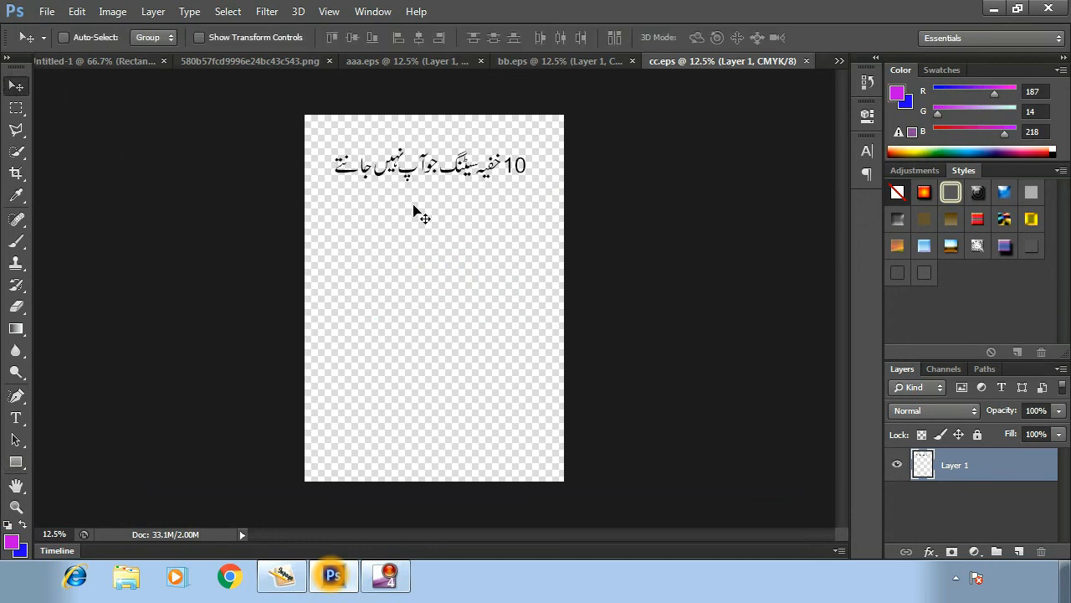
{"action": "left_click_drag", "start_coordinate": [422, 174], "coordinate": [422, 402]}
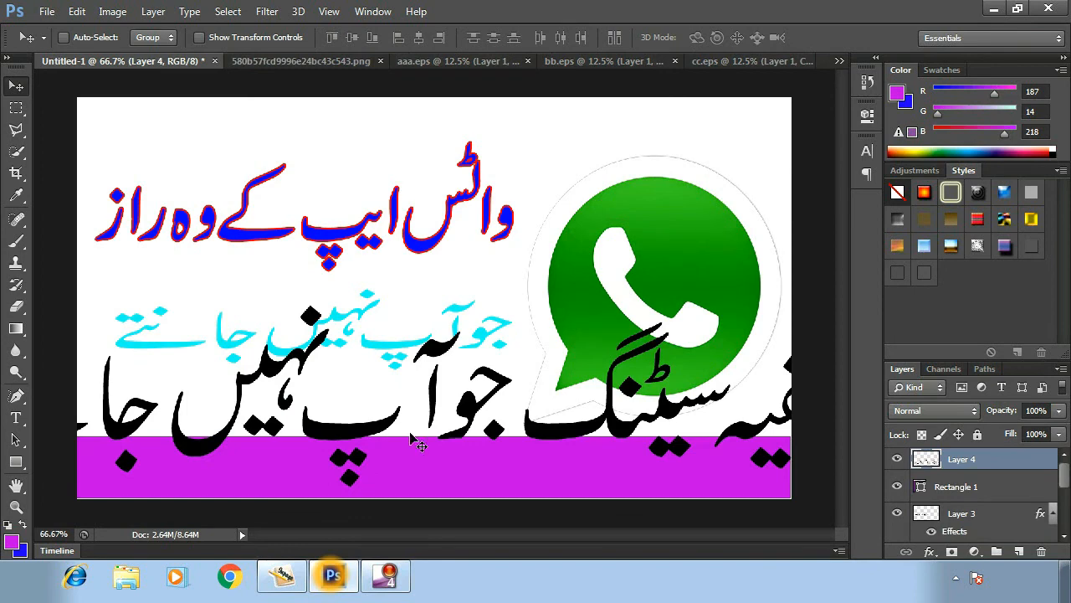
{"action": "key", "text": "ctrl+t"}
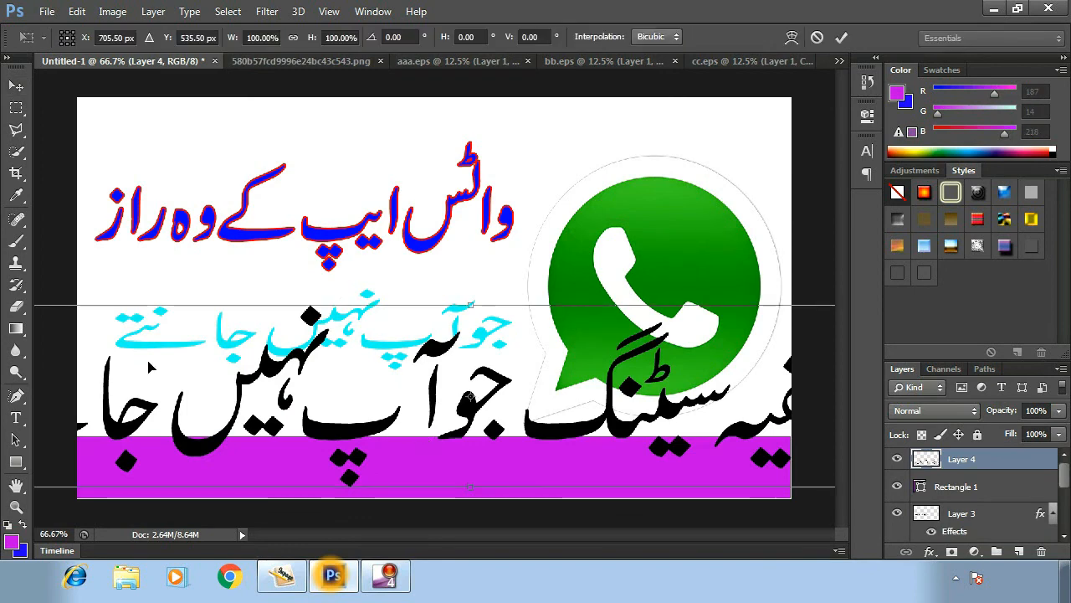
{"action": "left_click_drag", "start_coordinate": [186, 390], "coordinate": [410, 345]}
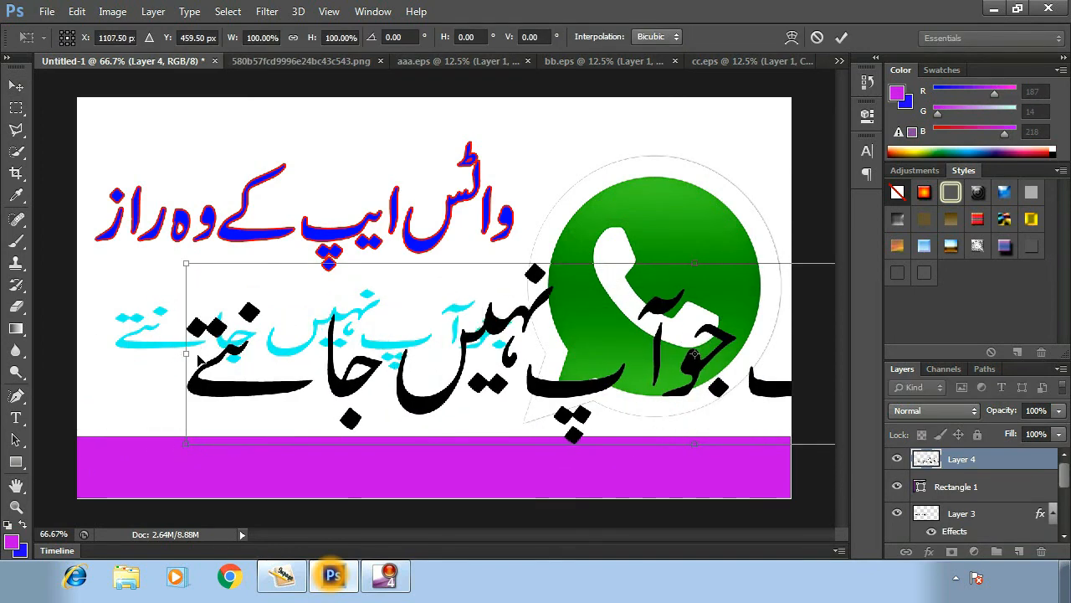
{"action": "left_click_drag", "start_coordinate": [189, 354], "coordinate": [490, 353]}
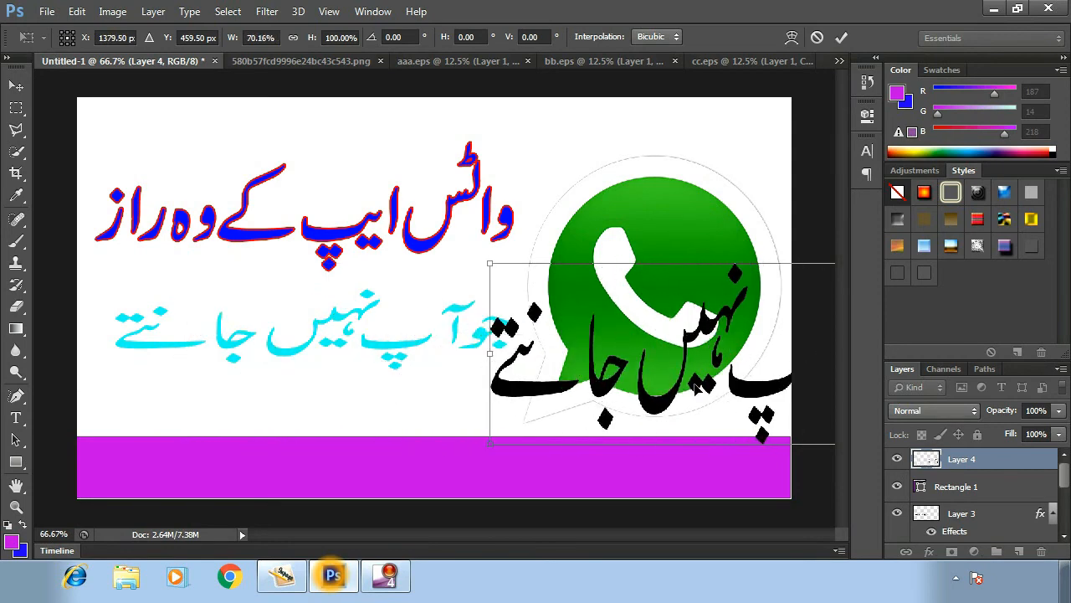
{"action": "left_click_drag", "start_coordinate": [694, 386], "coordinate": [345, 266]}
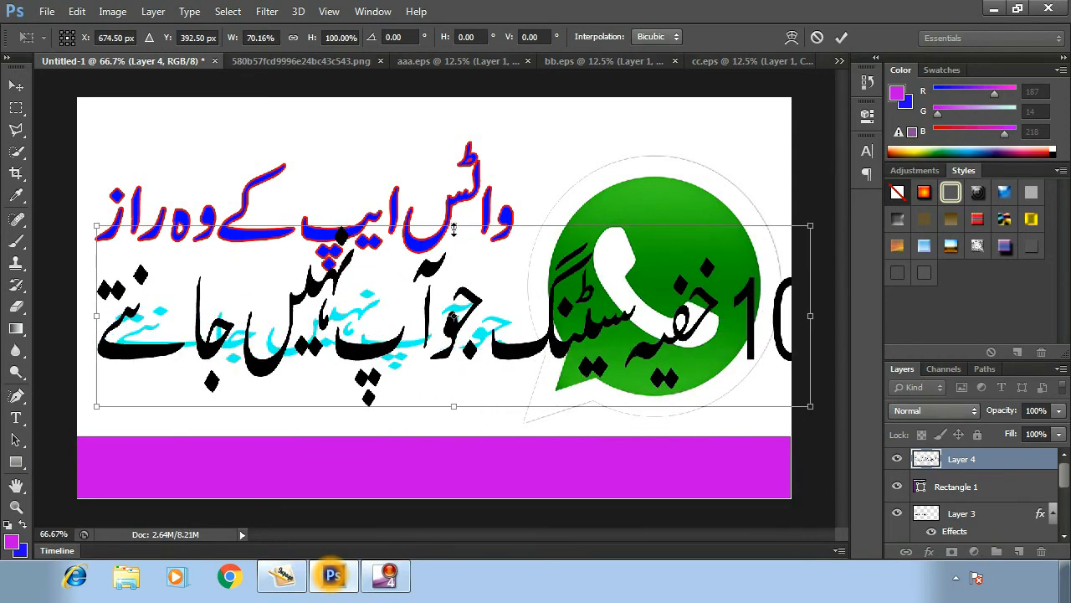
{"action": "left_click_drag", "start_coordinate": [453, 227], "coordinate": [454, 311]}
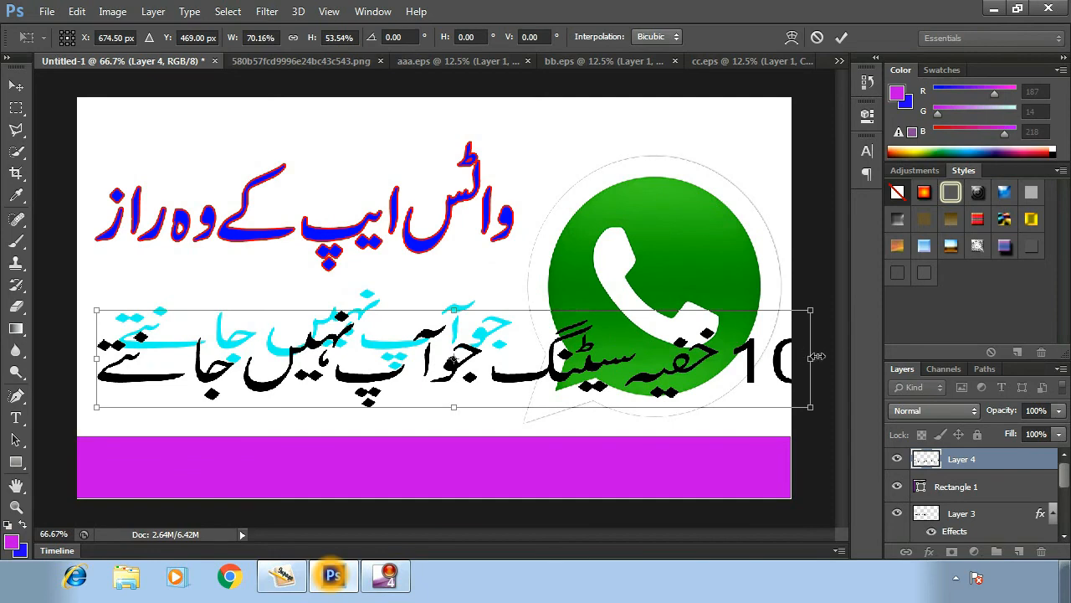
{"action": "left_click_drag", "start_coordinate": [816, 356], "coordinate": [681, 362]}
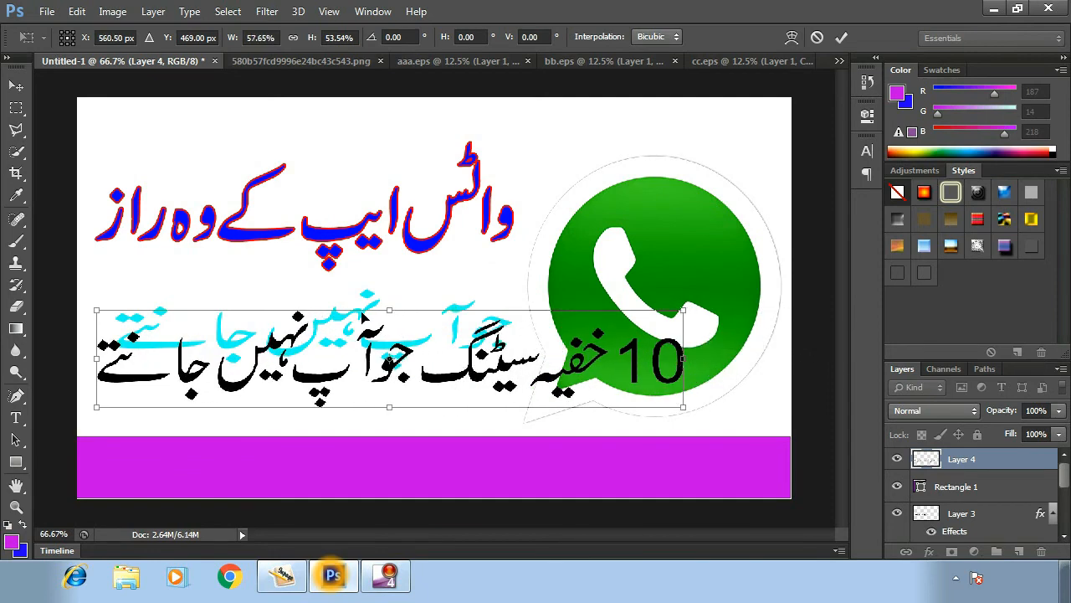
{"action": "left_click_drag", "start_coordinate": [390, 308], "coordinate": [445, 439]}
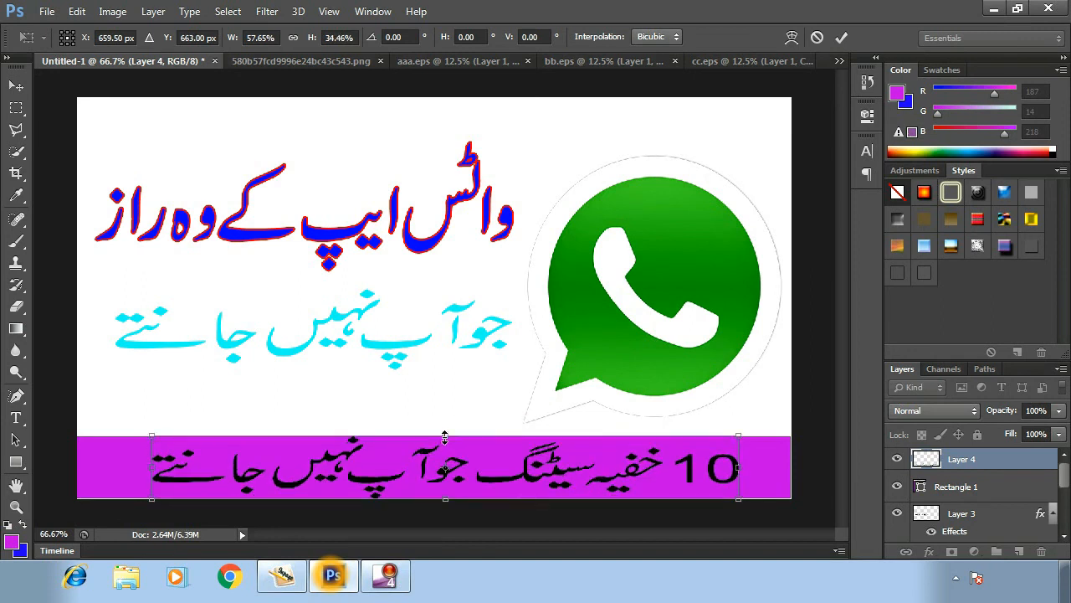
{"action": "left_click", "coordinate": [15, 85]}
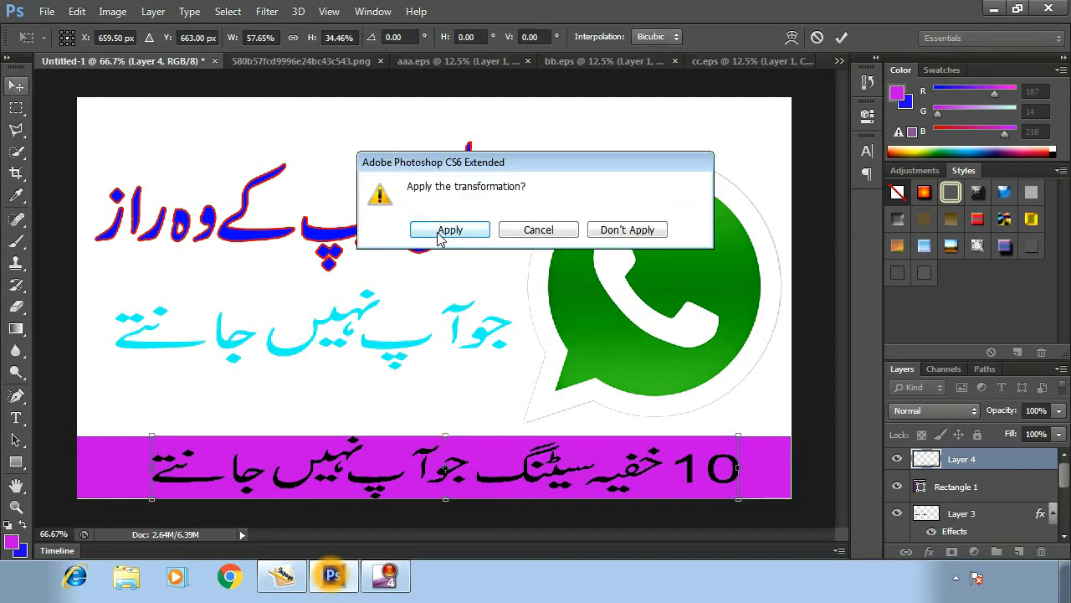
{"action": "left_click", "coordinate": [449, 230]}
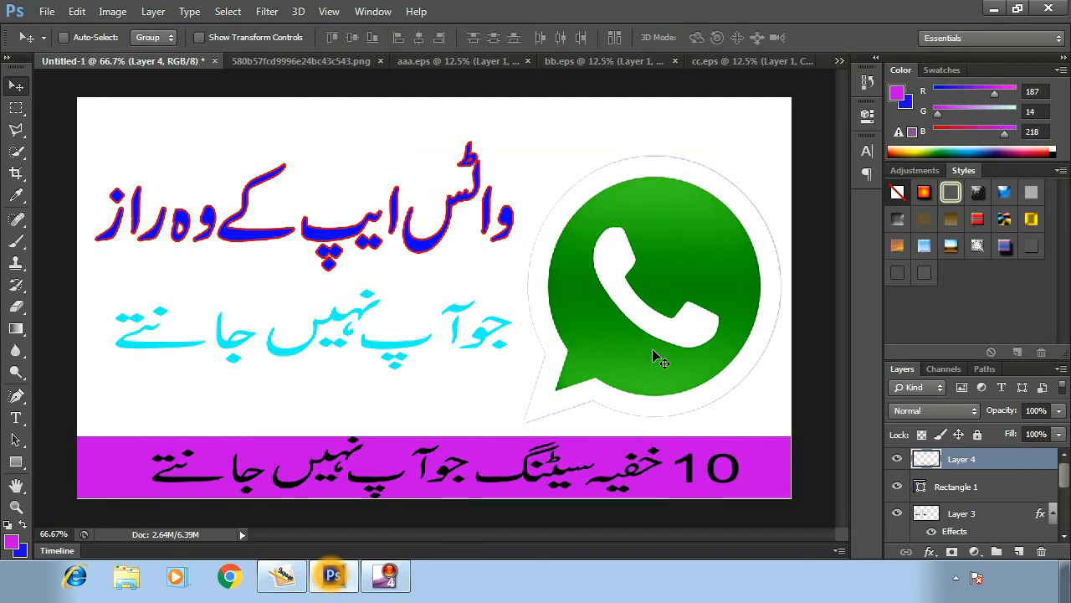
Give the Urdu text on Layer 4 a Color Overlay in off-white f7f4f4
{"action": "right_click", "coordinate": [999, 459]}
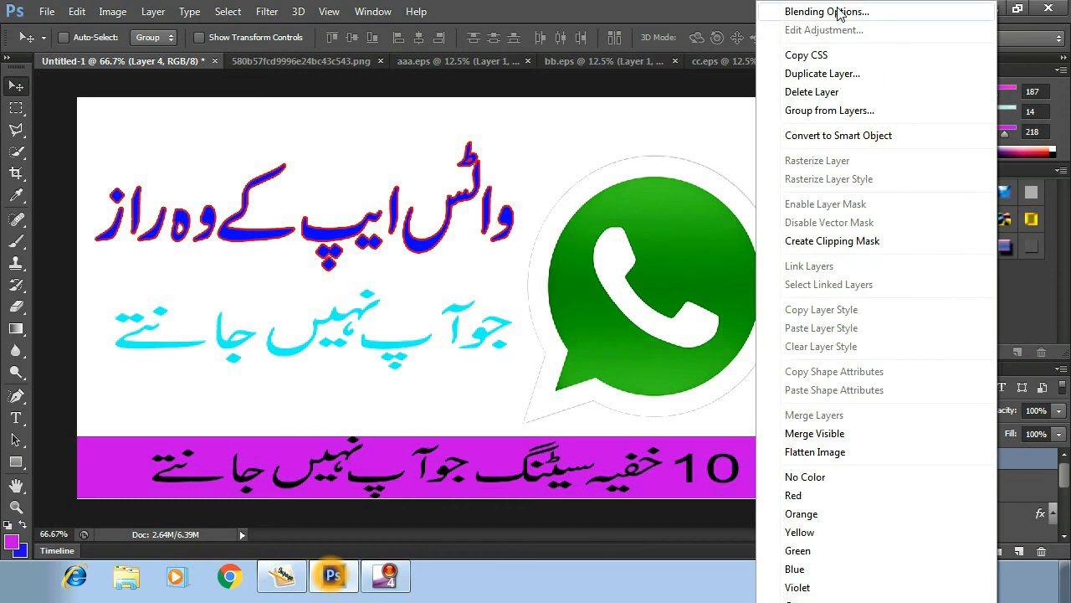
{"action": "left_click", "coordinate": [837, 11]}
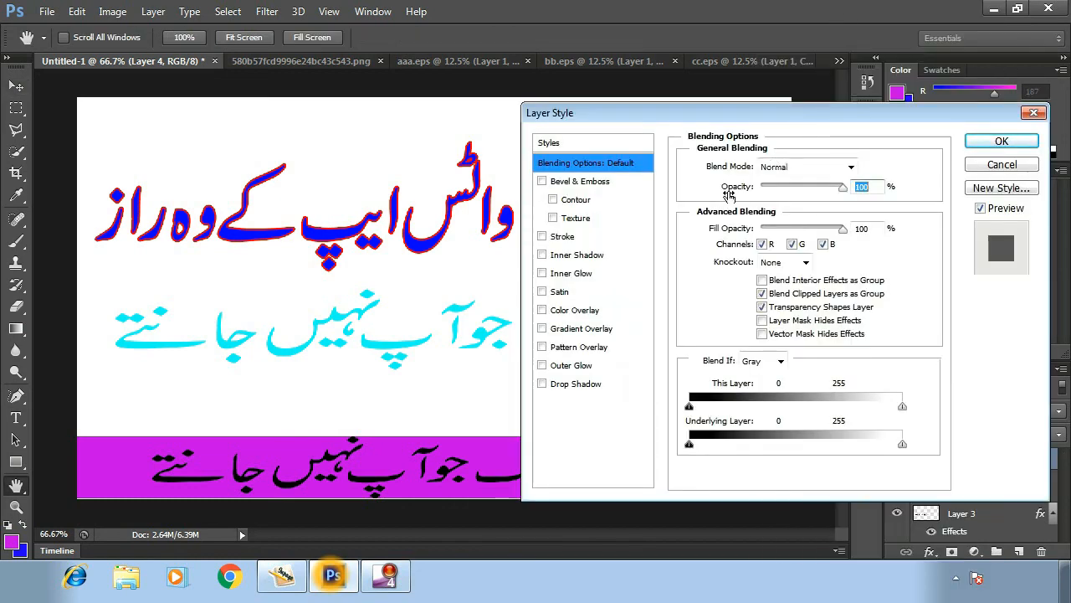
{"action": "left_click", "coordinate": [598, 311]}
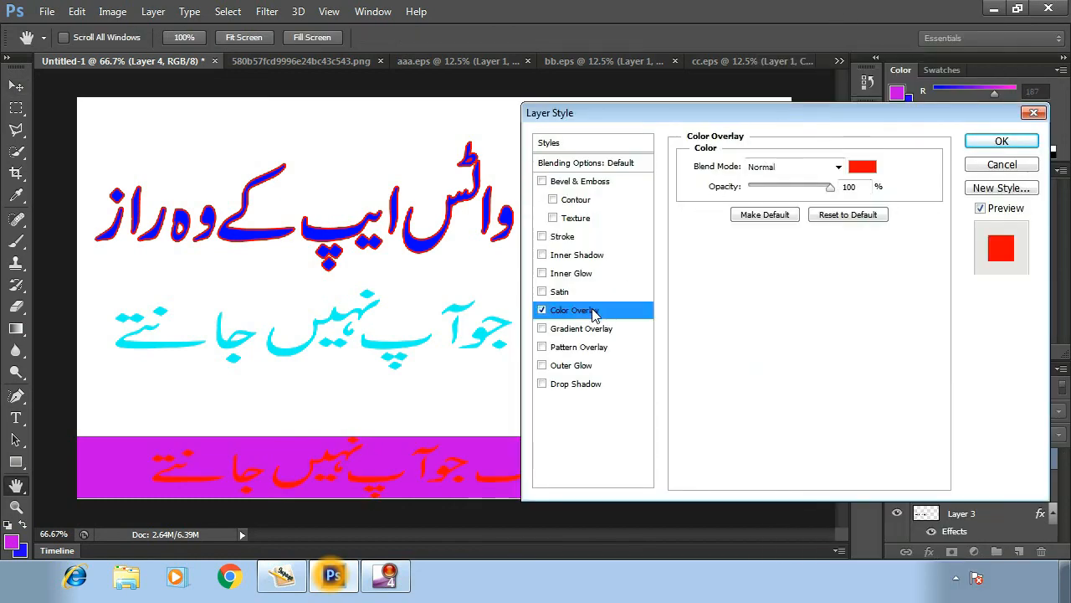
{"action": "left_click", "coordinate": [864, 168]}
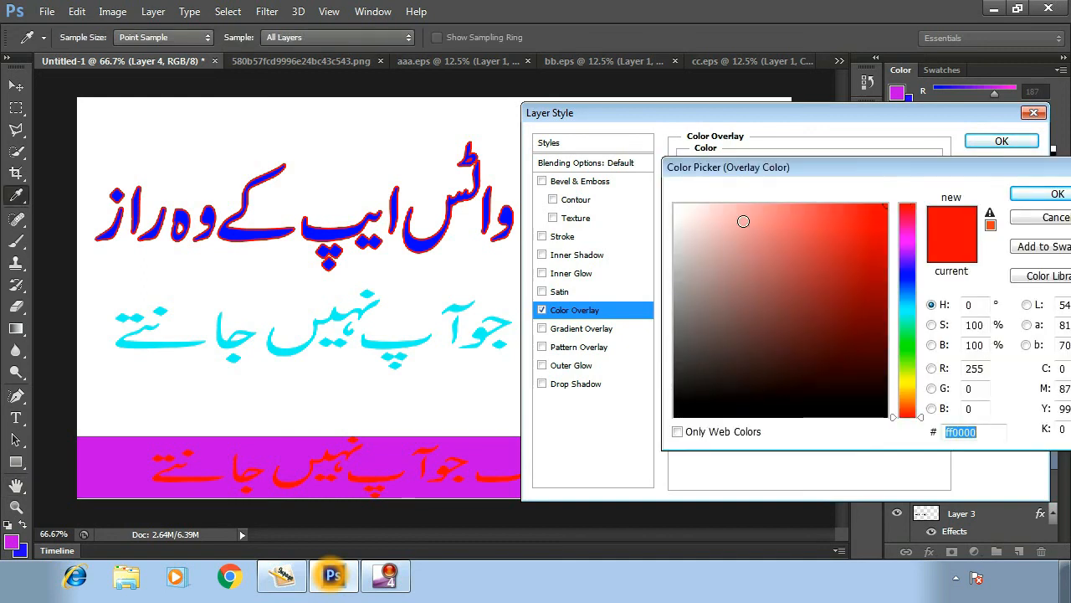
{"action": "left_click", "coordinate": [676, 211]}
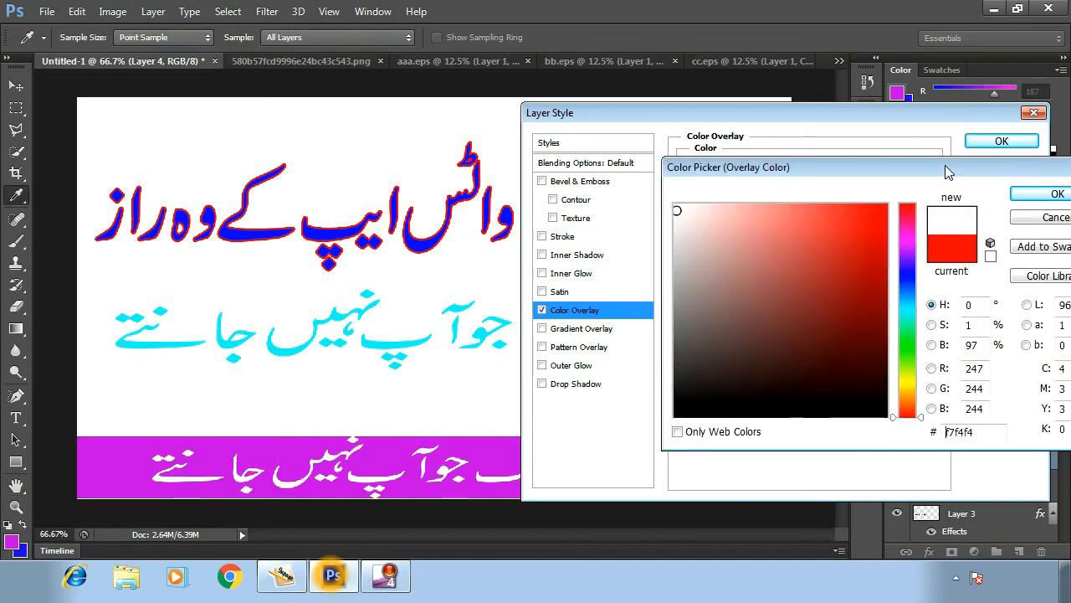
{"action": "left_click_drag", "start_coordinate": [946, 173], "coordinate": [854, 173]}
{"action": "left_click", "coordinate": [939, 195]}
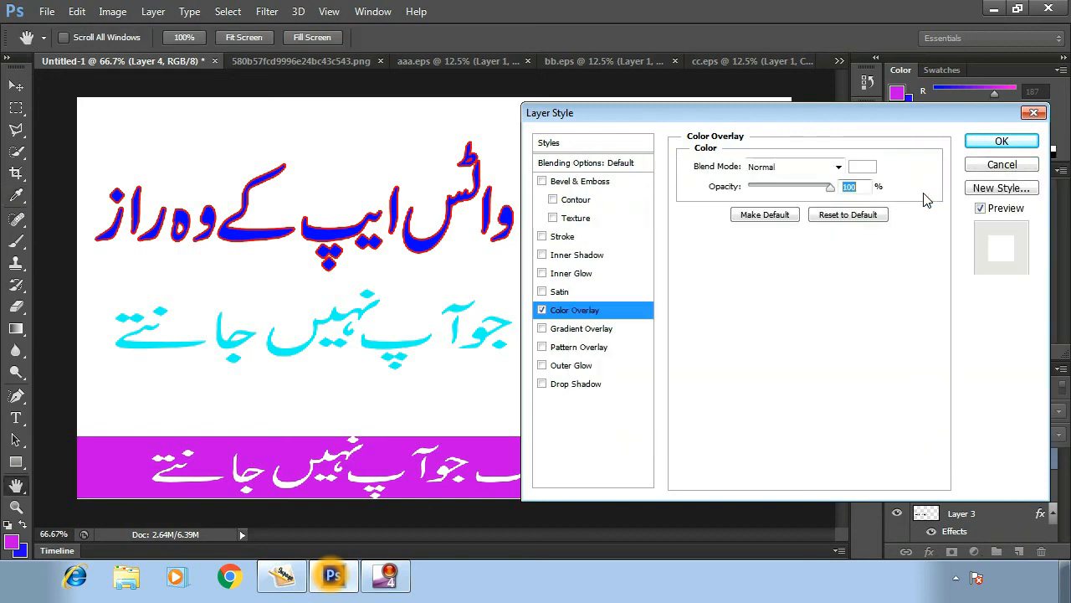
Add a 4 px black outside Stroke to the Urdu text on Layer 4 and apply the layer style
{"action": "left_click", "coordinate": [562, 237]}
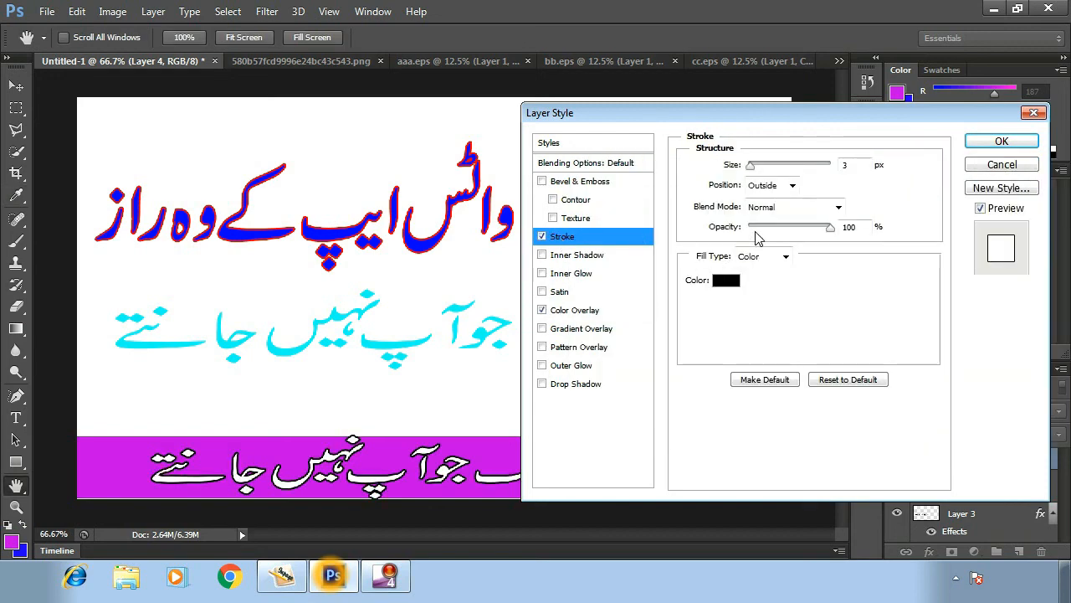
{"action": "left_click_drag", "start_coordinate": [752, 165], "coordinate": [752, 167]}
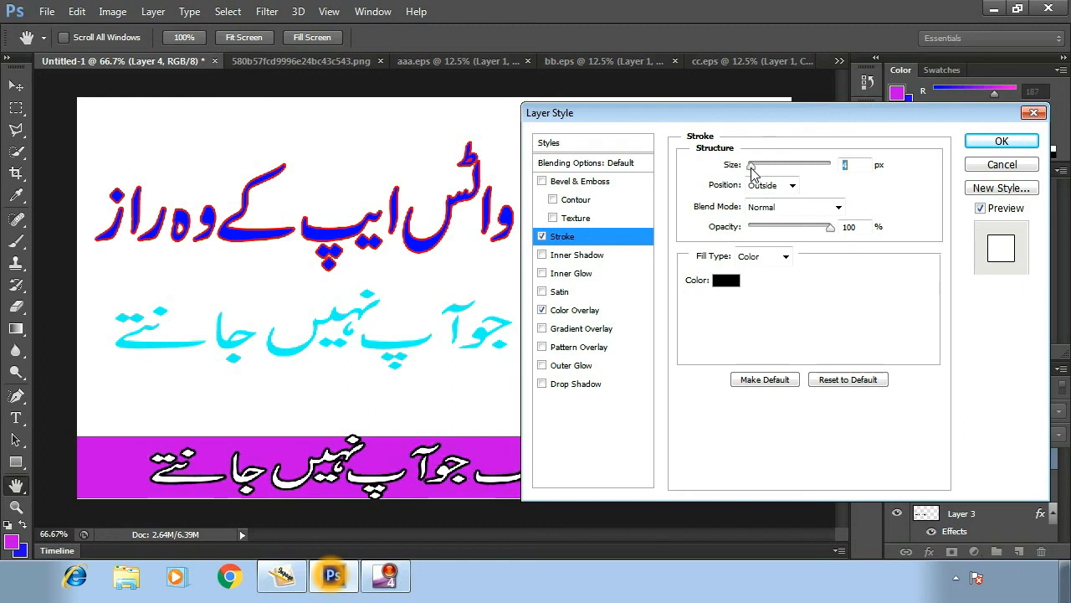
{"action": "left_click", "coordinate": [970, 144]}
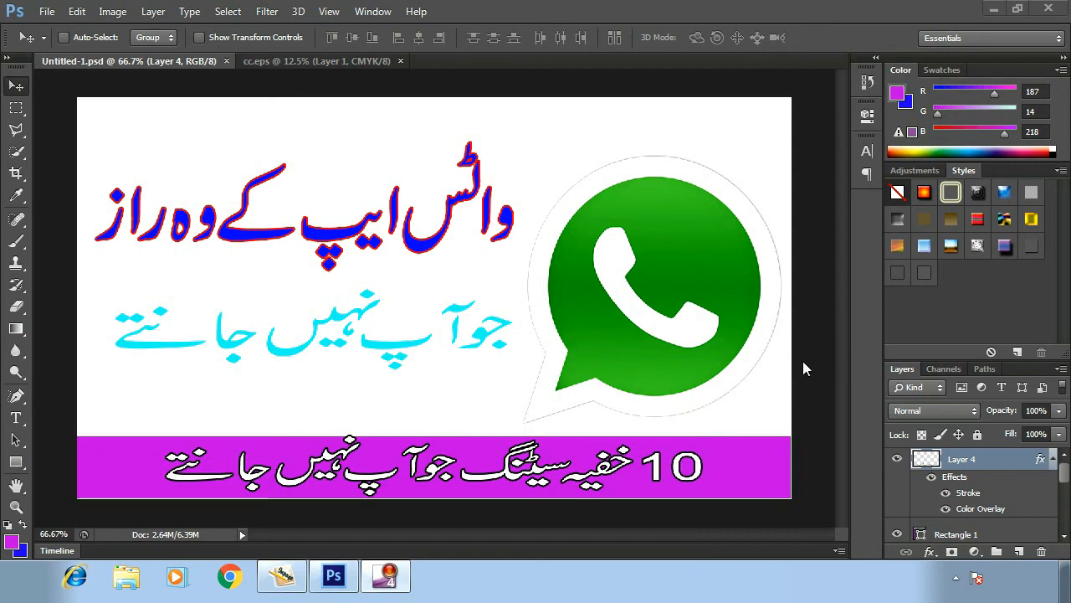
Save a PNG copy of the image to the Desktop as thumnail, with Smallest / Slow compression and no interlacing, and refresh the desktop
{"action": "left_click", "coordinate": [46, 13]}
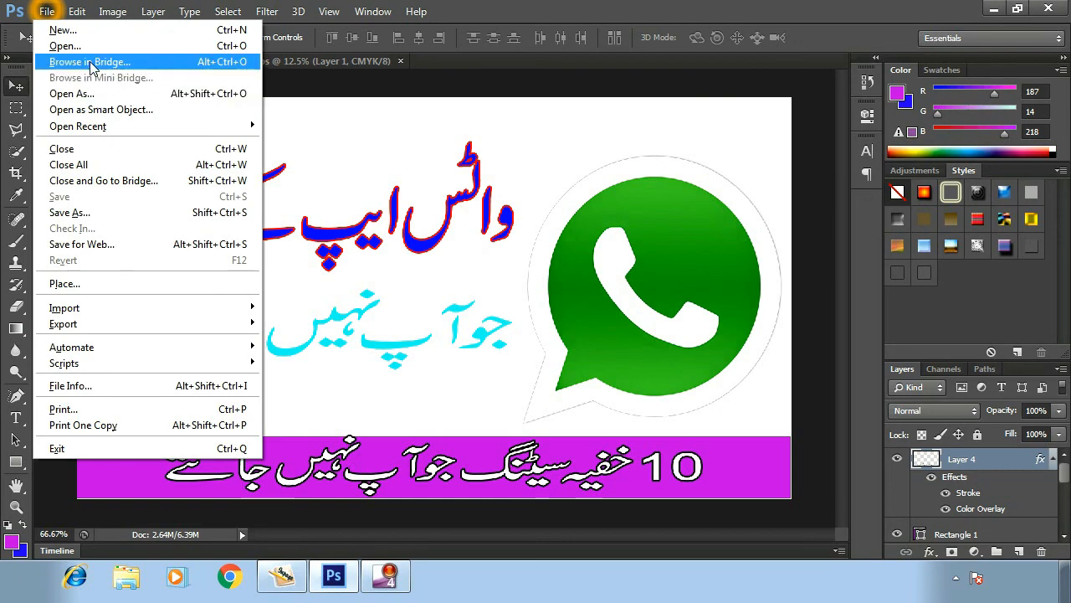
{"action": "left_click", "coordinate": [130, 214]}
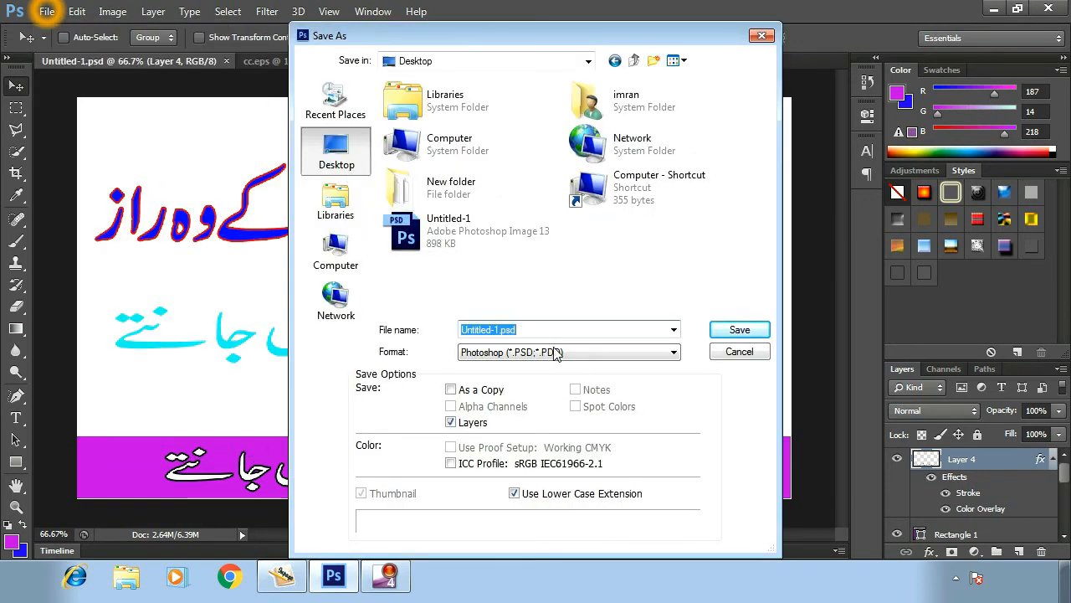
{"action": "left_click", "coordinate": [598, 352]}
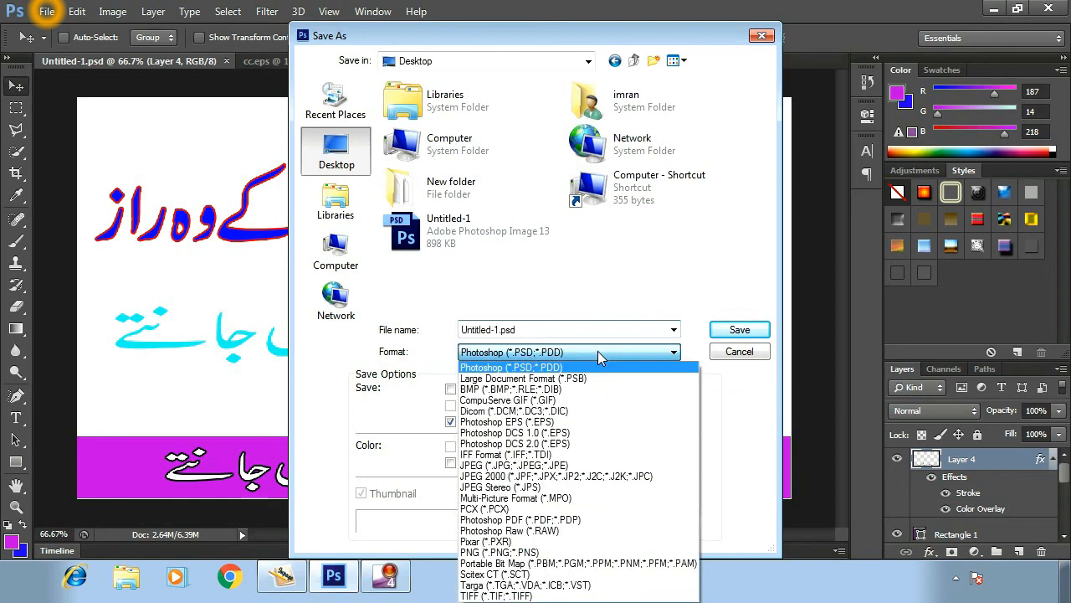
{"action": "left_click", "coordinate": [530, 554]}
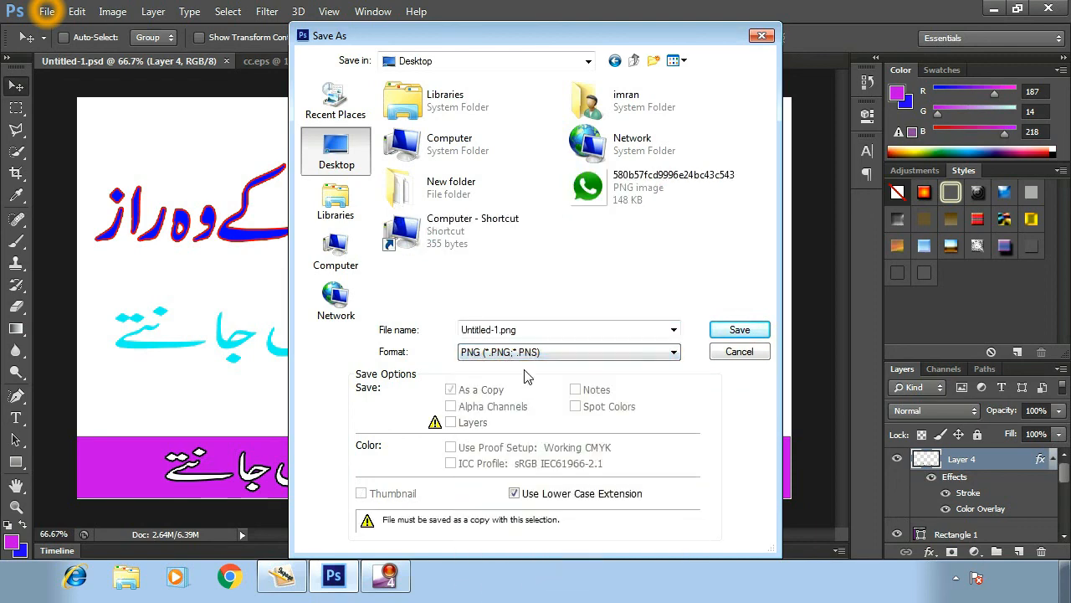
{"action": "double_click", "coordinate": [536, 328]}
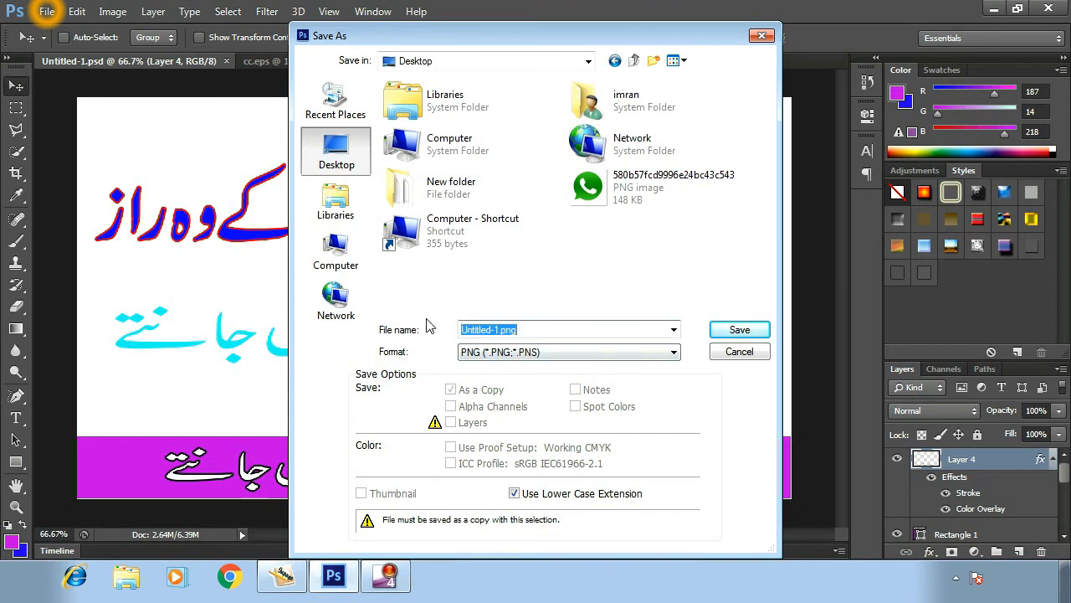
{"action": "type", "text": "thumn"}
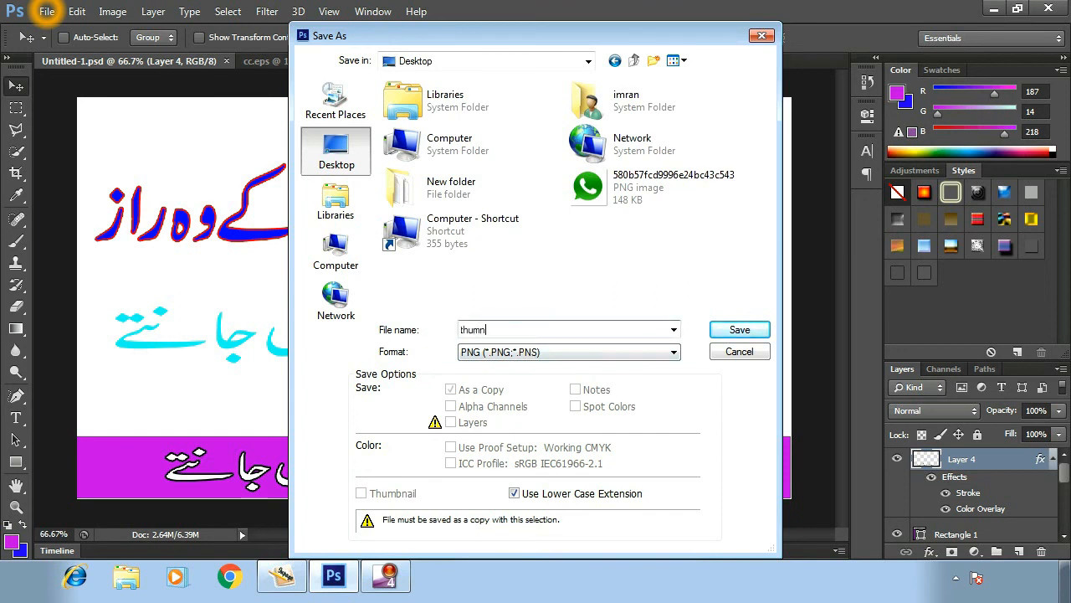
{"action": "type", "text": "ail"}
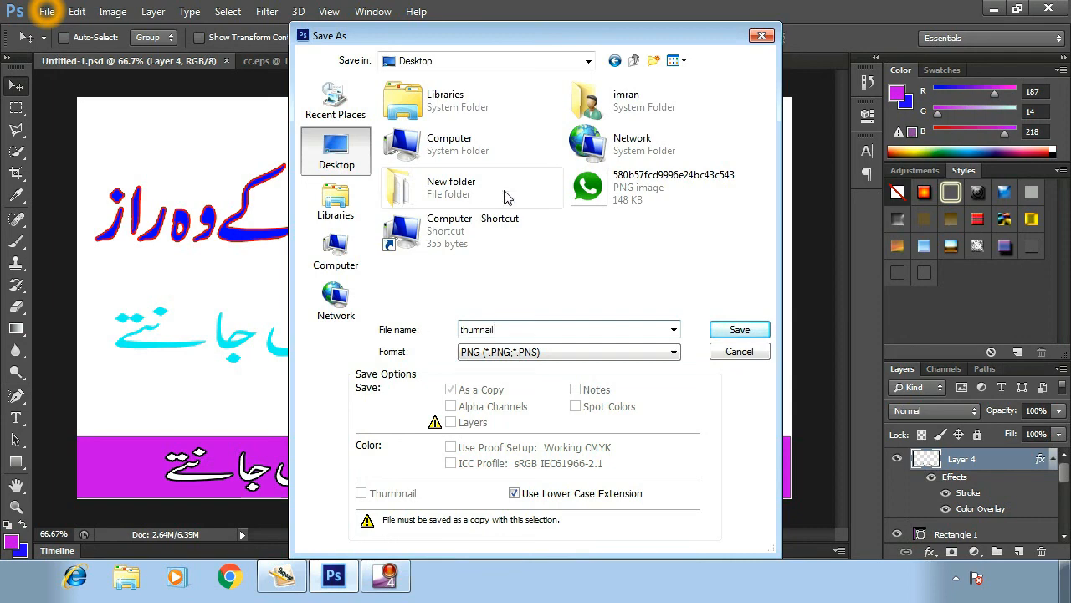
{"action": "left_click", "coordinate": [746, 334]}
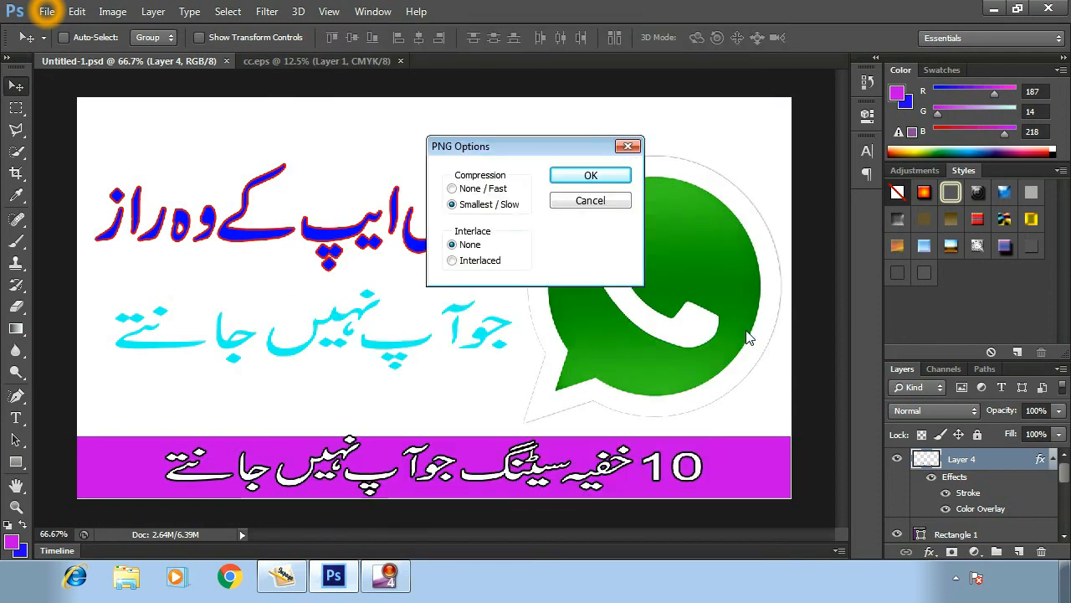
{"action": "left_click", "coordinate": [593, 177]}
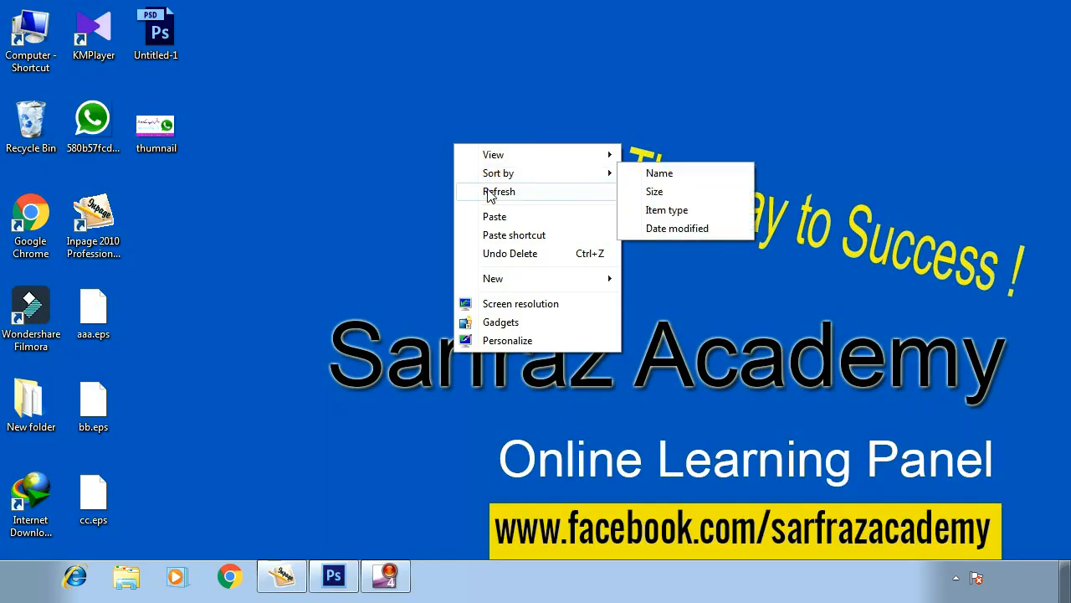
{"action": "left_click", "coordinate": [488, 192]}
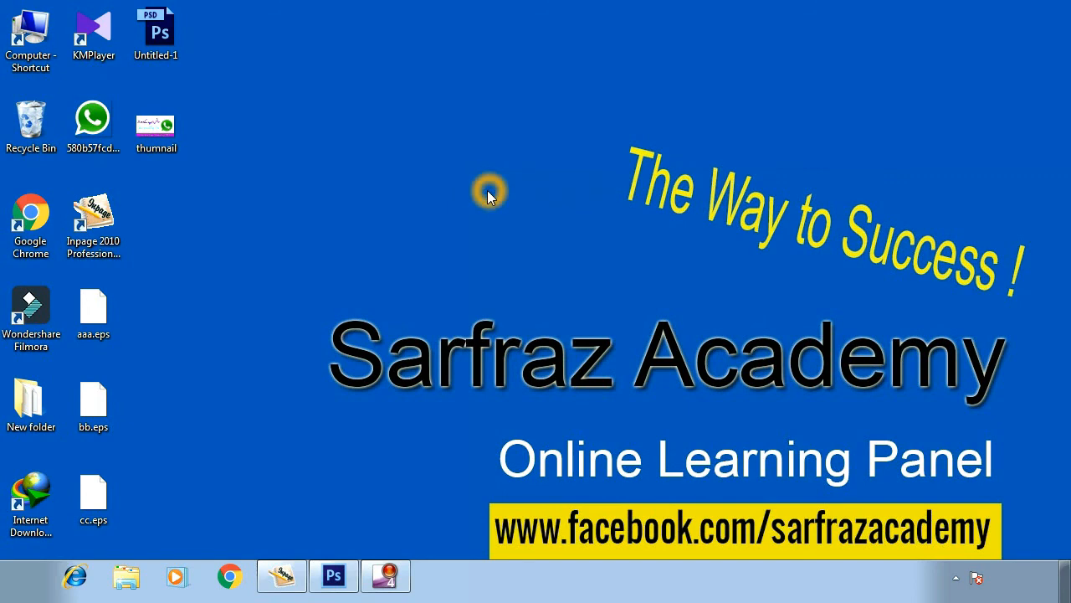